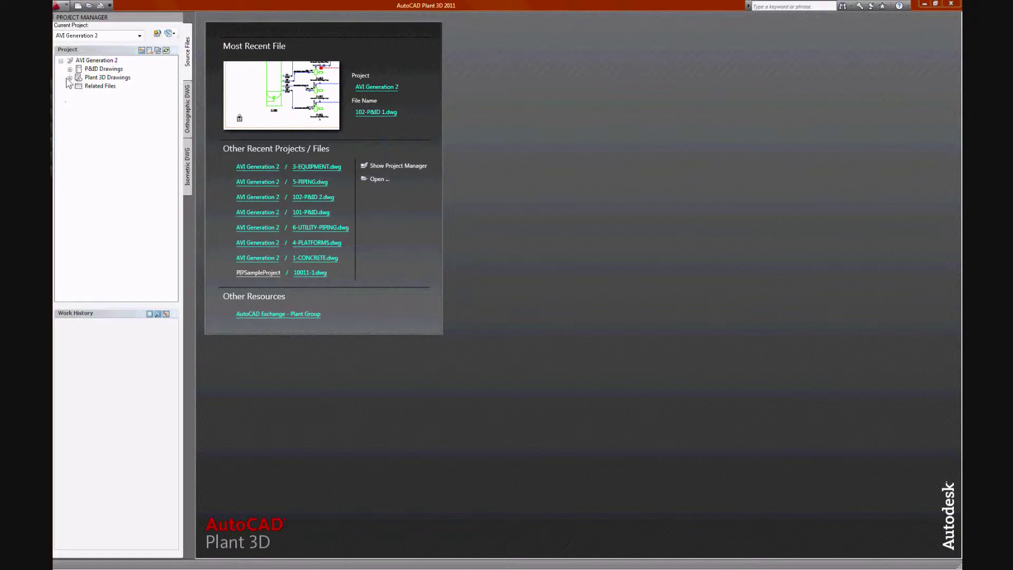
# Step: Open the 102-P&ID 1 drawing from the P&ID Drawings list in Project Manager
pyautogui.click(70, 69)
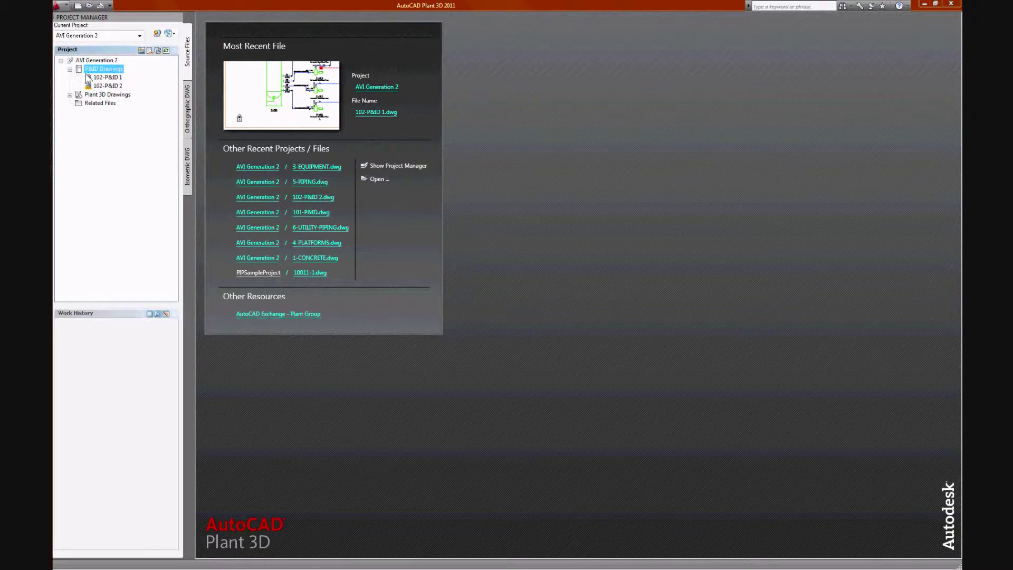
pyautogui.click(104, 78)
pyautogui.rightClick(106, 78)
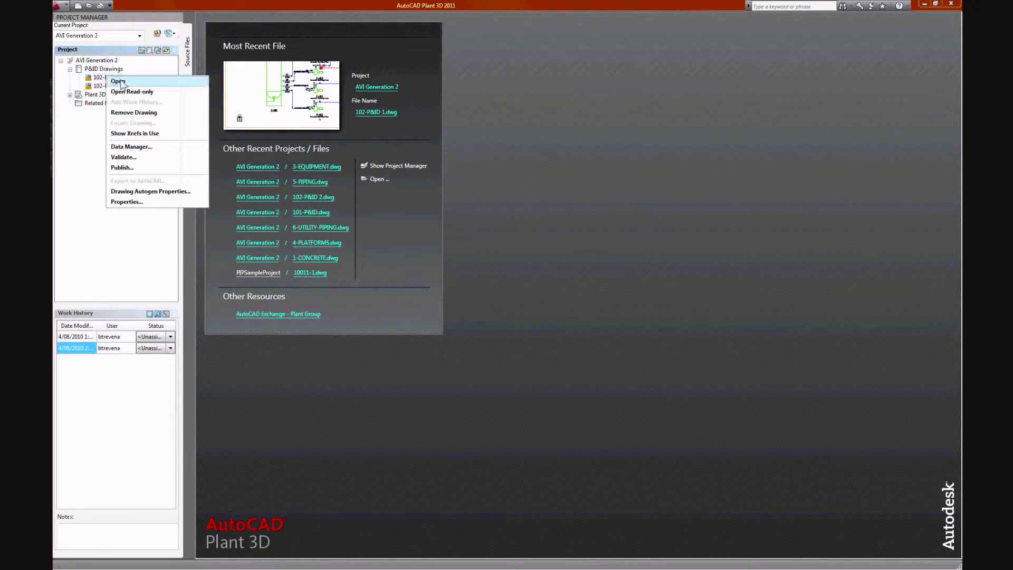
pyautogui.click(118, 82)
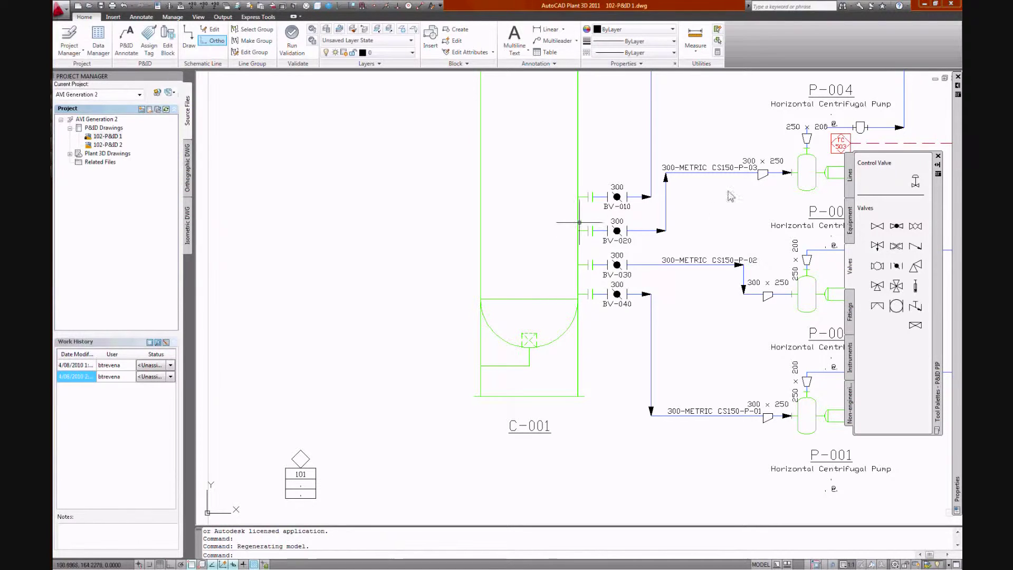
# Step: Draw a pipe line from column C-001's nozzle left, then down to instrument bubble 101
pyautogui.click(850, 179)
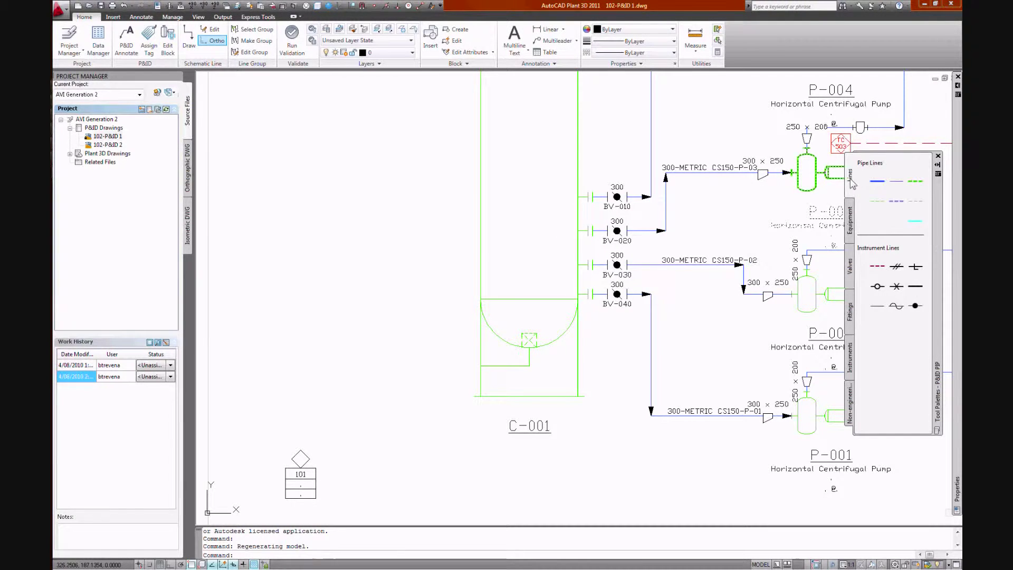
pyautogui.click(877, 185)
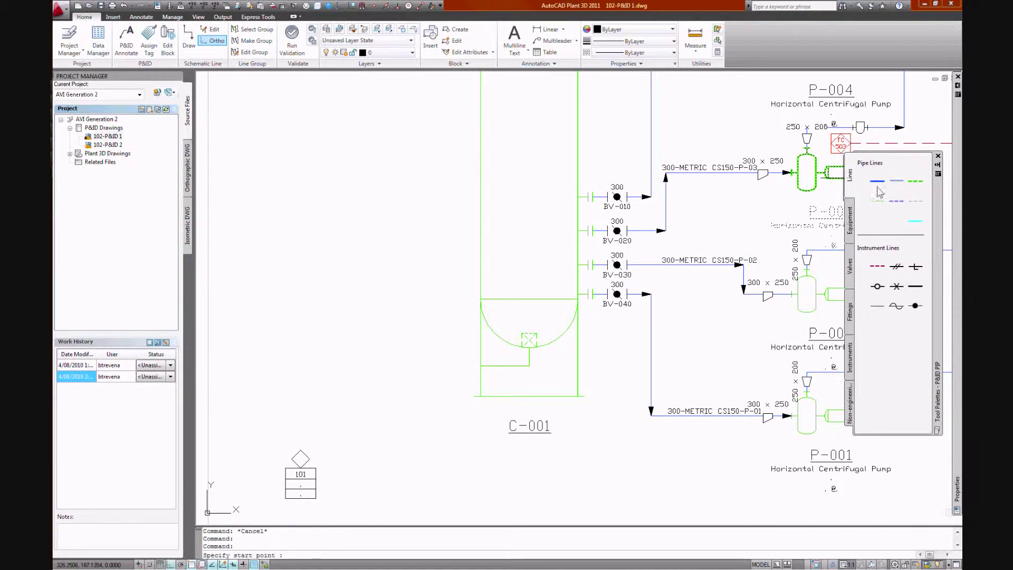
pyautogui.click(481, 366)
pyautogui.click(313, 365)
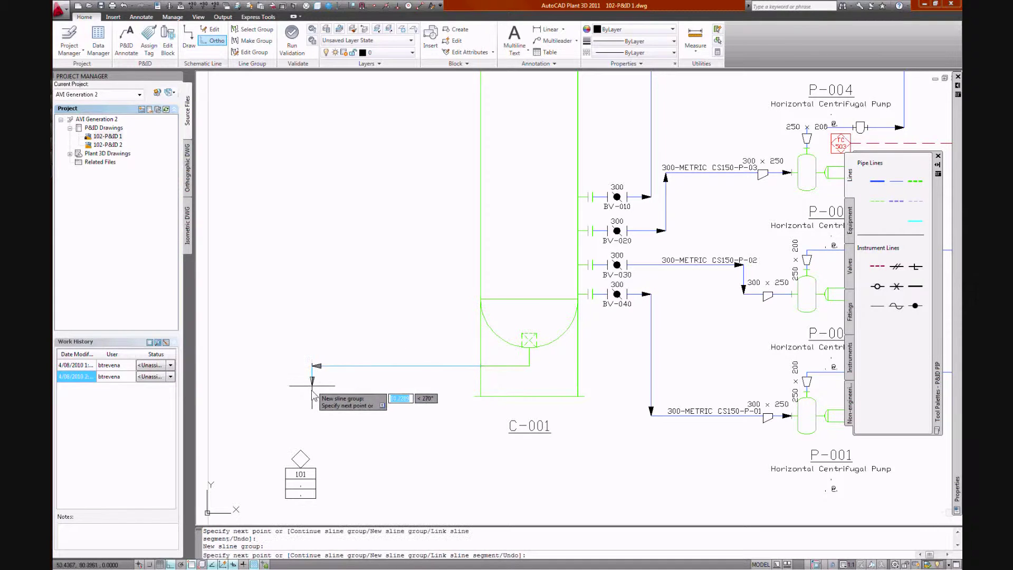
pyautogui.click(301, 455)
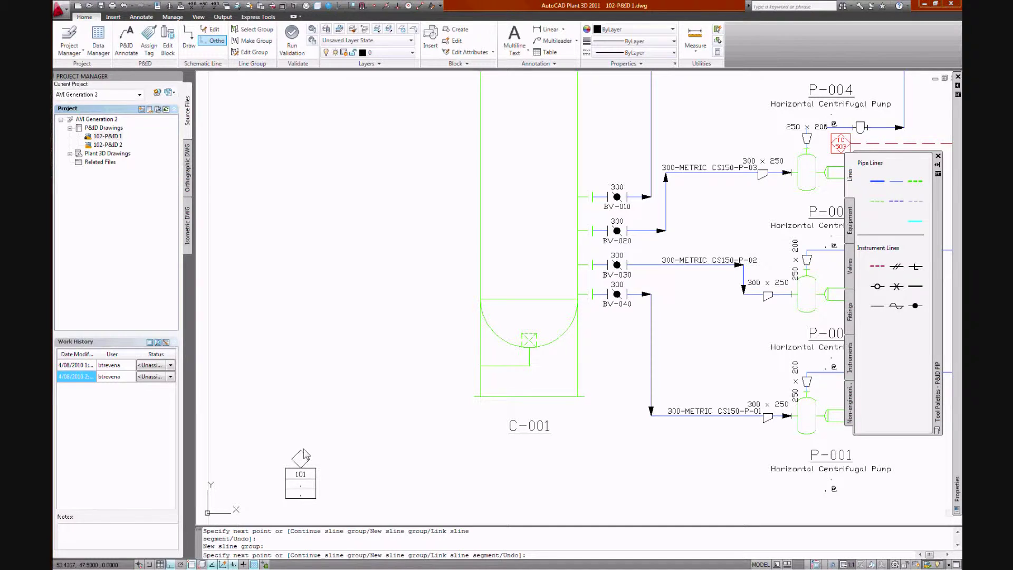
pyautogui.press('Return')
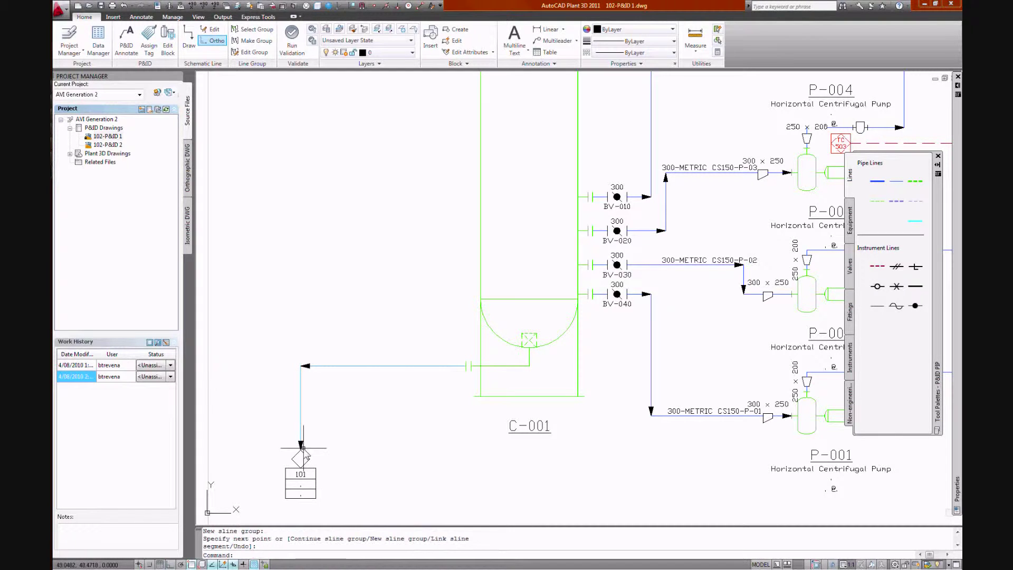
# Step: Tag the new line size 100, METRIC CS150, WW service (100-METRIC CS150-WW-27) and place its label
pyautogui.click(360, 365)
pyautogui.rightClick(360, 367)
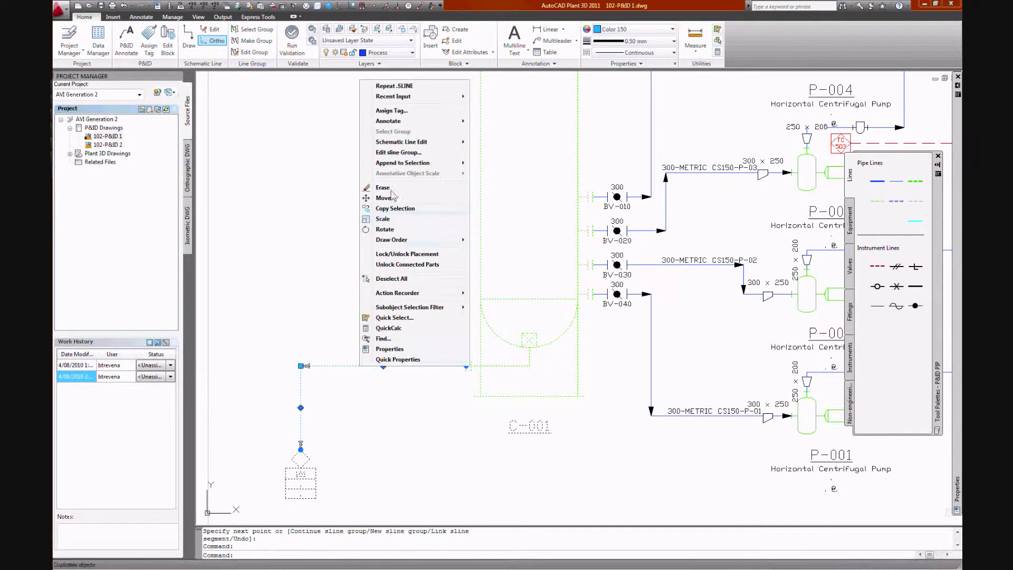
pyautogui.click(393, 111)
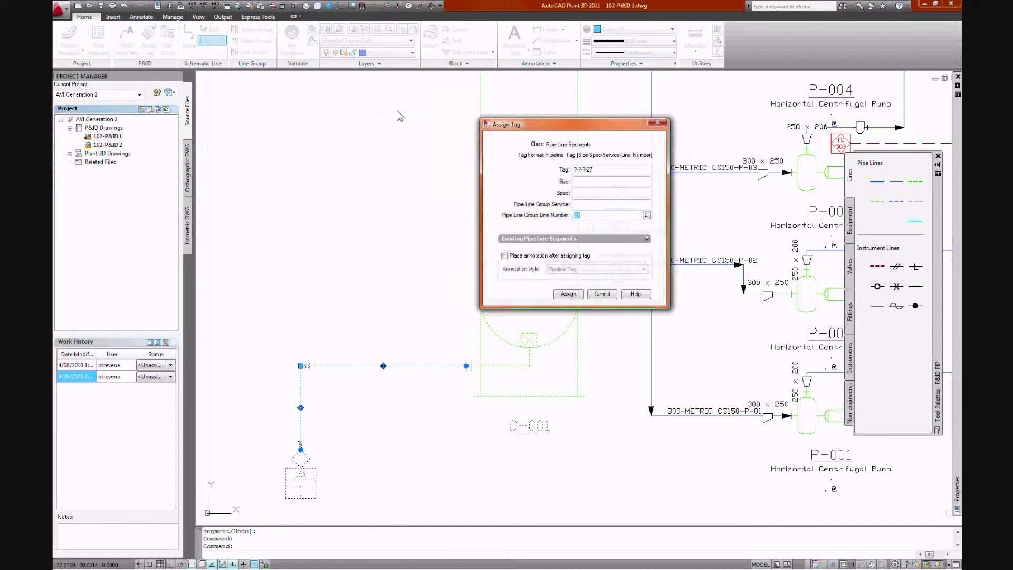
pyautogui.click(597, 182)
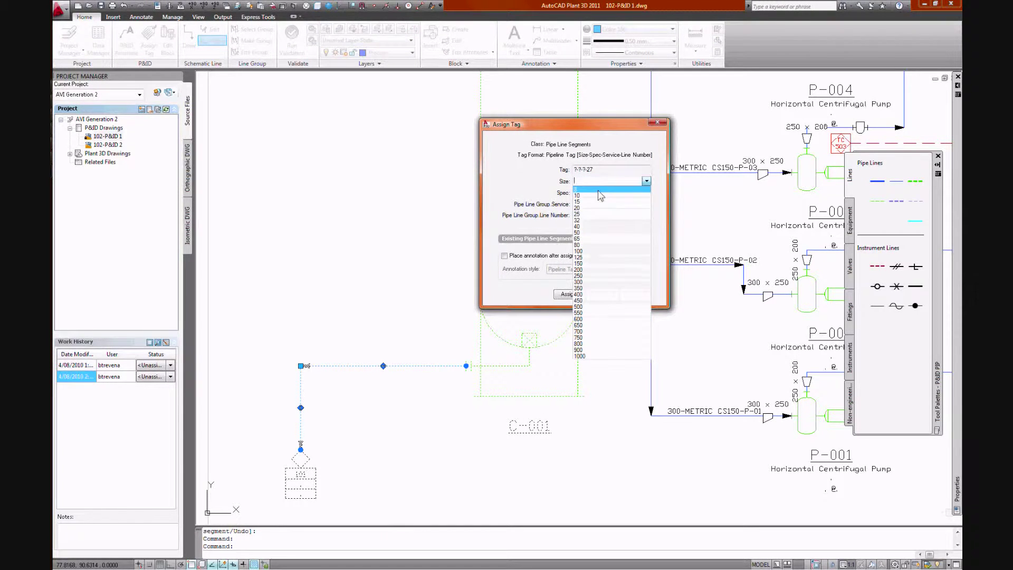
pyautogui.click(589, 252)
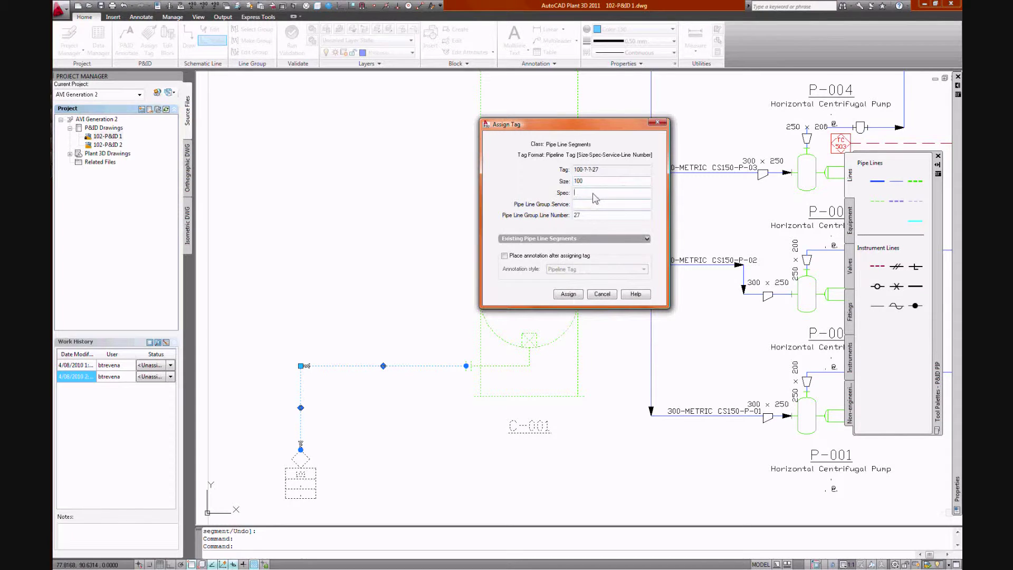
pyautogui.click(596, 193)
pyautogui.click(588, 361)
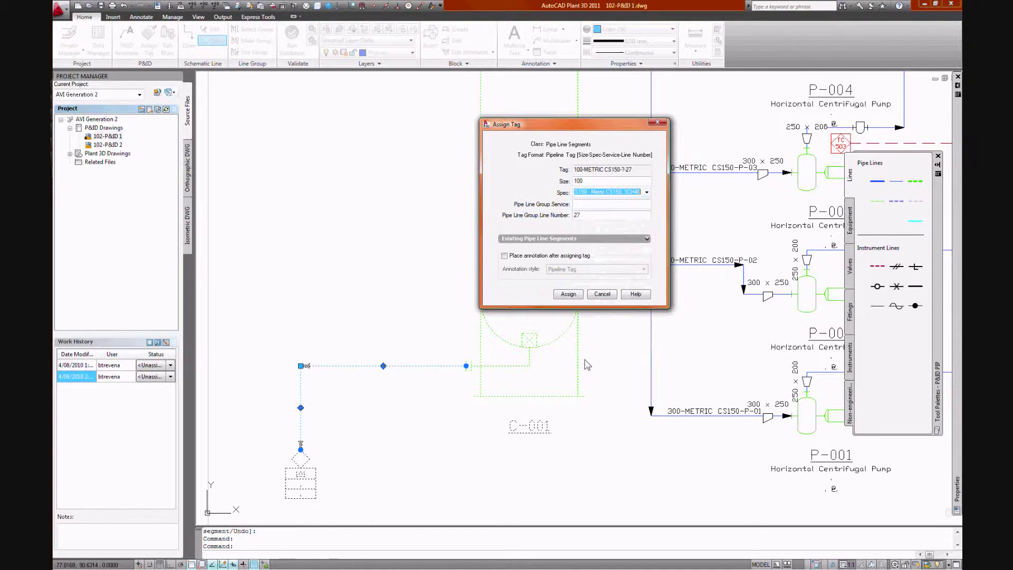
pyautogui.click(596, 205)
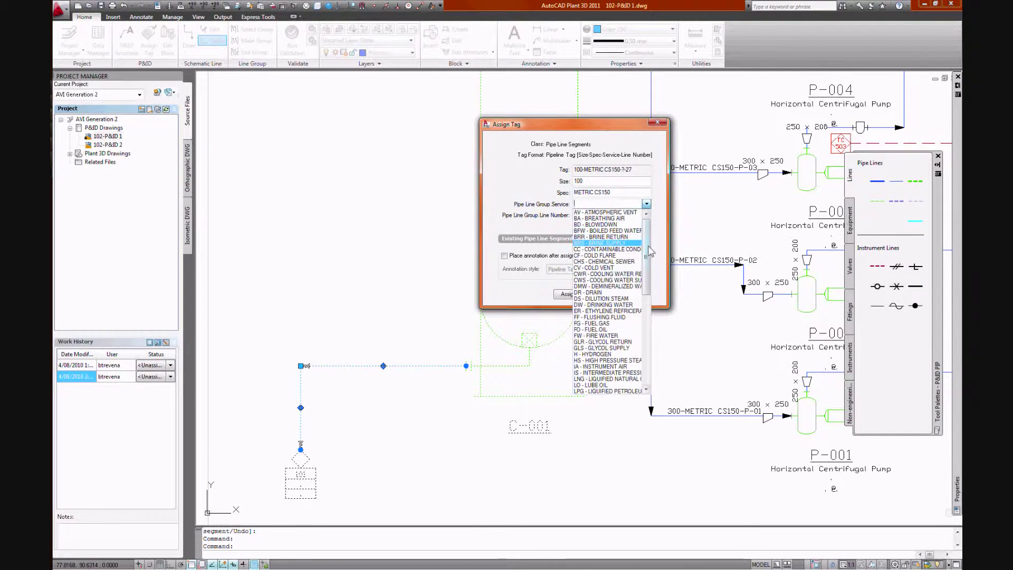
pyautogui.moveTo(646, 254); pyautogui.dragTo(647, 364)
pyautogui.click(596, 390)
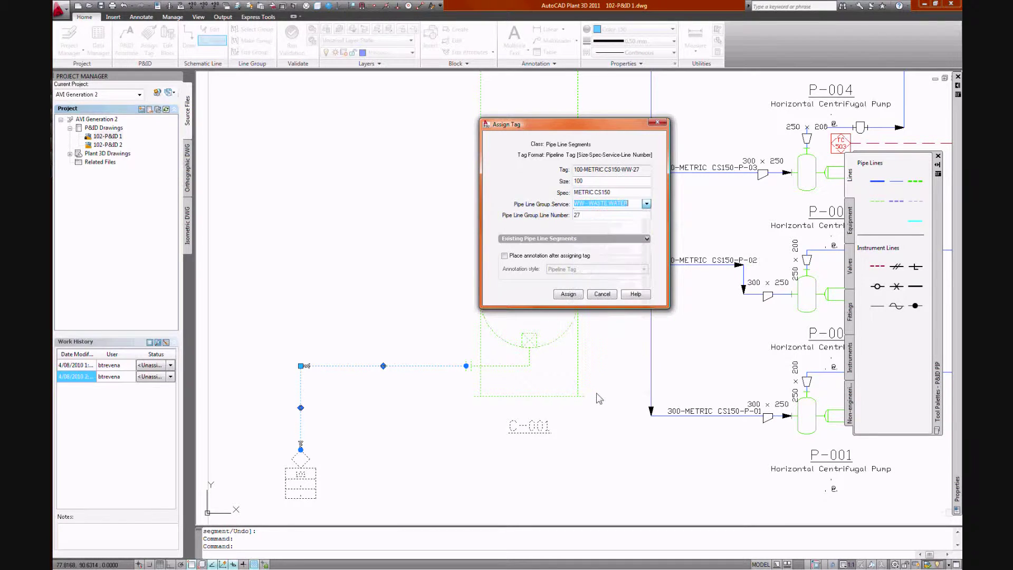
pyautogui.click(505, 255)
pyautogui.click(569, 295)
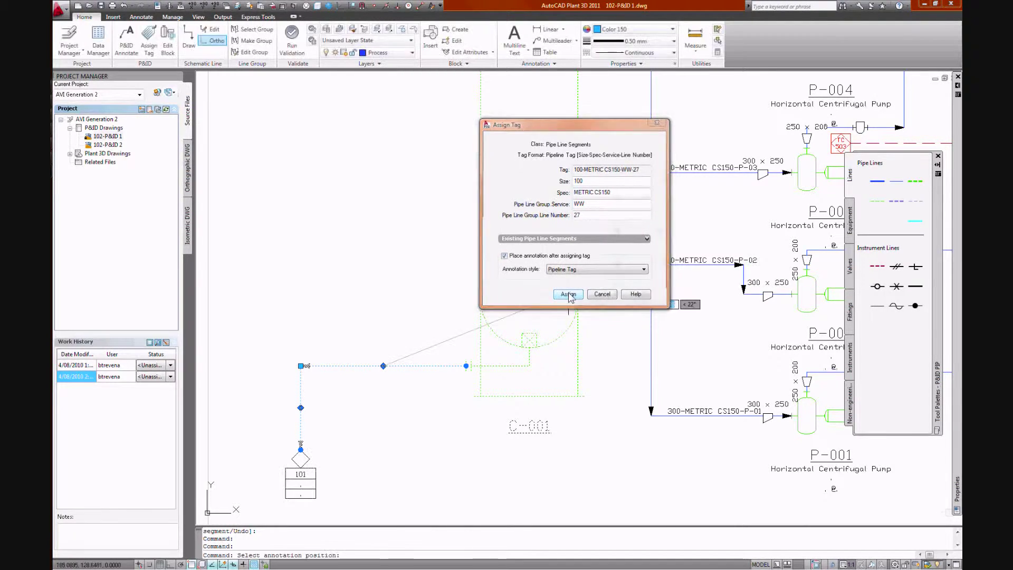
pyautogui.click(354, 366)
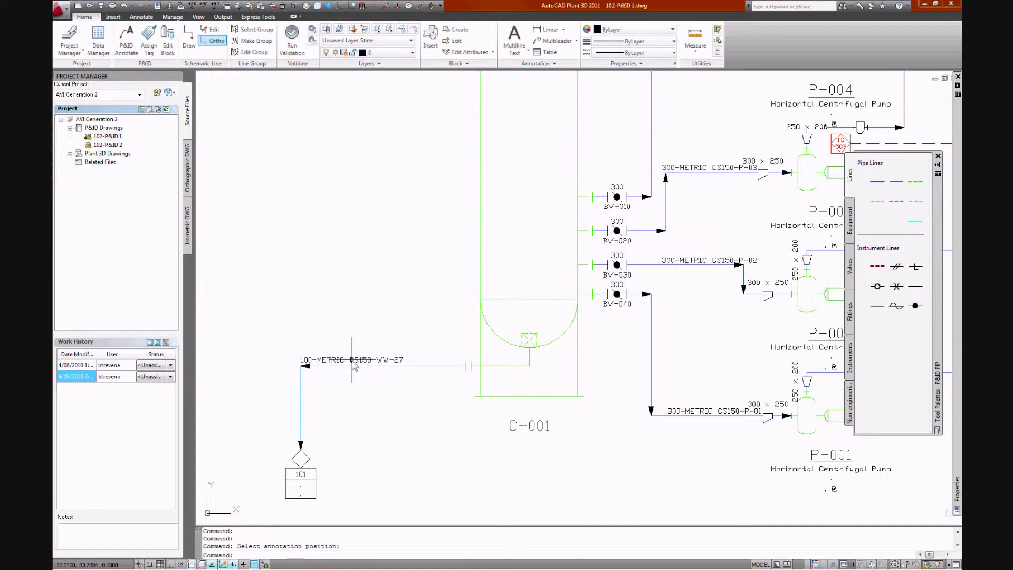
# Step: Insert a hand valve on the WW-27 line and place its BV-110 tag below it
pyautogui.click(851, 269)
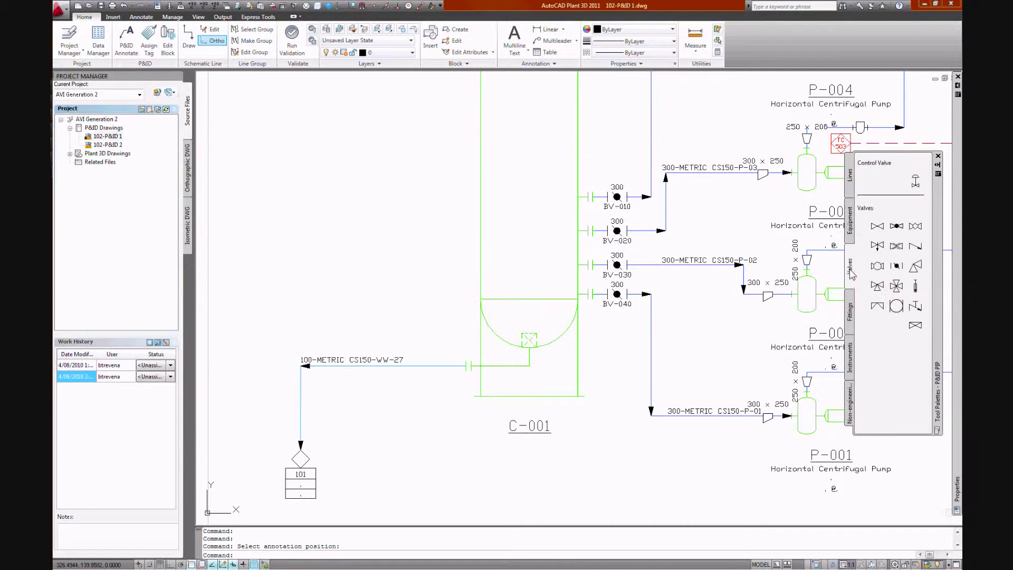
pyautogui.click(897, 267)
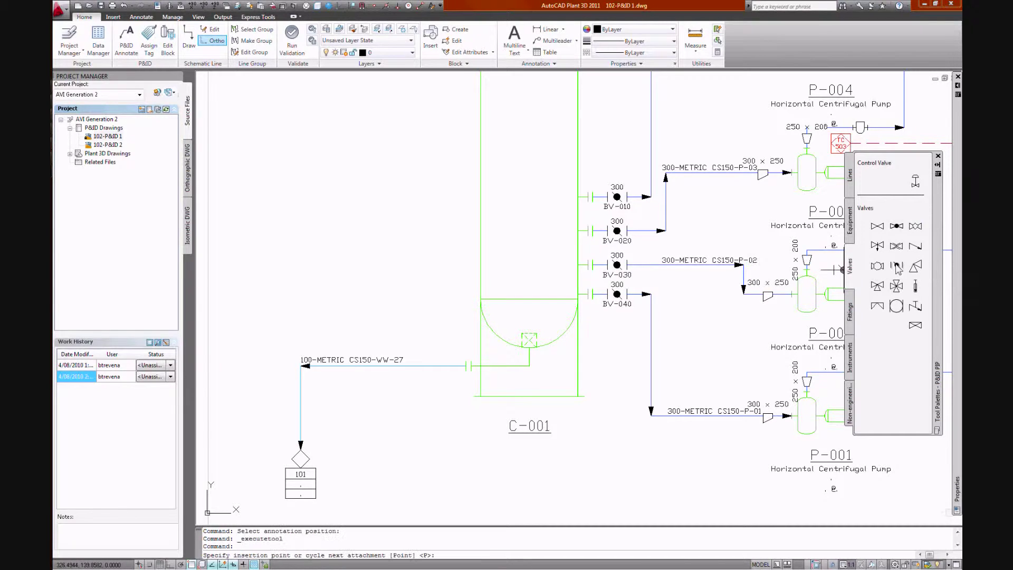
pyautogui.click(433, 365)
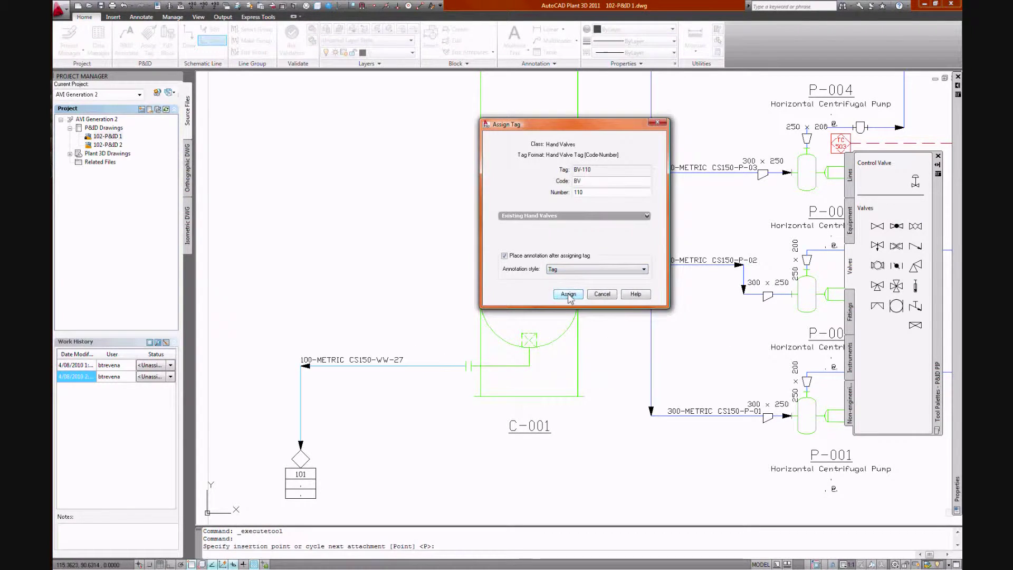
pyautogui.click(568, 294)
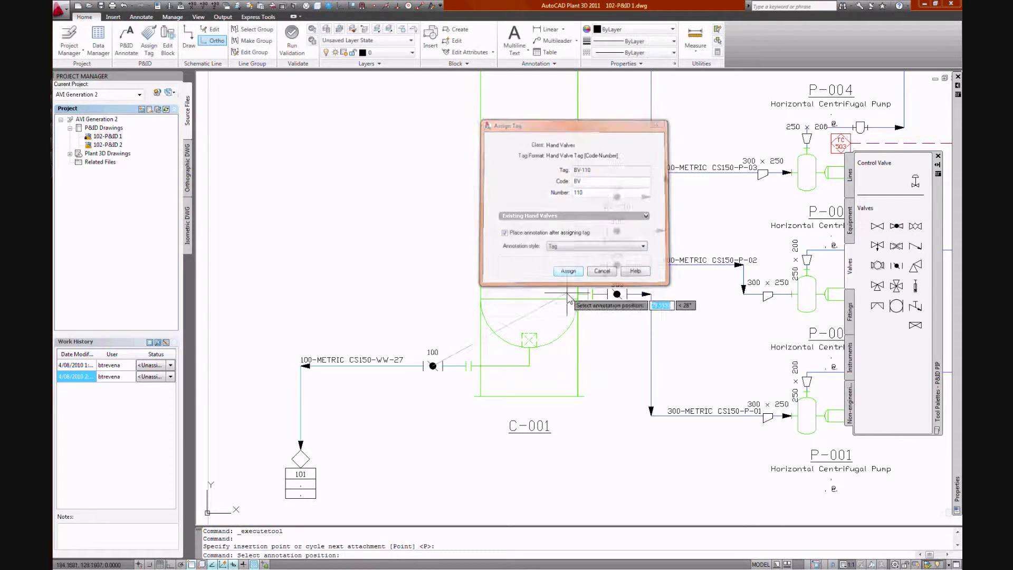
pyautogui.click(433, 378)
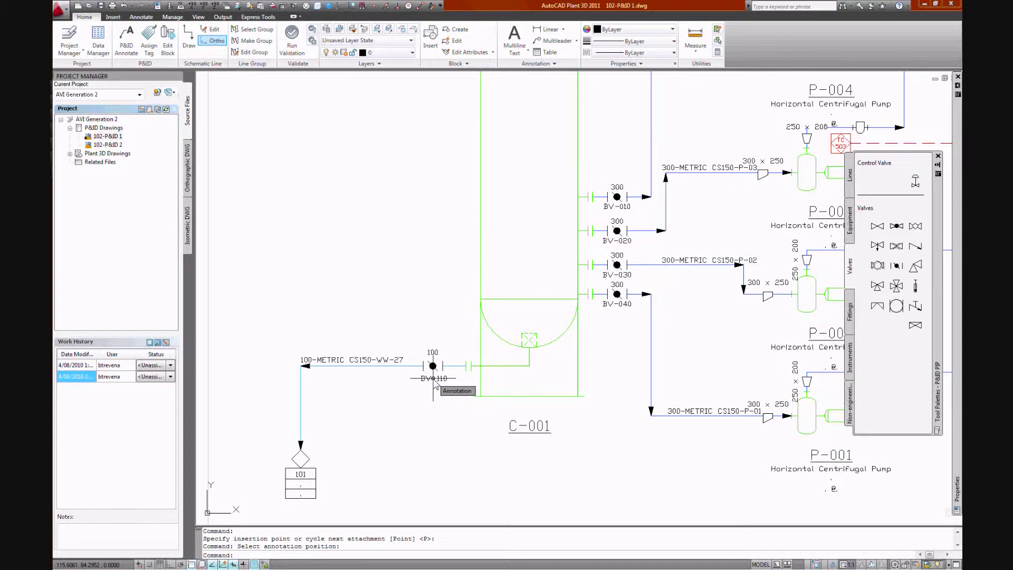
# Step: Open the 3-EQUIPMENT drawing from the Plant 3D drawings in Project Manager
pyautogui.click(69, 154)
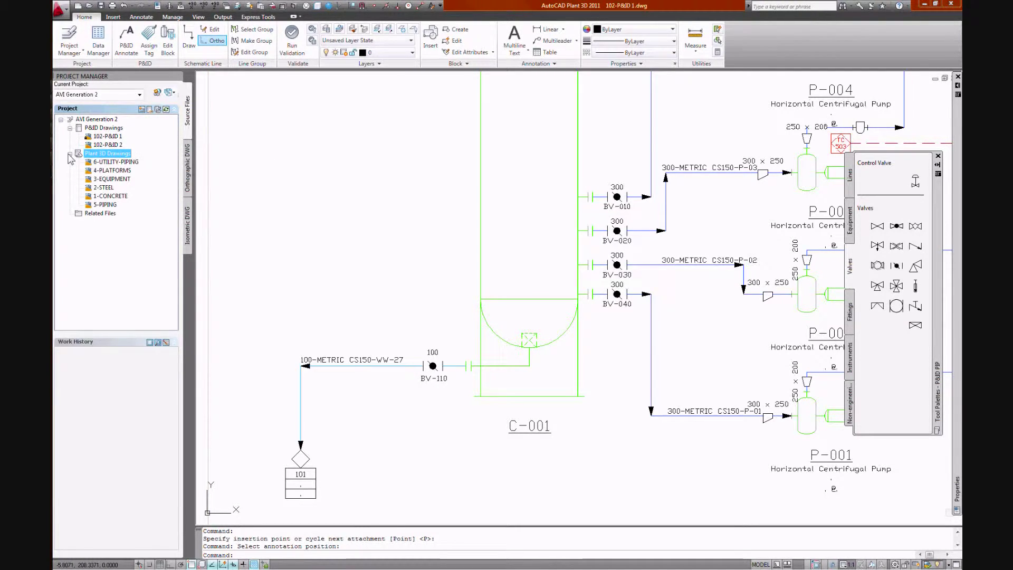
pyautogui.click(113, 179)
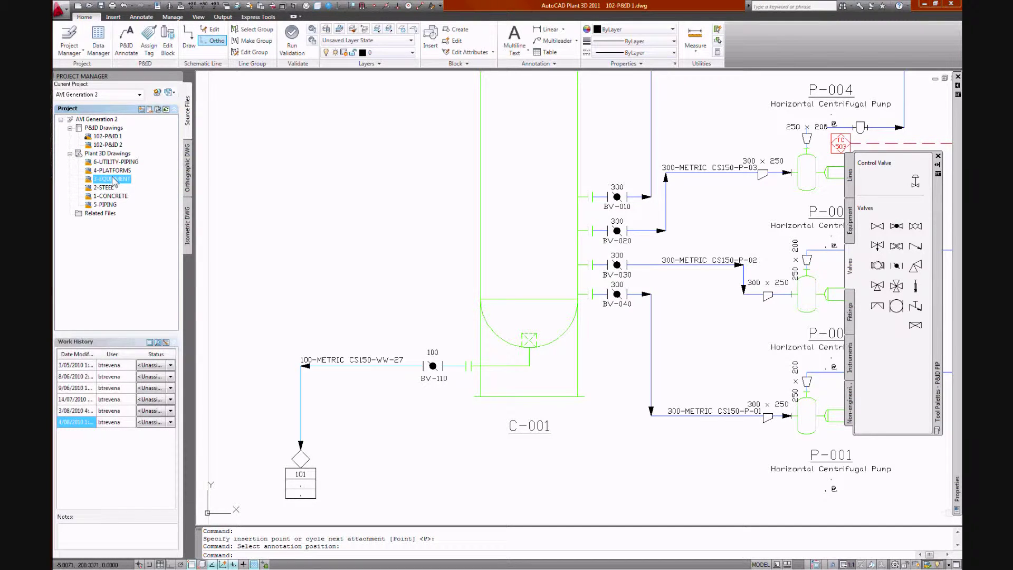
pyautogui.rightClick(112, 179)
pyautogui.click(127, 186)
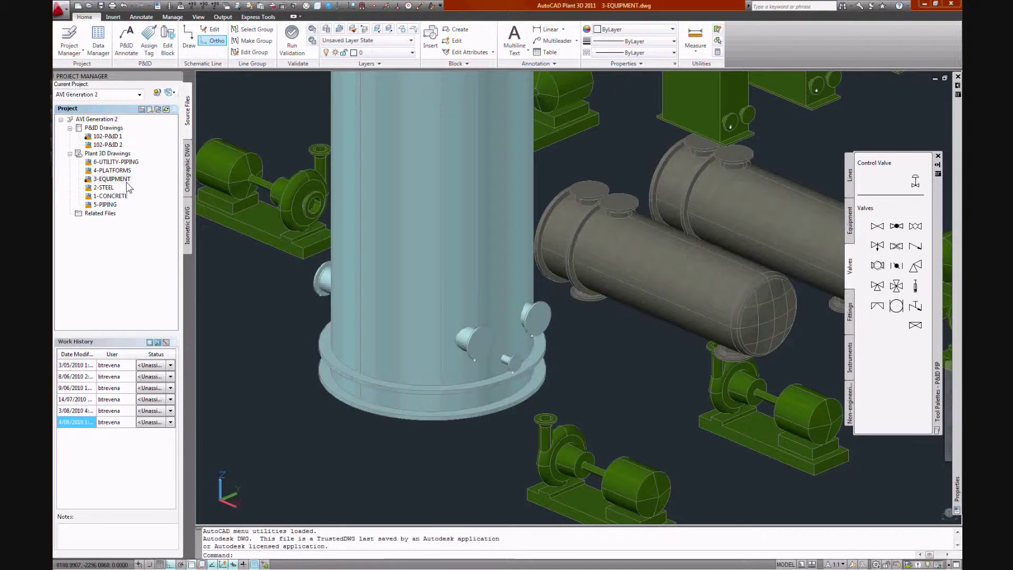
# Step: Add a flanged 4" ND, FF, 150 straight nozzle to column C-001, using inch units
pyautogui.click(360, 353)
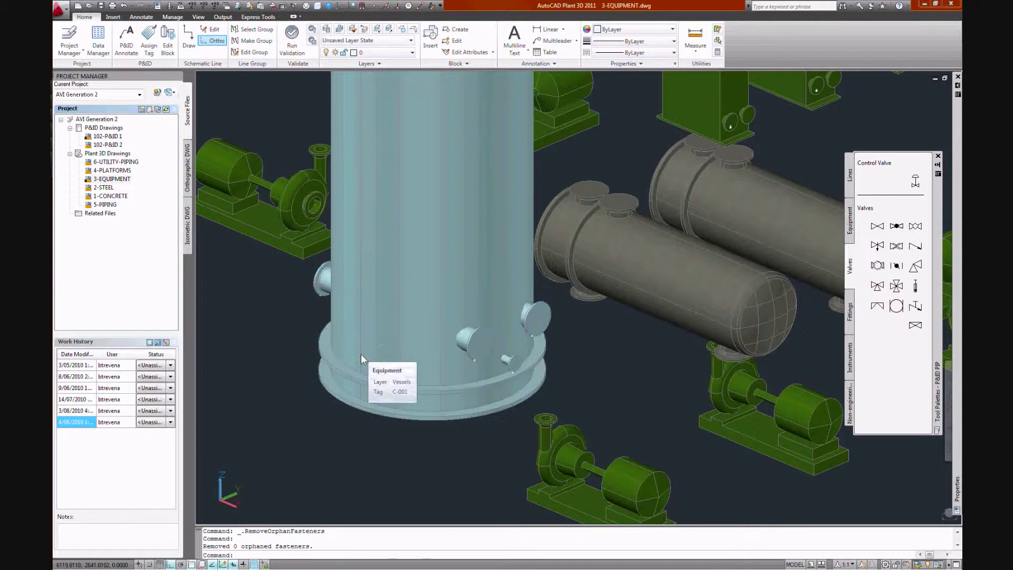
pyautogui.rightClick(361, 354)
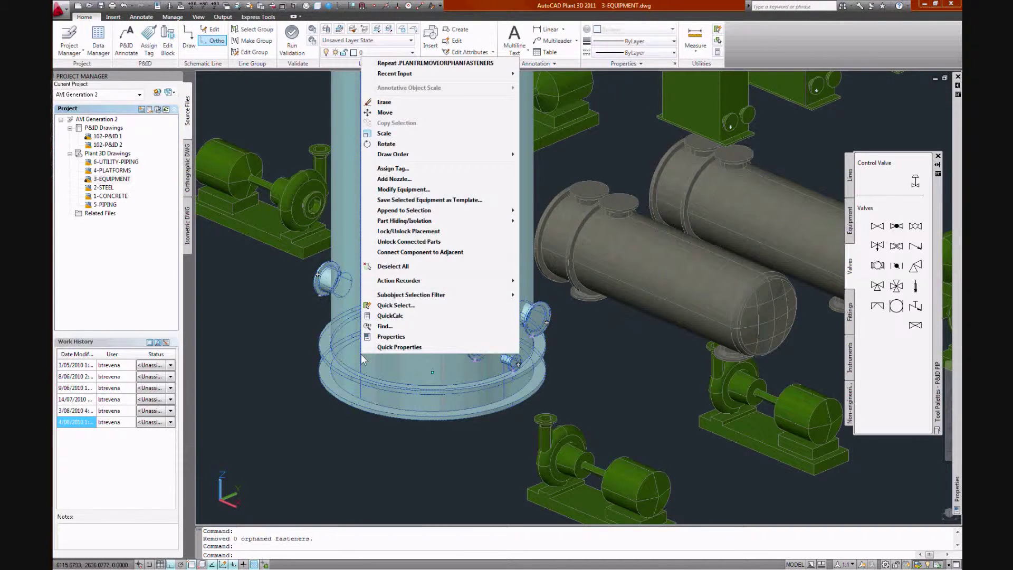
pyautogui.click(399, 179)
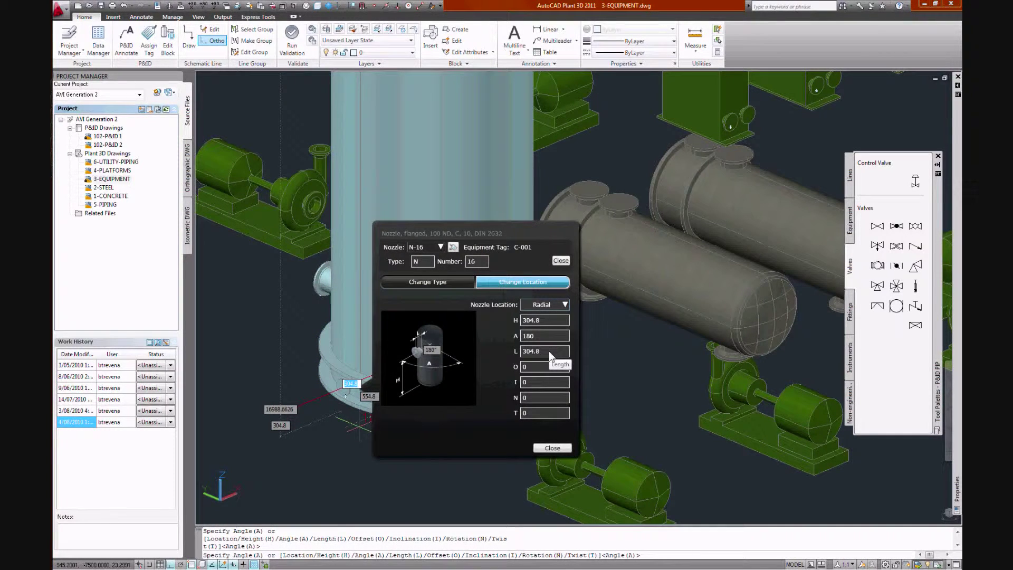
pyautogui.click(549, 321)
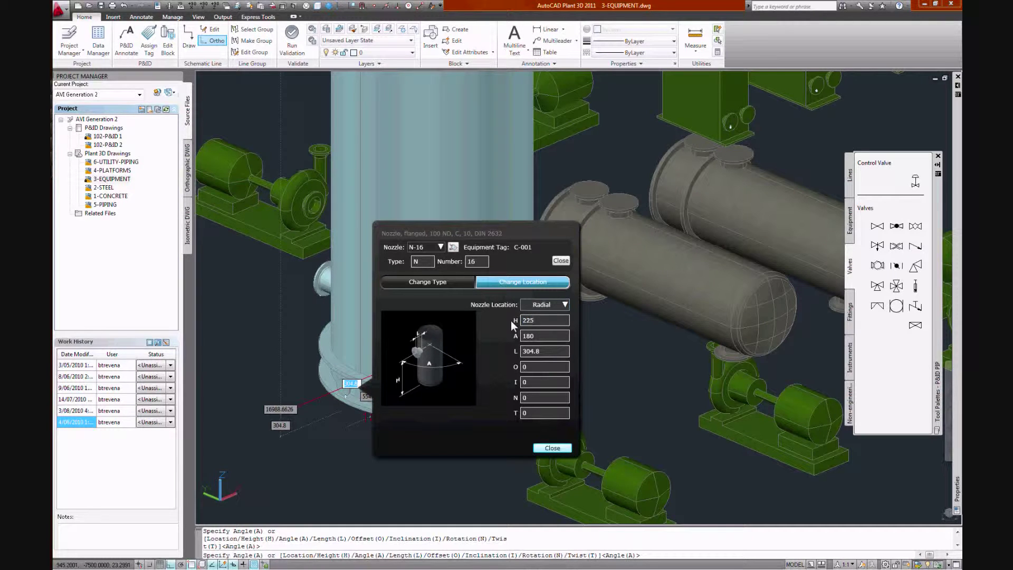
pyautogui.click(455, 283)
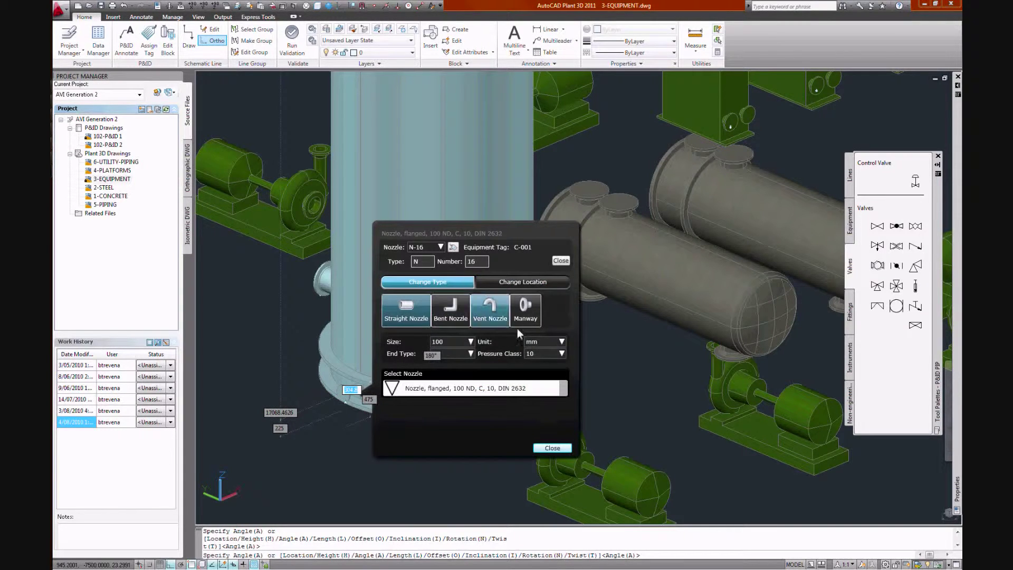
pyautogui.click(548, 346)
pyautogui.click(538, 353)
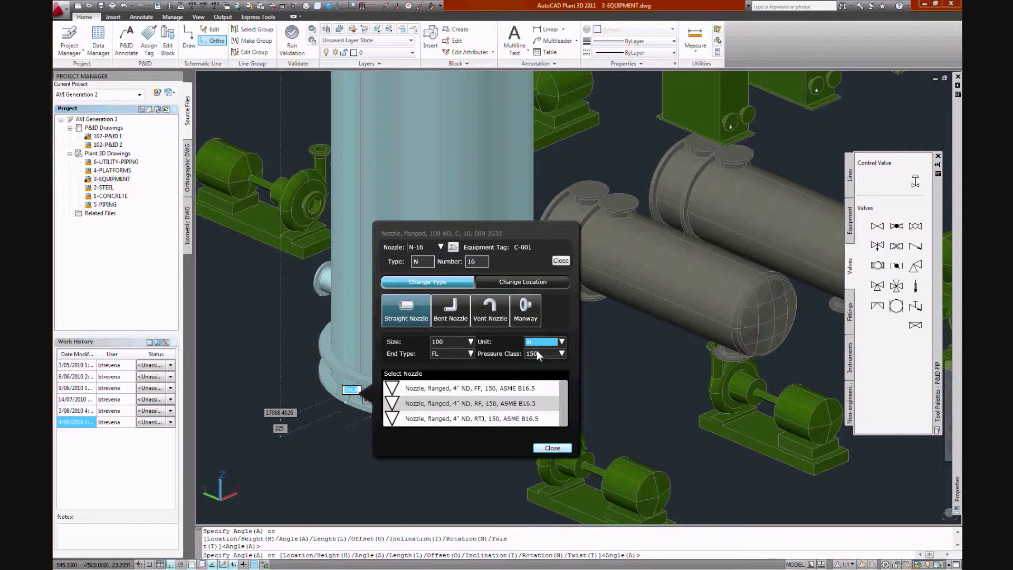
pyautogui.click(412, 389)
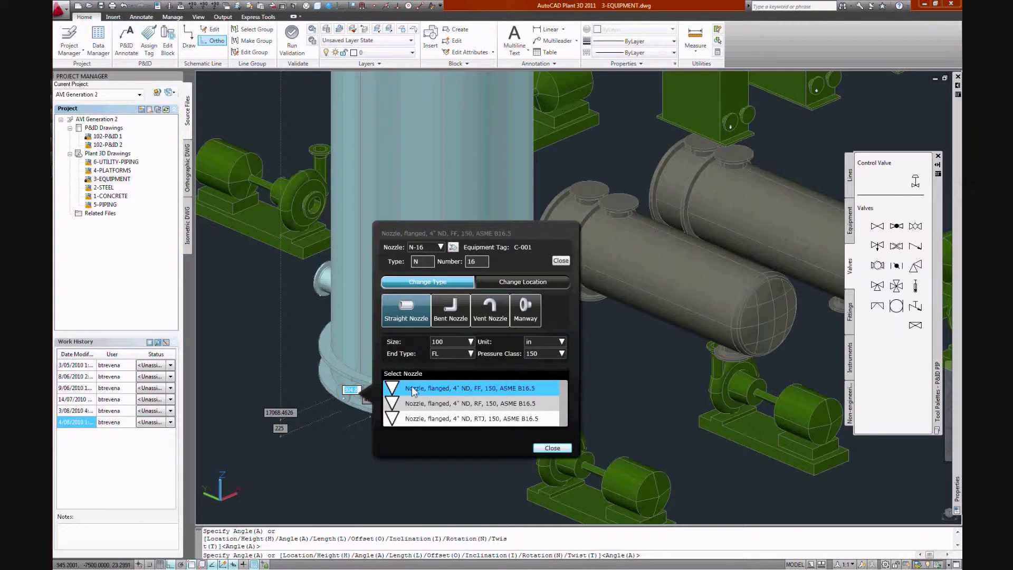
pyautogui.click(553, 448)
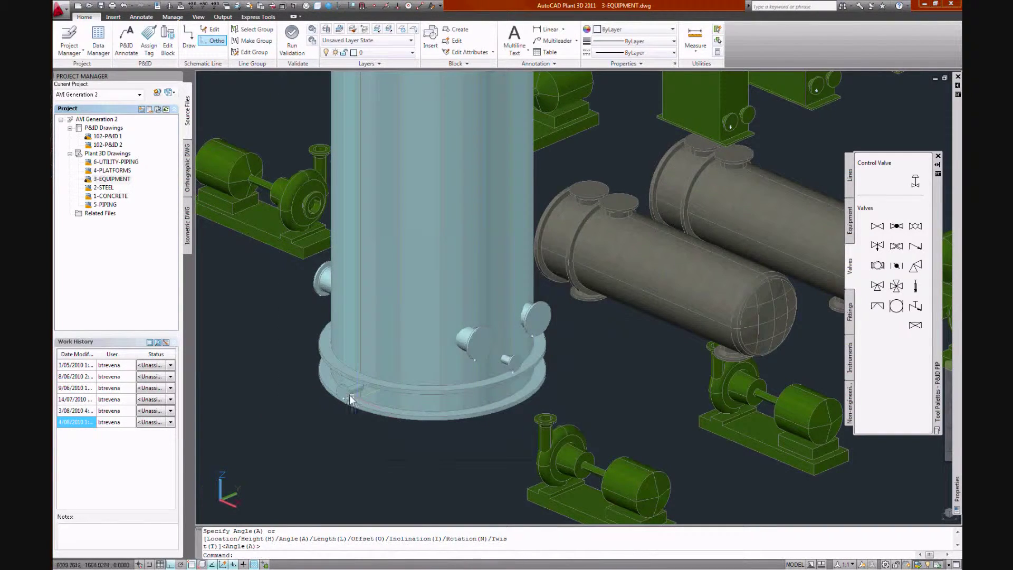
pyautogui.moveTo(350, 400)
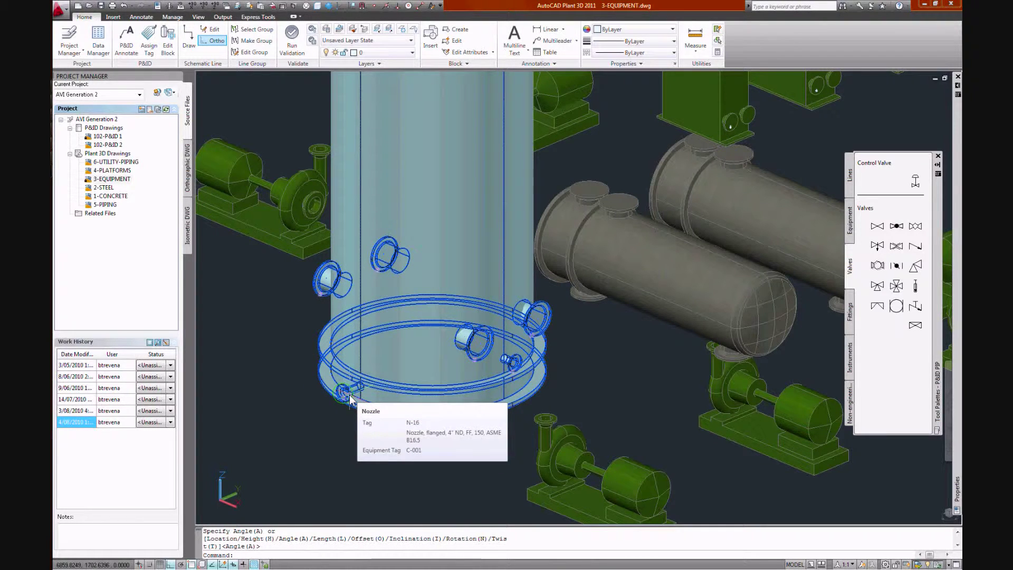
# Step: Open the 5-PIPING drawing and switch to the 3D Piping workspace
pyautogui.doubleClick(109, 205)
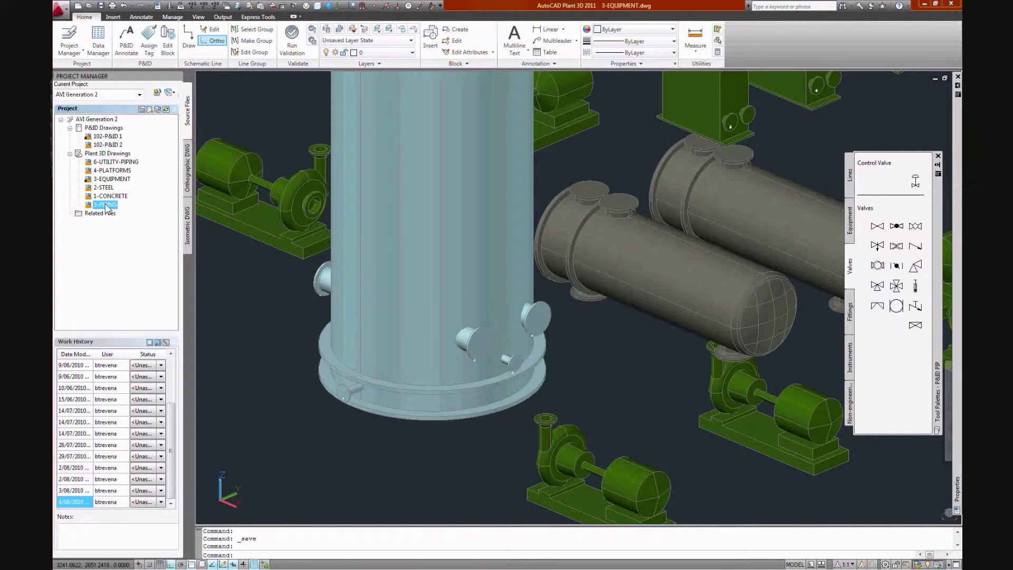
pyautogui.rightClick(107, 208)
pyautogui.click(126, 212)
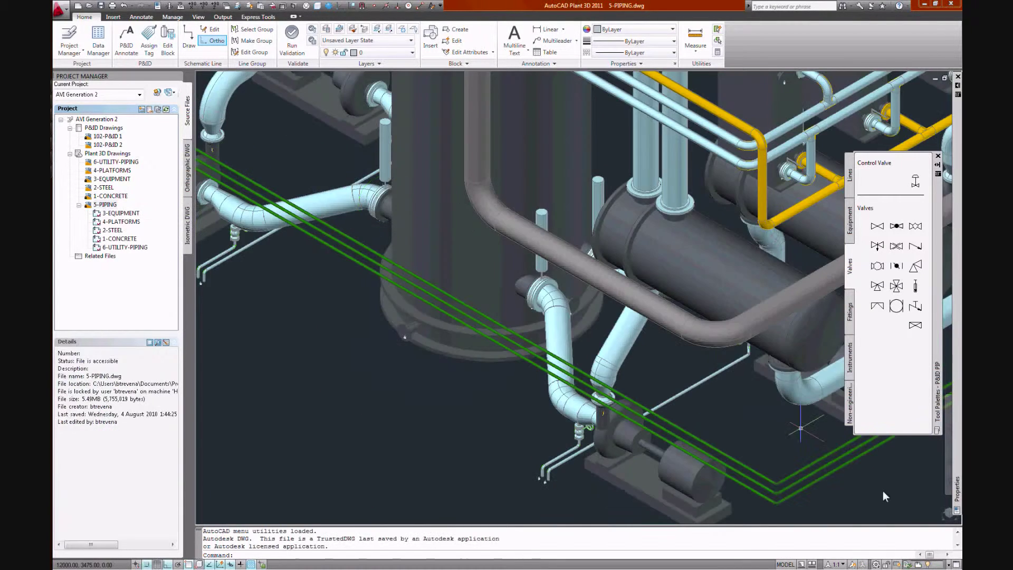
pyautogui.click(876, 564)
pyautogui.click(794, 437)
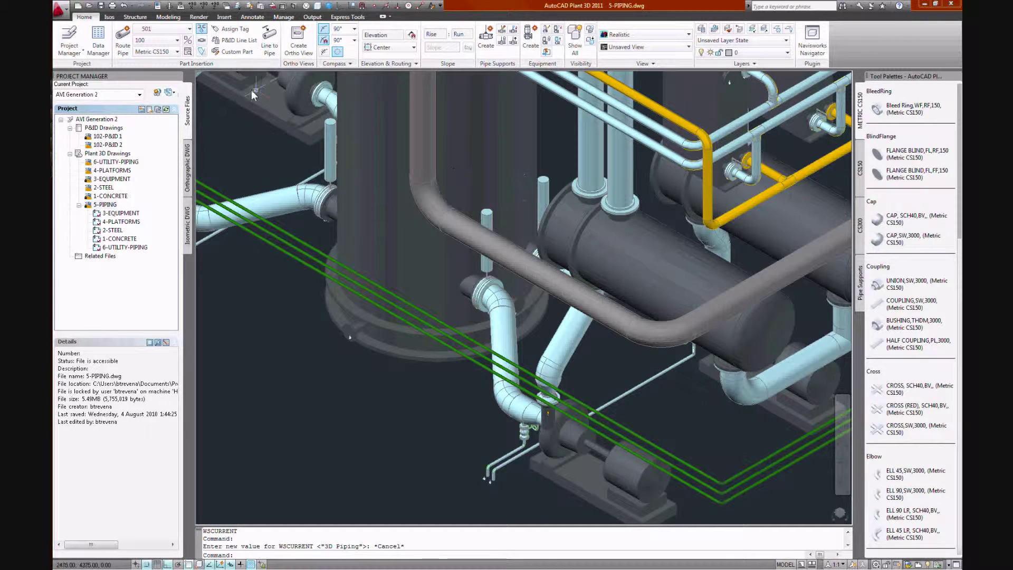
# Step: In the P&ID Line List, expand line 27 and pick 100-METRIC CS150-WW-27 for routing
pyautogui.click(236, 42)
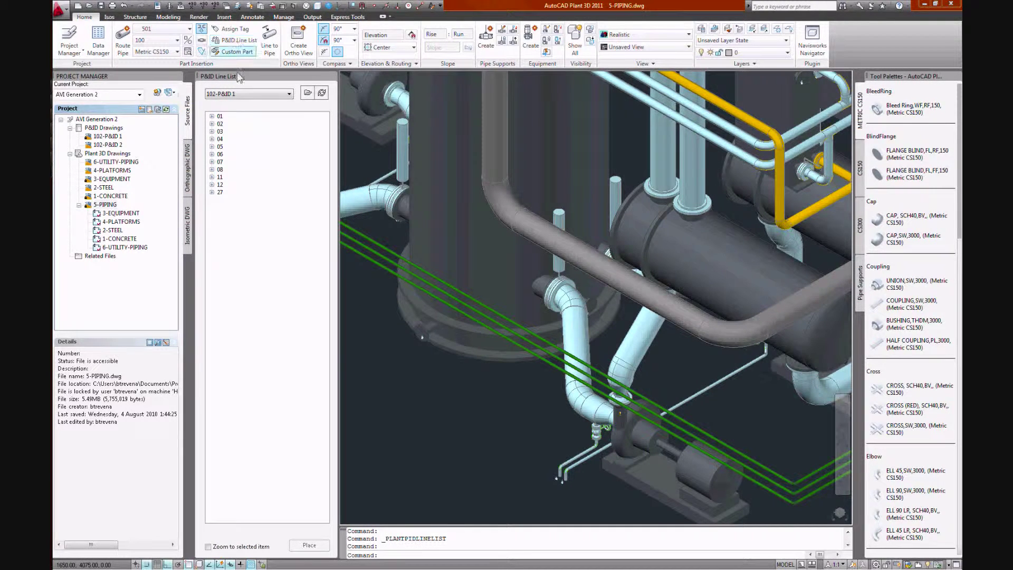
pyautogui.click(212, 192)
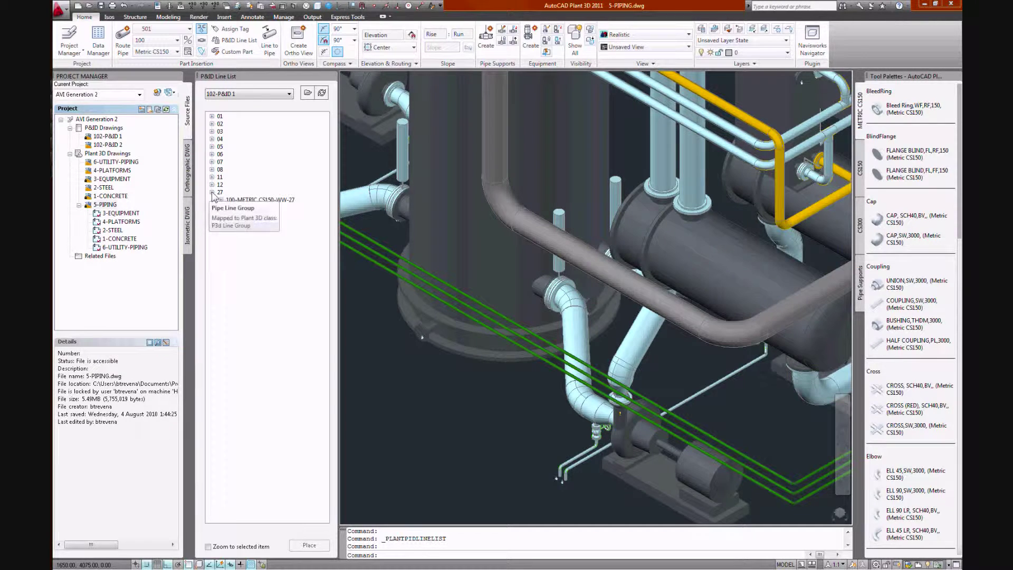
pyautogui.click(221, 200)
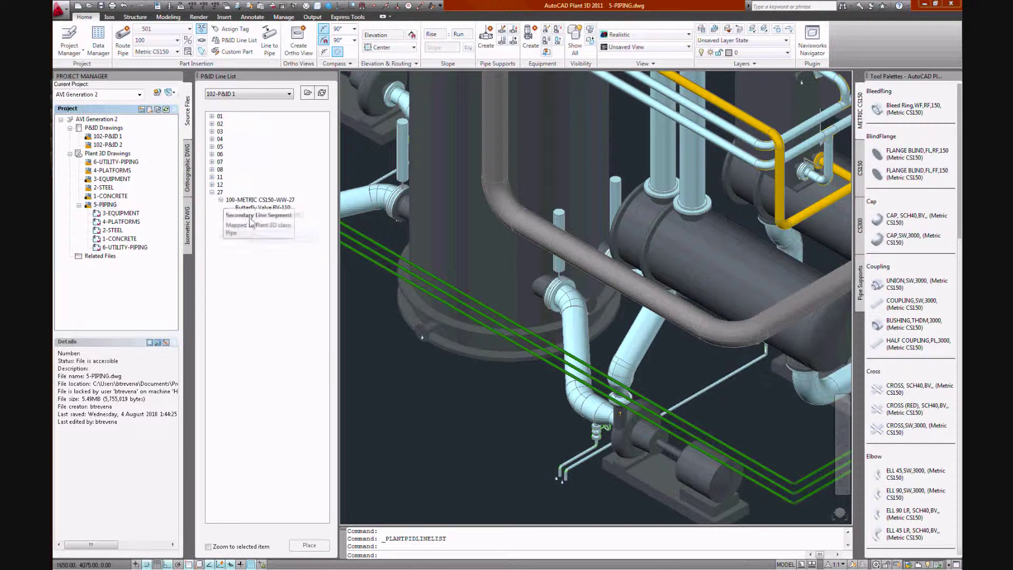
pyautogui.click(277, 200)
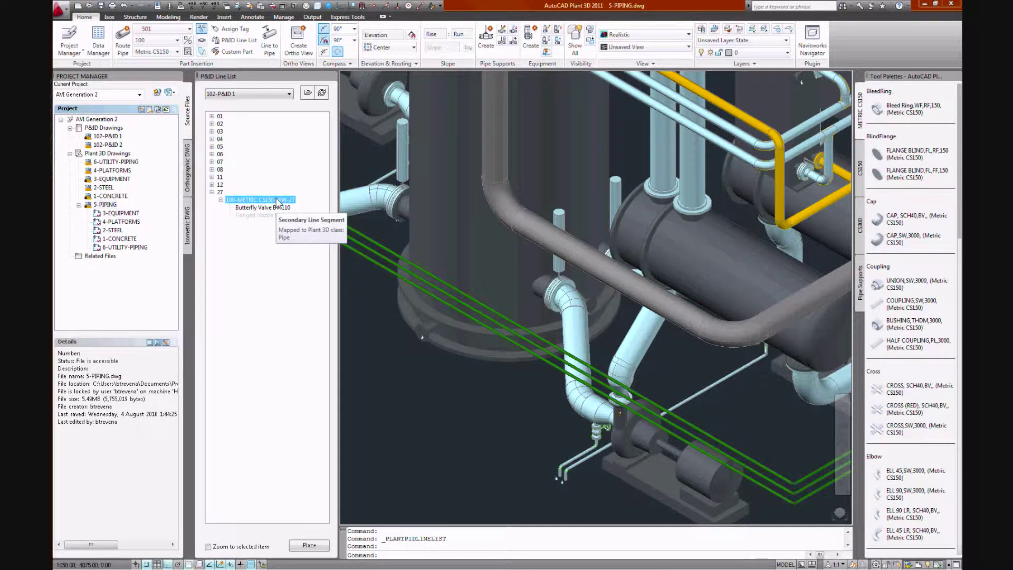
pyautogui.doubleClick(277, 200)
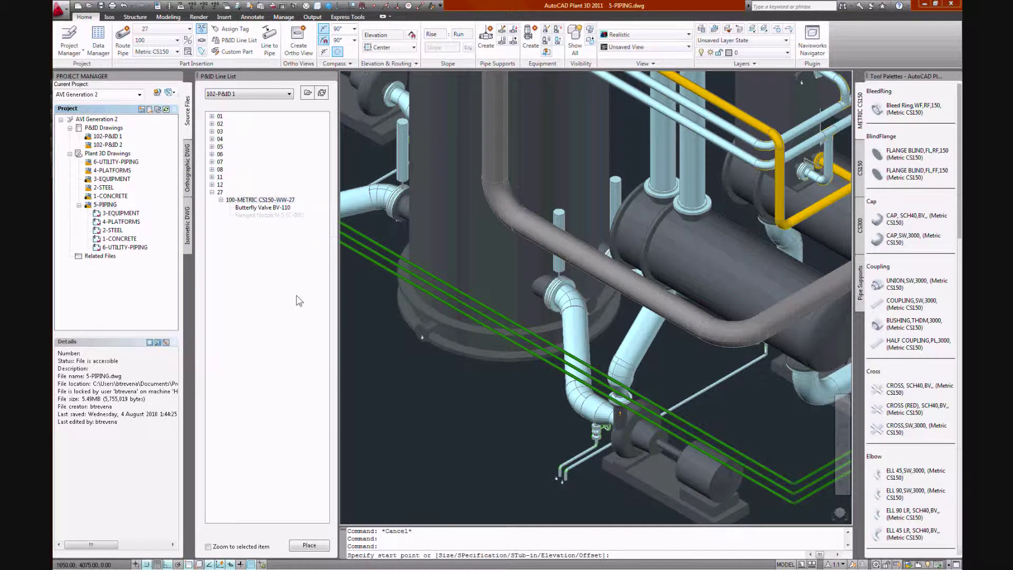
# Step: Route the pipe from the column's new nozzle across, then down using a vertical plane
pyautogui.click(420, 333)
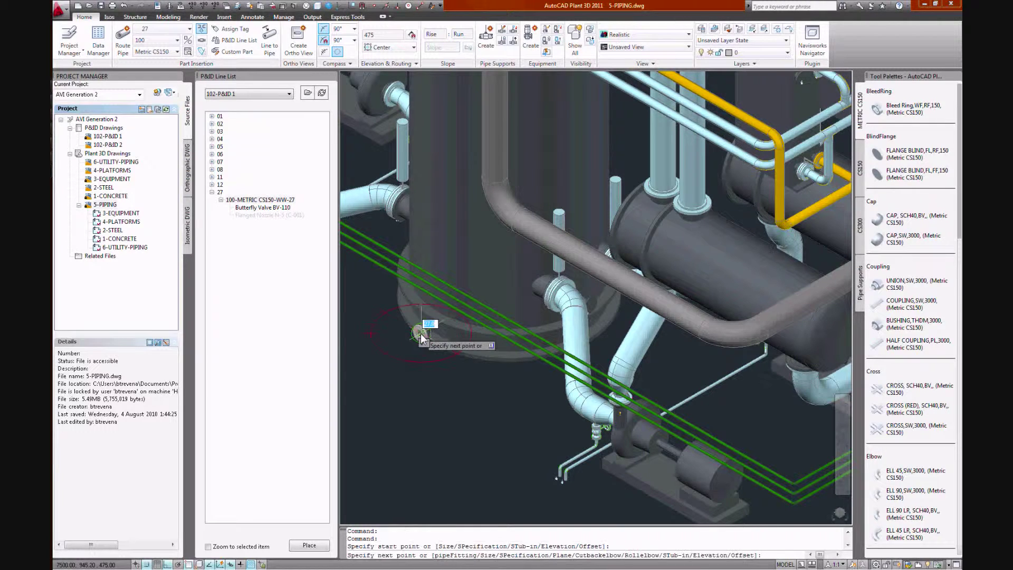
pyautogui.click(372, 368)
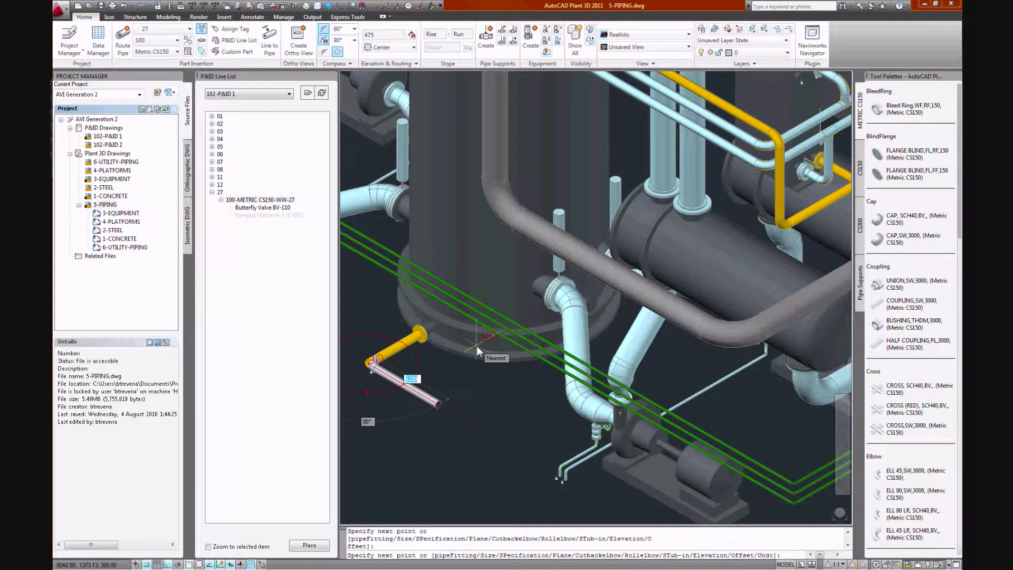
pyautogui.click(534, 464)
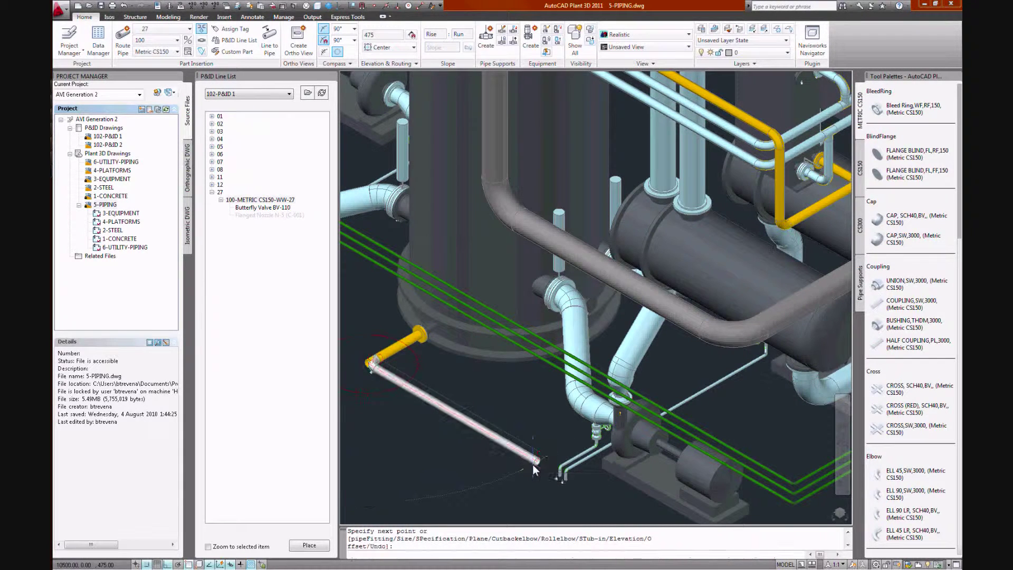
pyautogui.write('p')
pyautogui.press('Return')
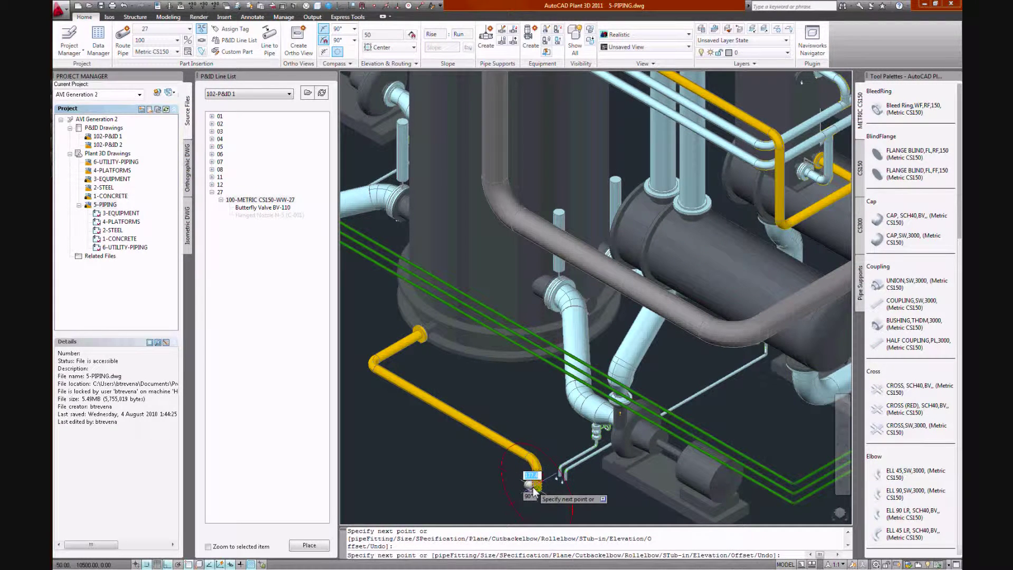
pyautogui.click(534, 491)
pyautogui.press('Return')
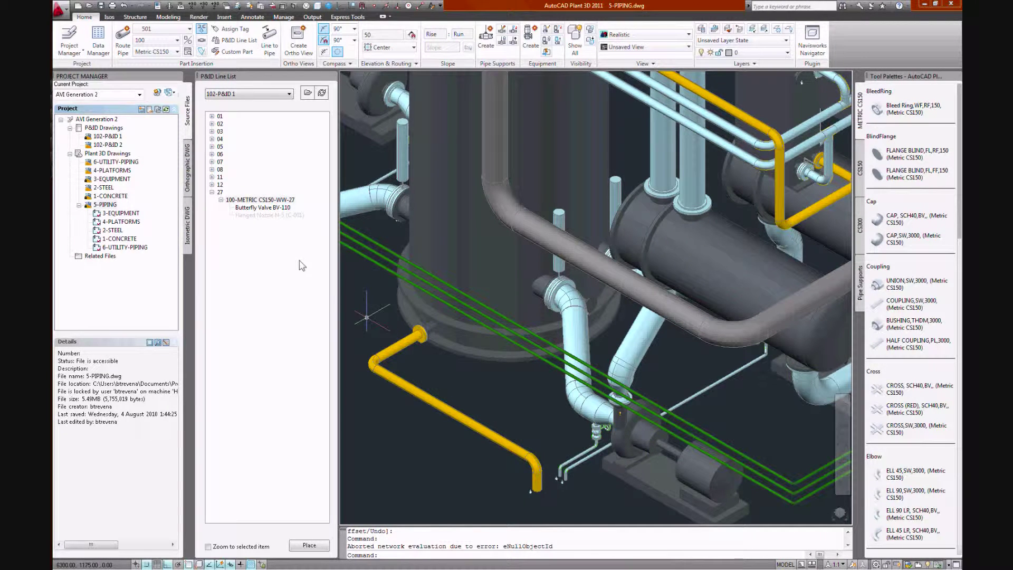
pyautogui.rightClick(267, 208)
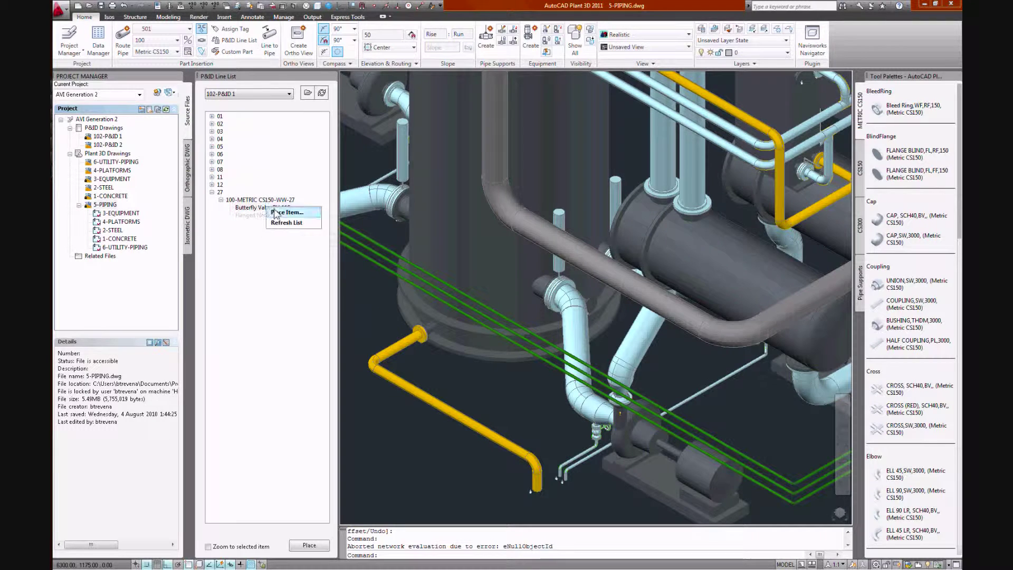
pyautogui.click(284, 212)
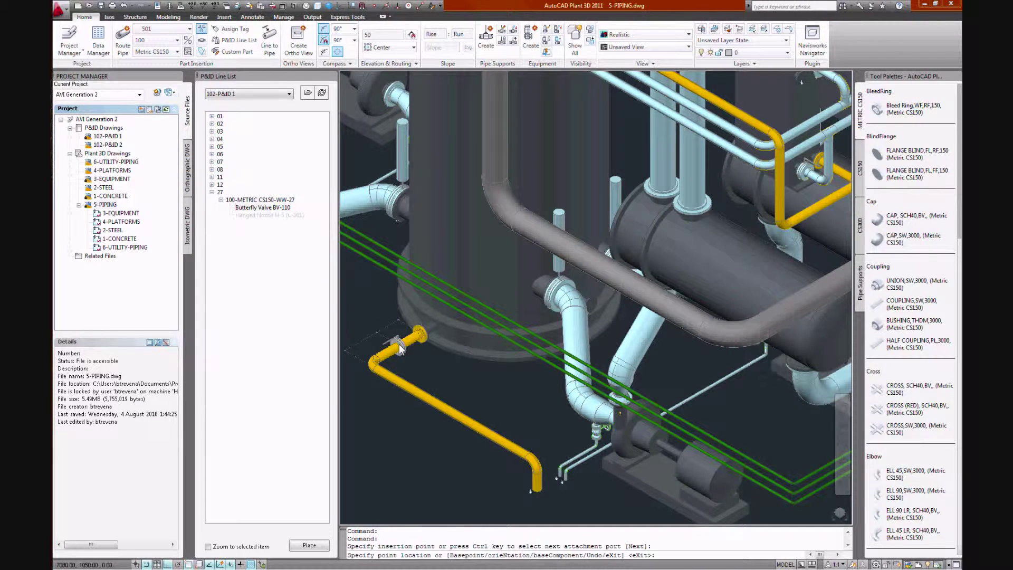
# Step: Place butterfly valve BV-110 on the new pipe just past the nozzle, keeping rotation 0
pyautogui.click(399, 348)
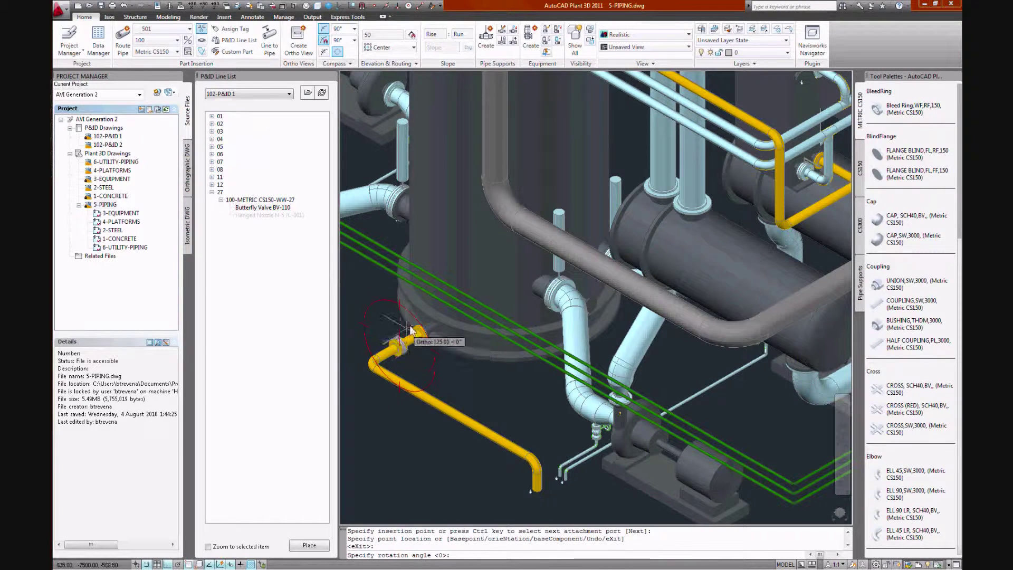
pyautogui.click(400, 324)
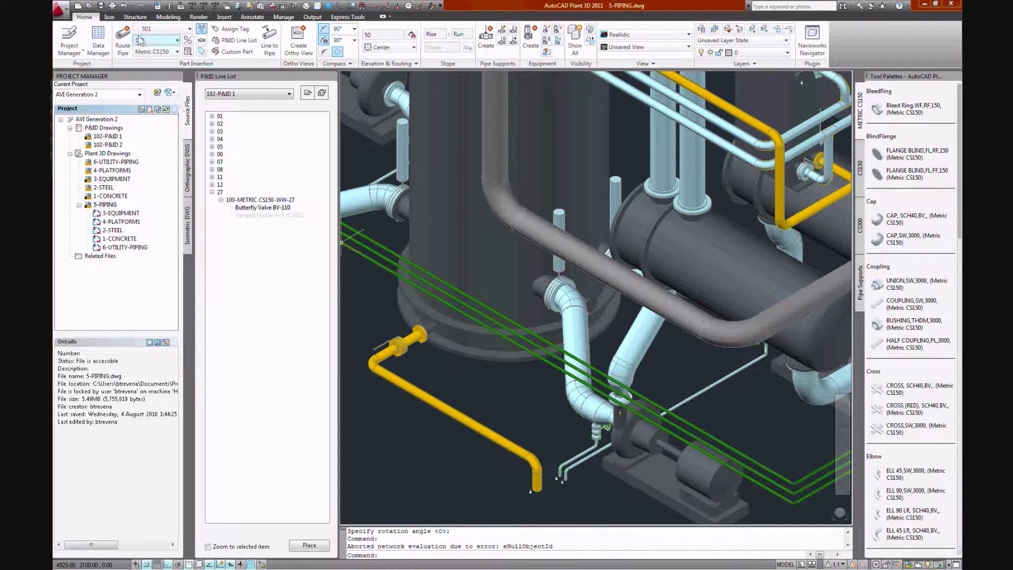
# Step: Create a Final production isometric for line 27 and show the isometric drawings list
pyautogui.click(110, 17)
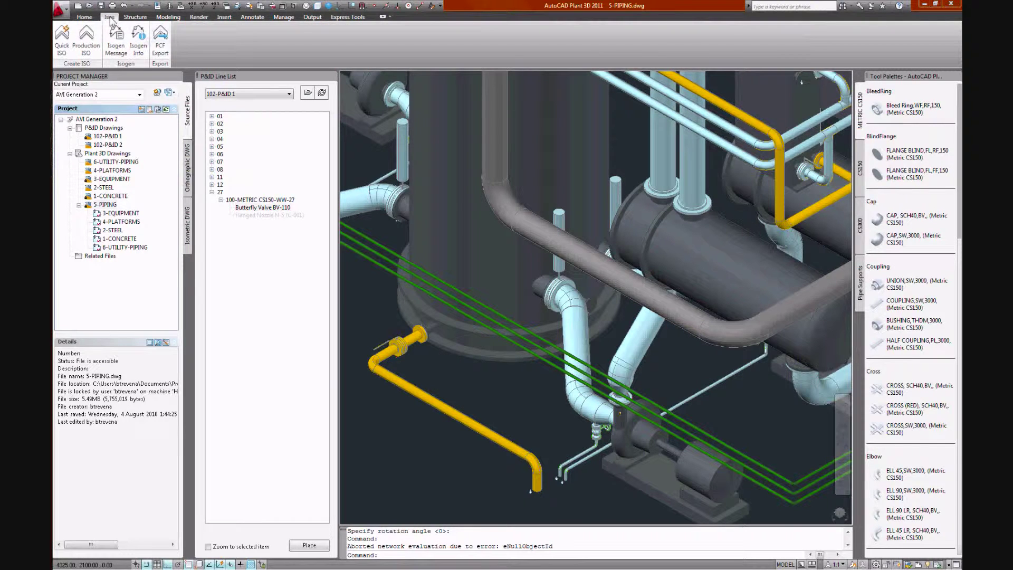
pyautogui.click(86, 38)
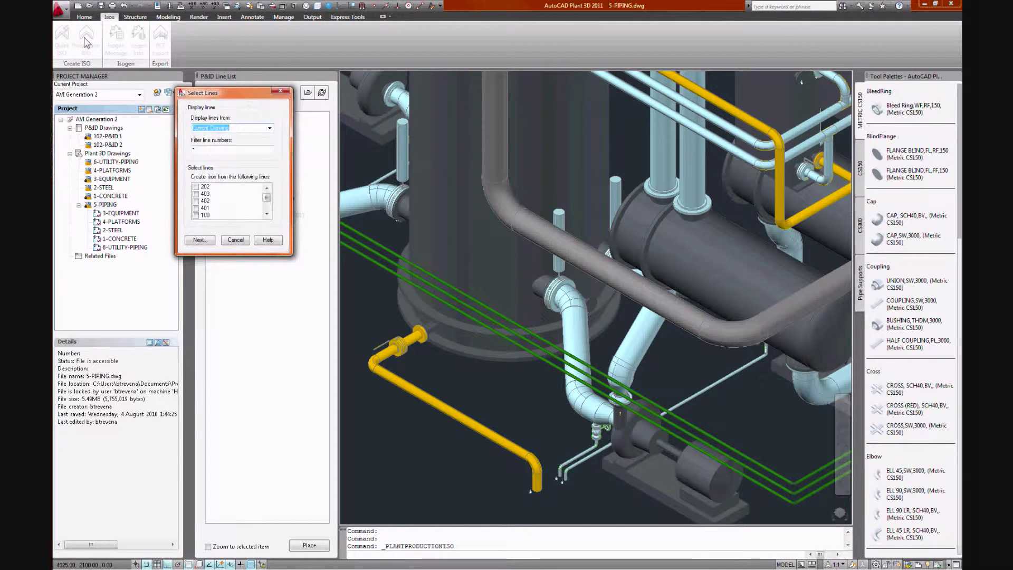
pyautogui.moveTo(267, 201); pyautogui.dragTo(267, 207)
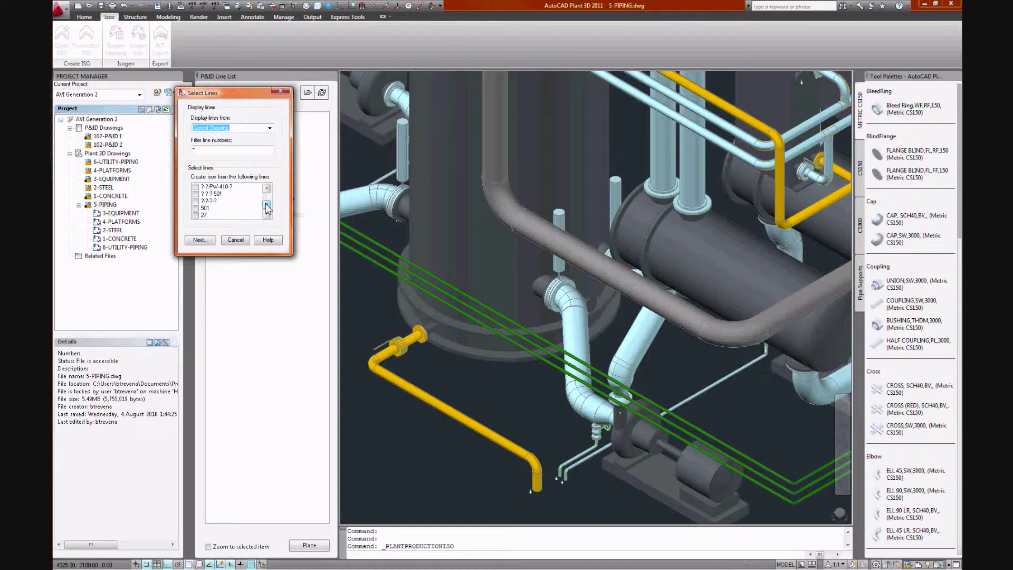
pyautogui.click(201, 215)
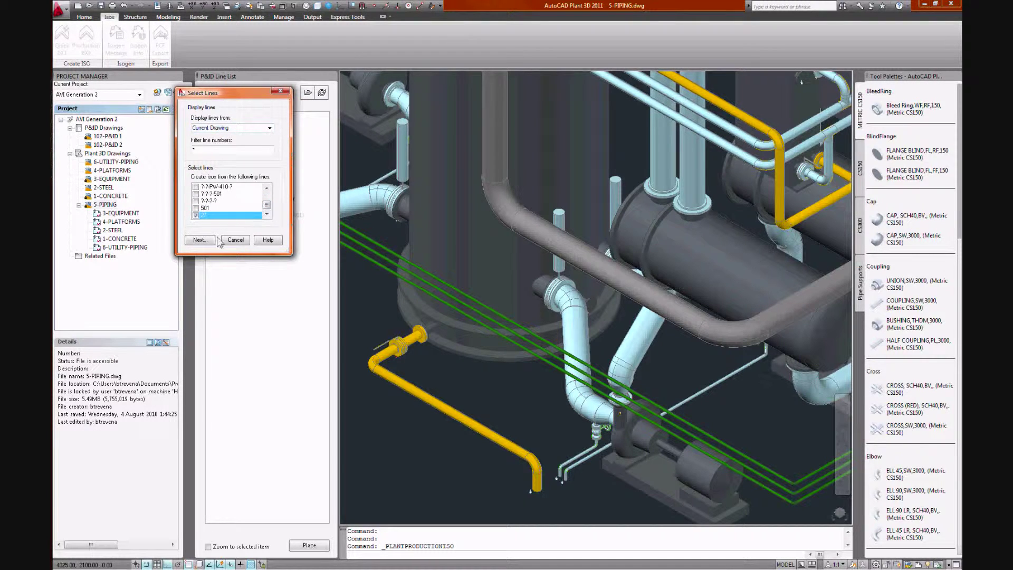
pyautogui.click(199, 240)
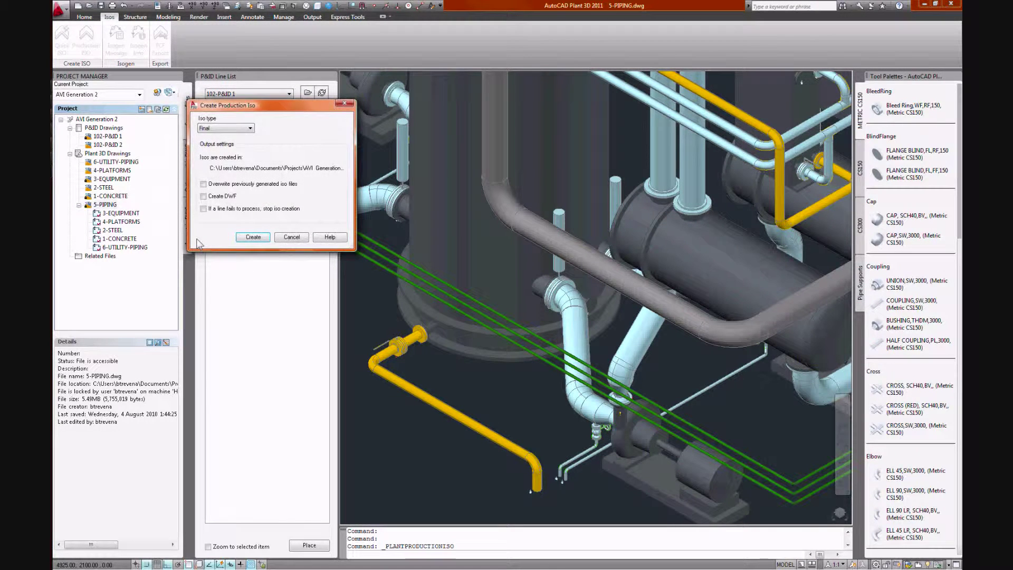
pyautogui.click(253, 237)
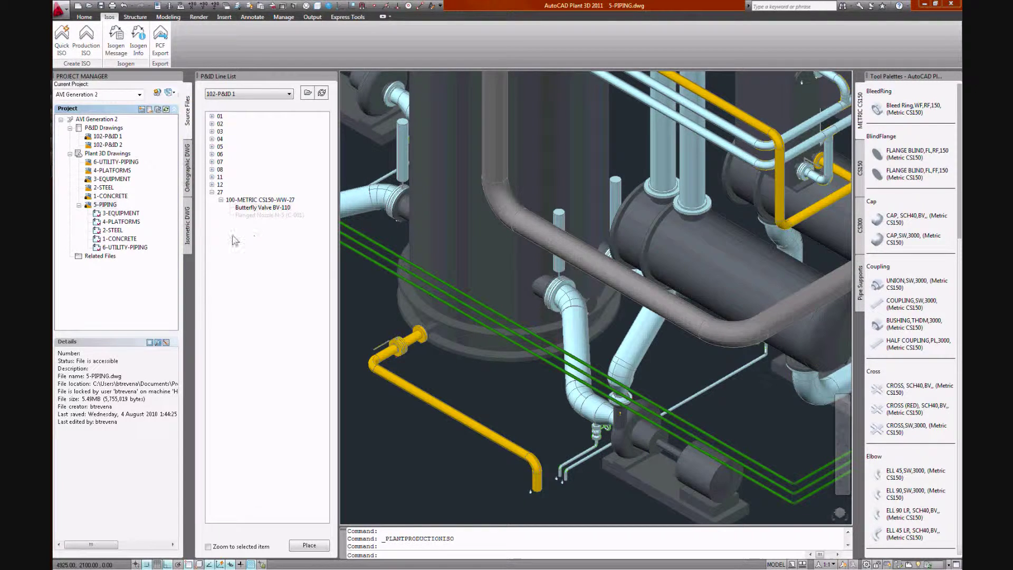
pyautogui.click(188, 227)
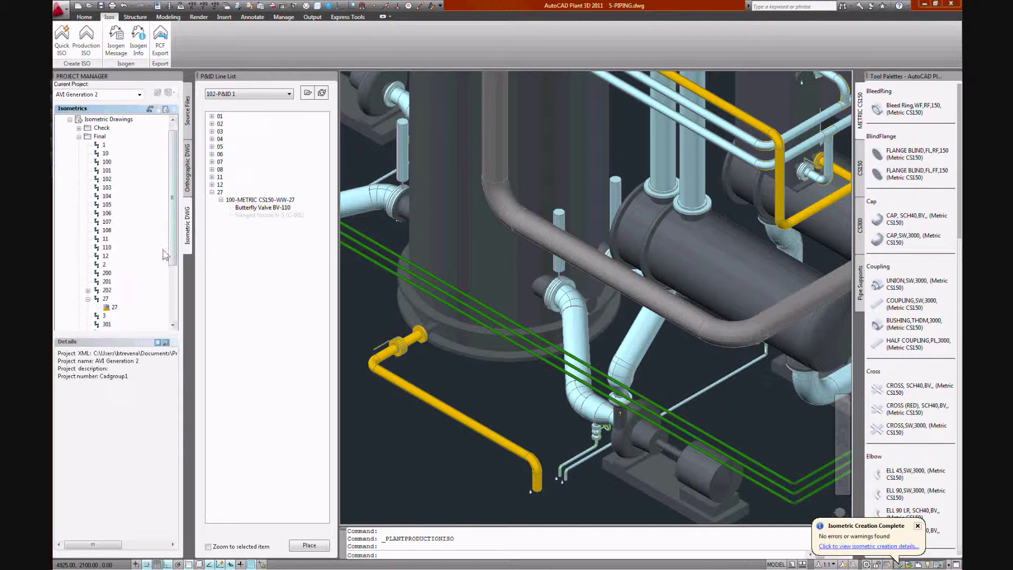
# Step: Open isometric 27.DWG and pan around to review its piping, dimensions and parts list
pyautogui.doubleClick(112, 307)
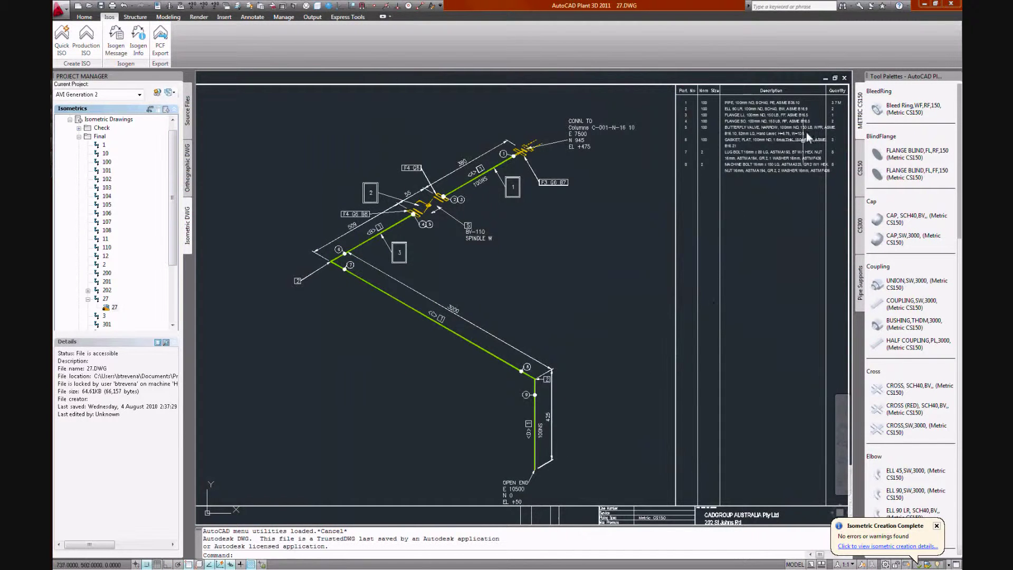
pyautogui.scroll(3, 806, 132)
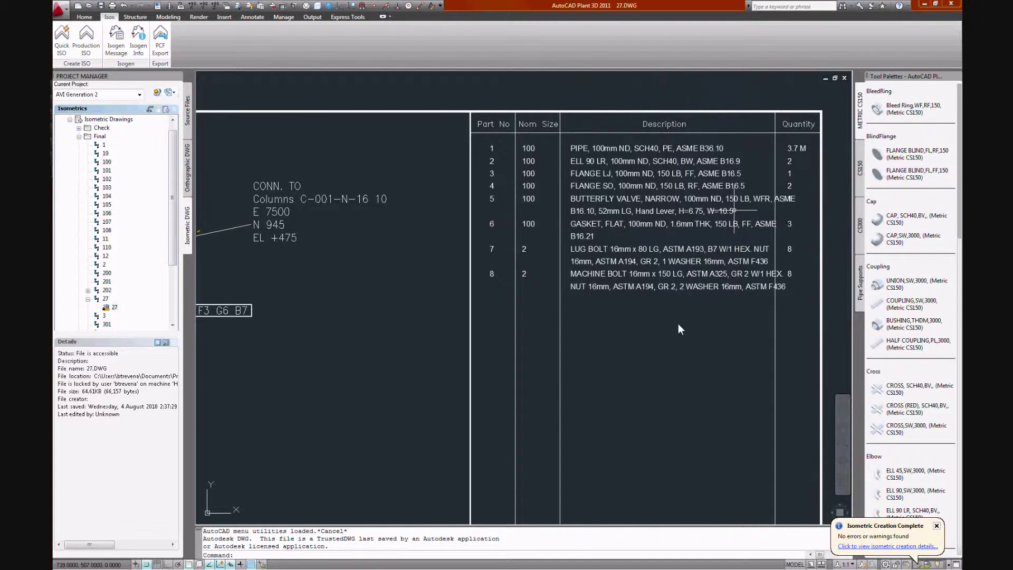
pyautogui.scroll(-4, 704, 305)
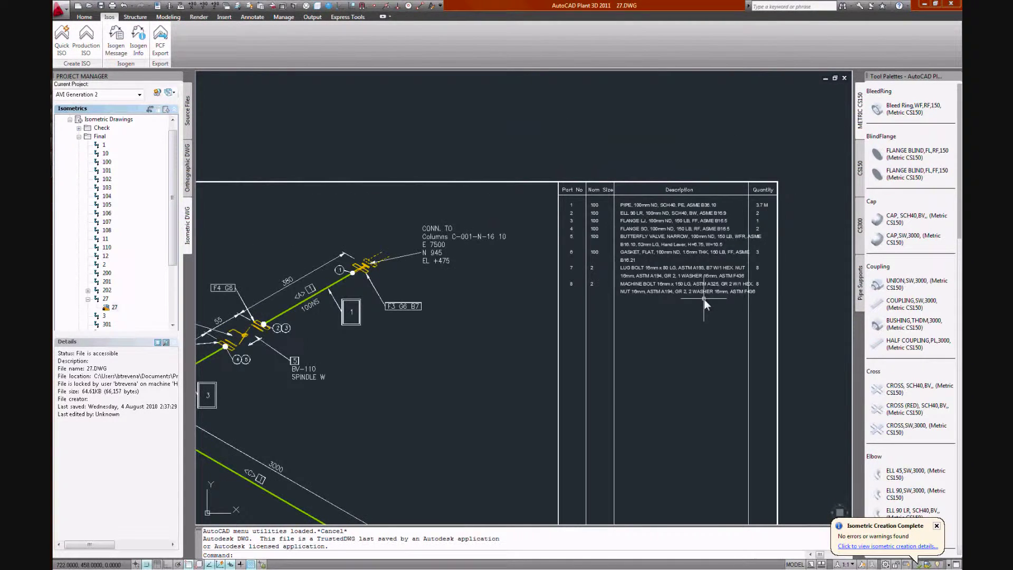
pyautogui.moveTo(640, 379)
pyautogui.mouseDown(button='middle')
pyautogui.moveTo(705, 199)
pyautogui.moveTo(702, 136)
pyautogui.mouseUp(button='middle')
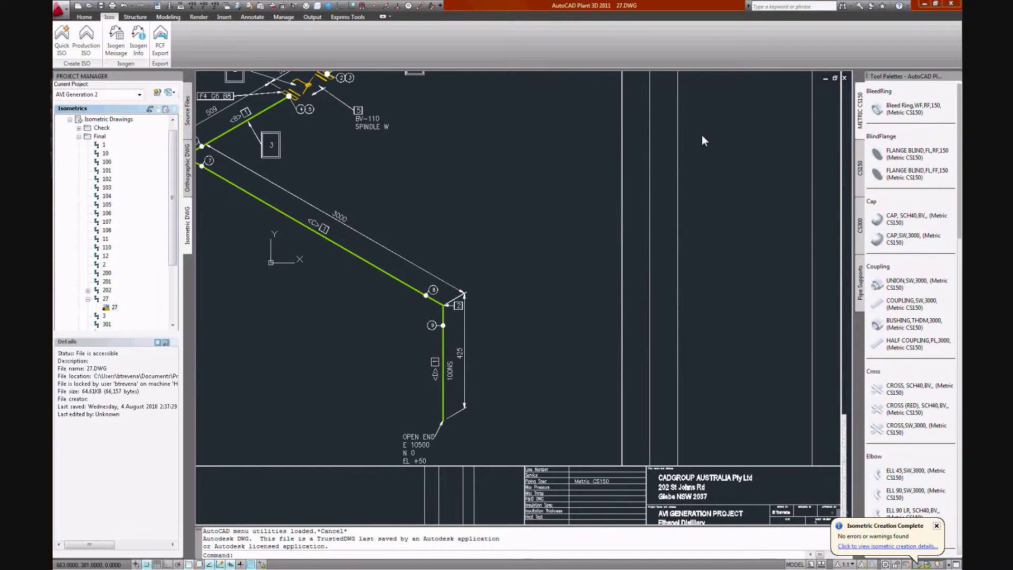
pyautogui.moveTo(702, 136)
pyautogui.mouseDown(button='middle')
pyautogui.moveTo(784, 193)
pyautogui.moveTo(818, 202)
pyautogui.mouseUp(button='middle')
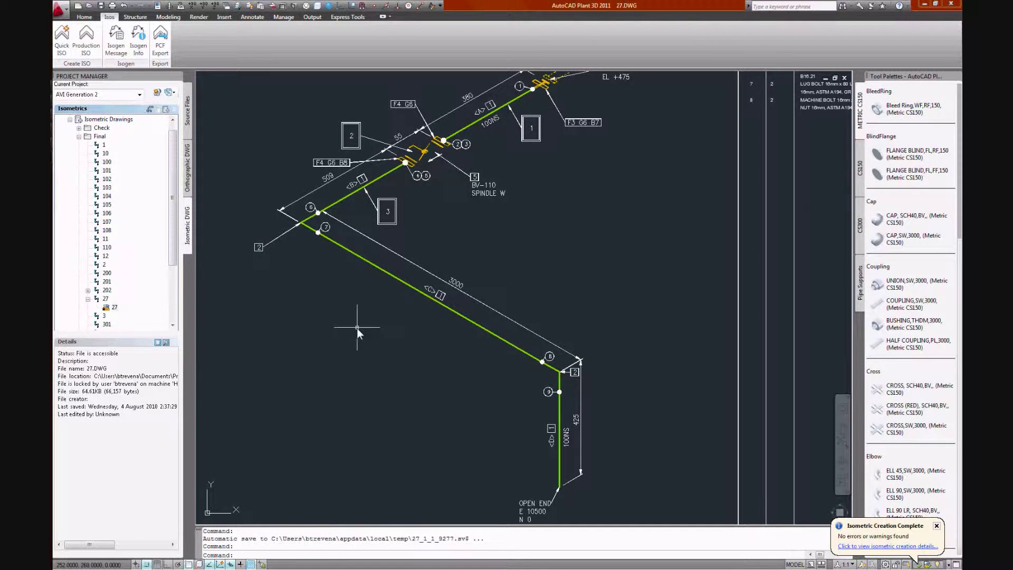
pyautogui.click(188, 122)
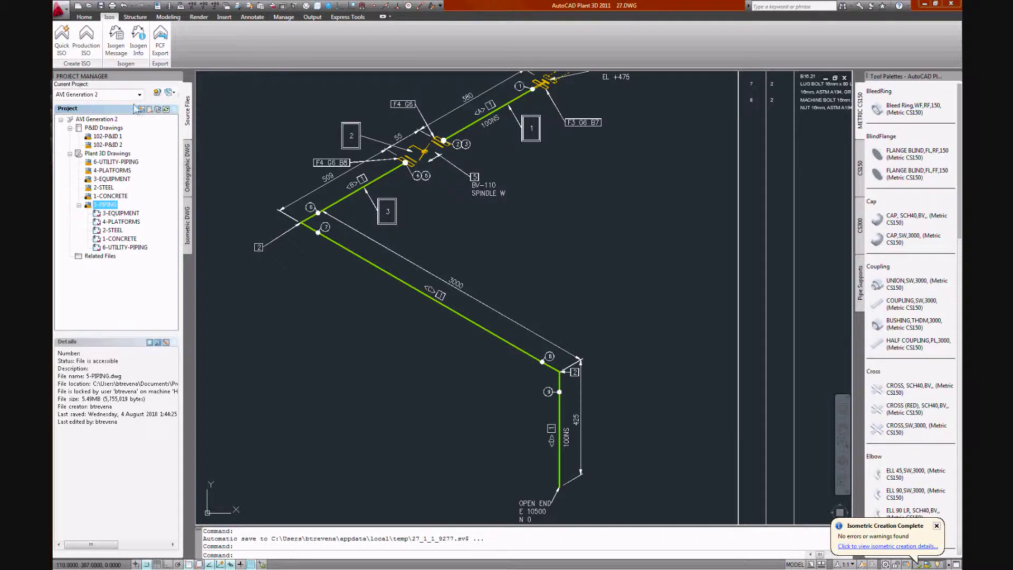
# Step: Reopen the 5-PIPING drawing and close the P&ID Line List palette
pyautogui.click(87, 19)
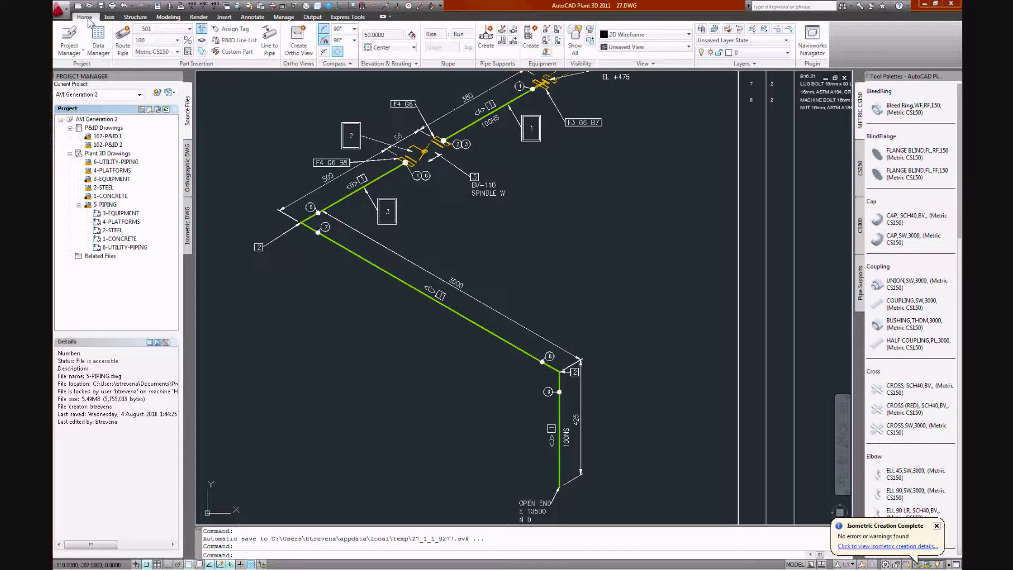
pyautogui.click(98, 36)
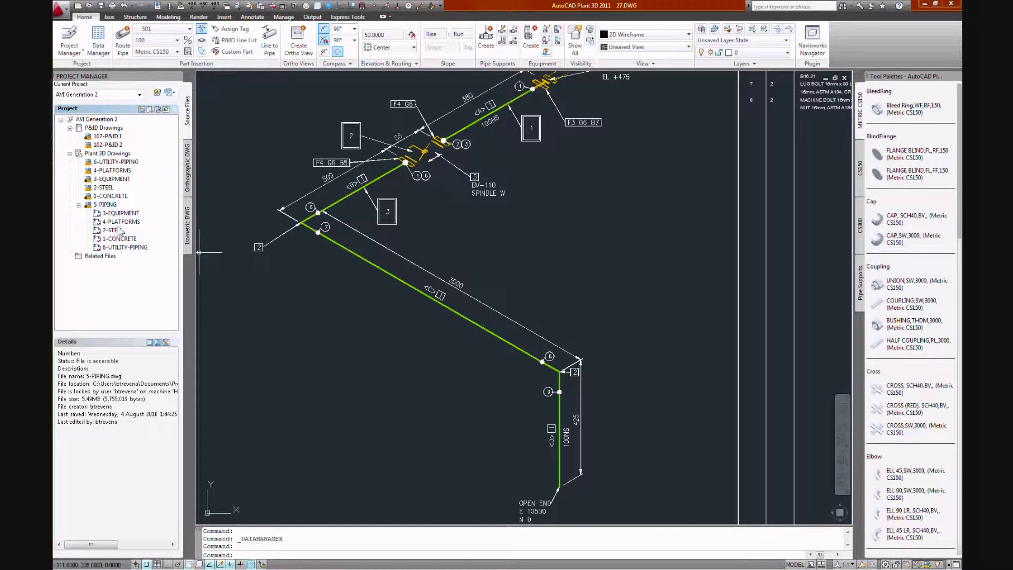
pyautogui.rightClick(111, 210)
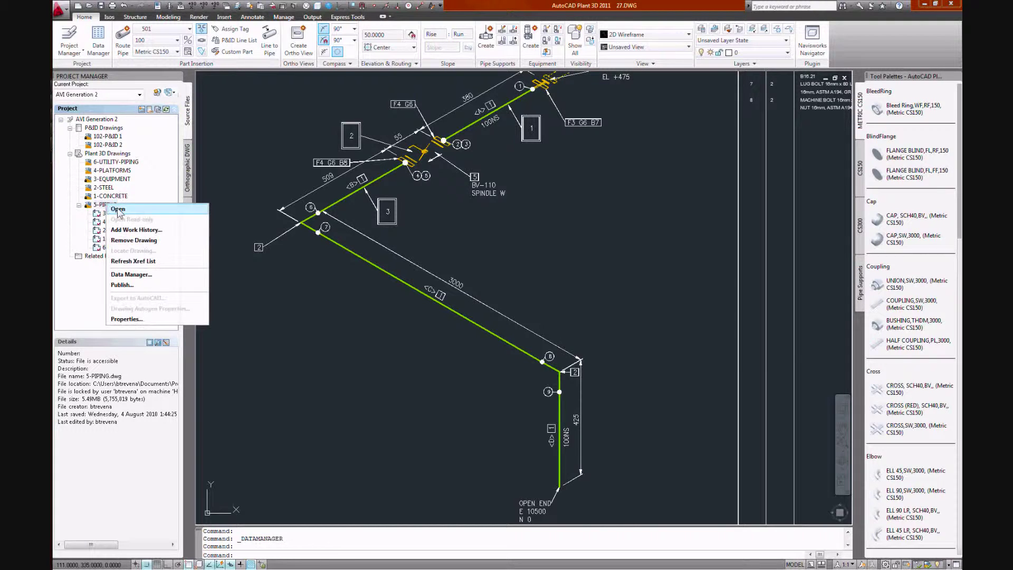
pyautogui.click(119, 212)
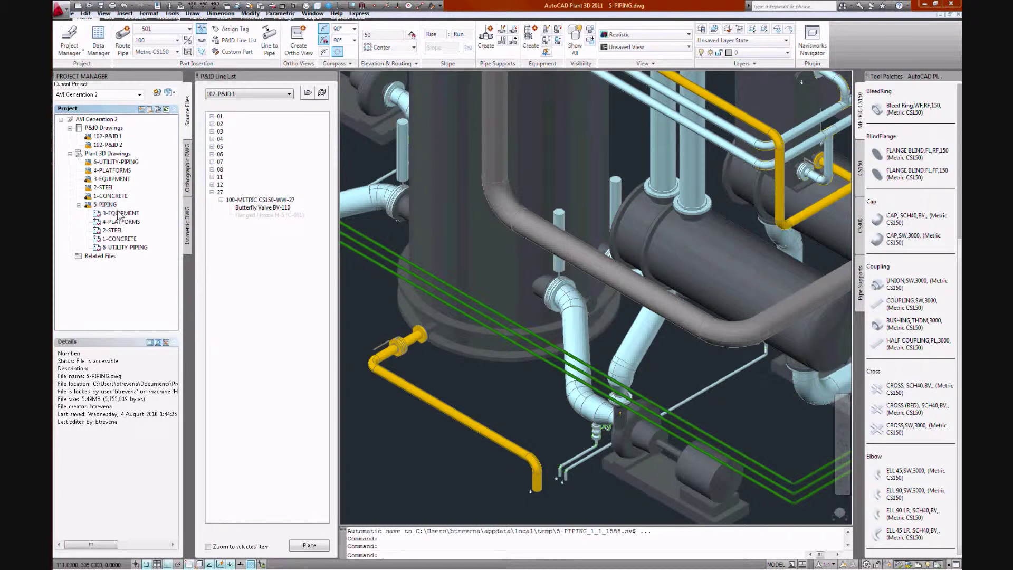
pyautogui.click(334, 76)
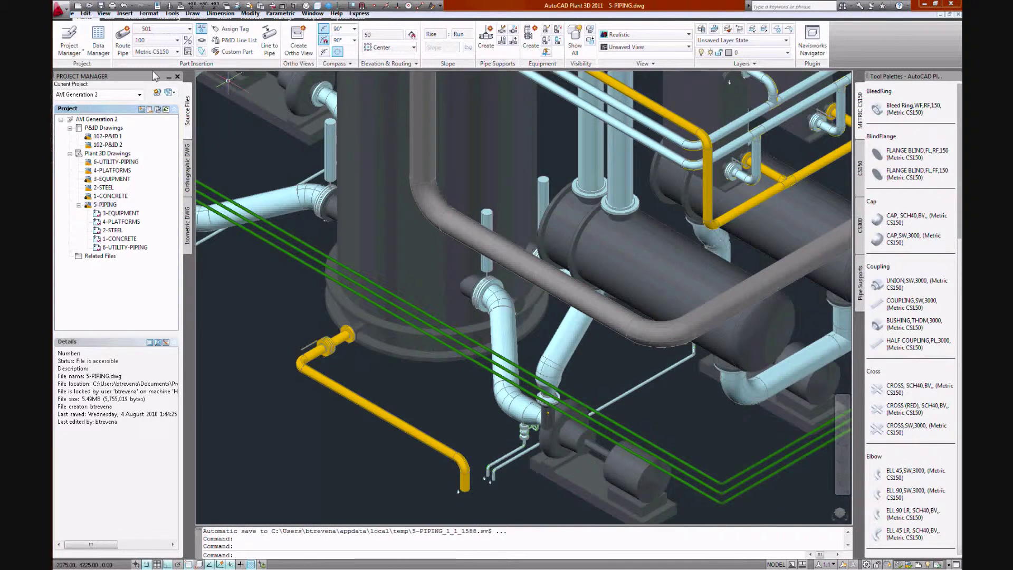
# Step: Look through an unassigned area's pipe lines in the Data Manager, then close it
pyautogui.click(99, 49)
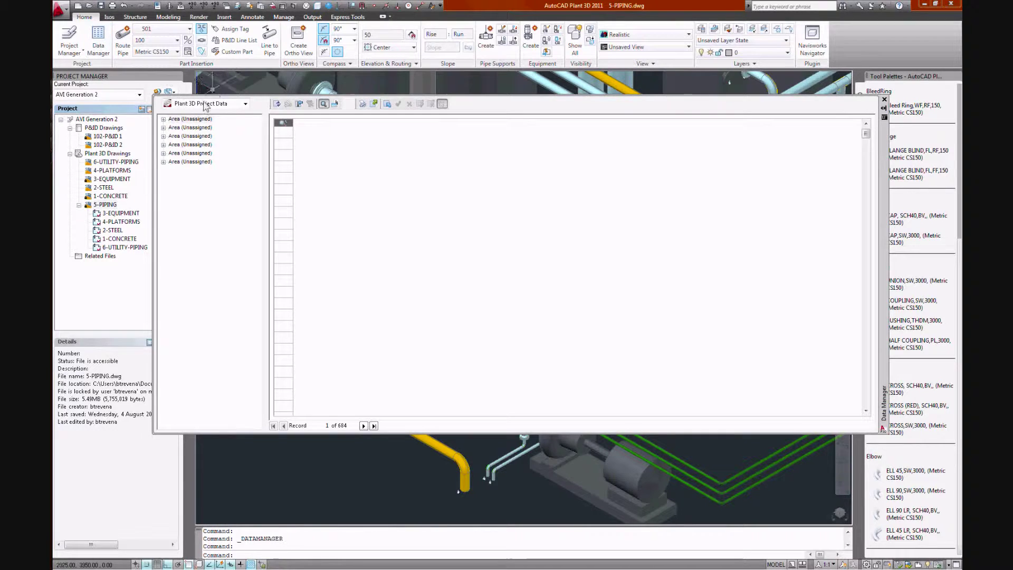
pyautogui.click(163, 127)
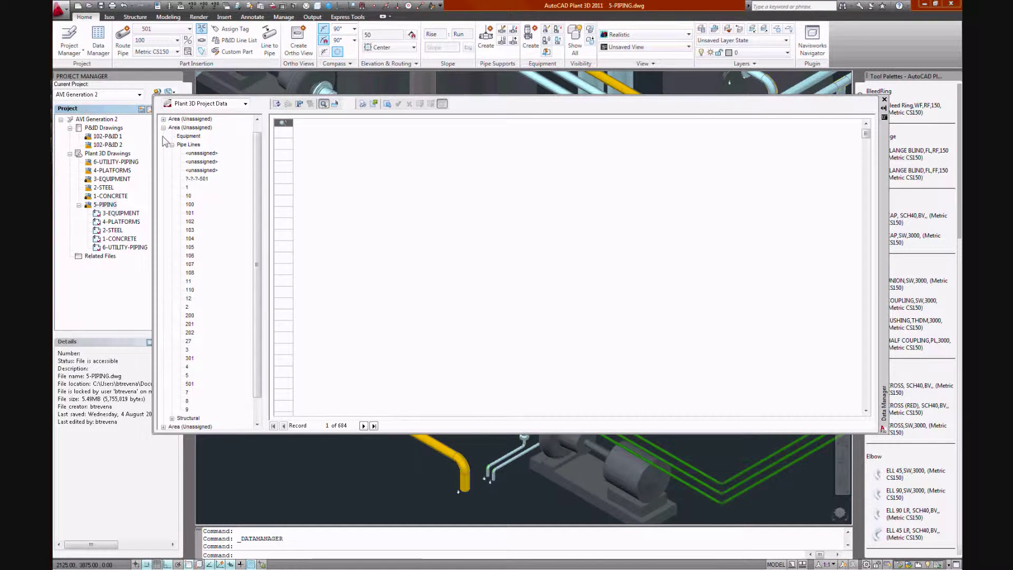
pyautogui.click(885, 99)
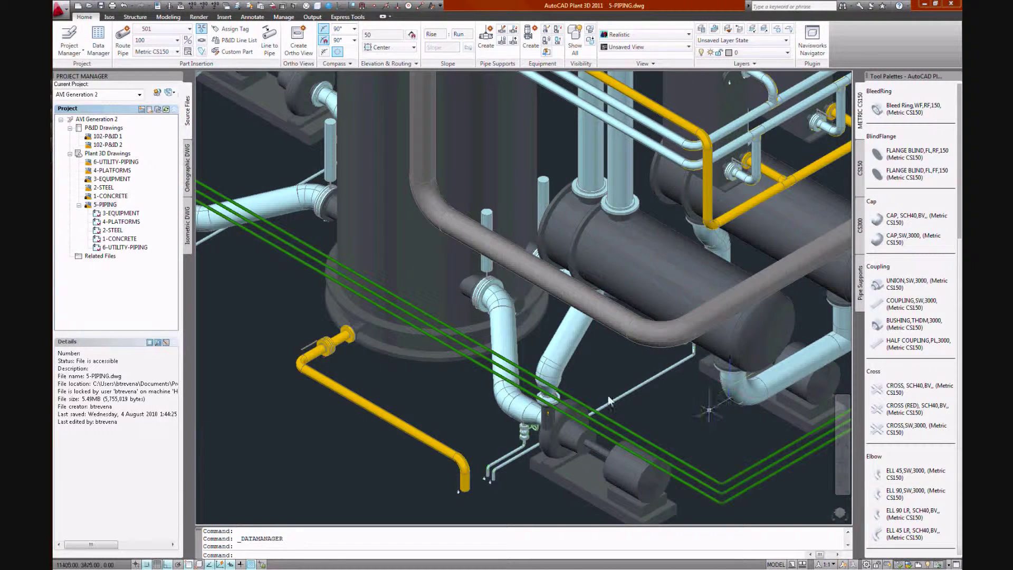
# Step: Set the 5-PIPING drawing's Drawing Area to PIPING in its properties
pyautogui.rightClick(108, 205)
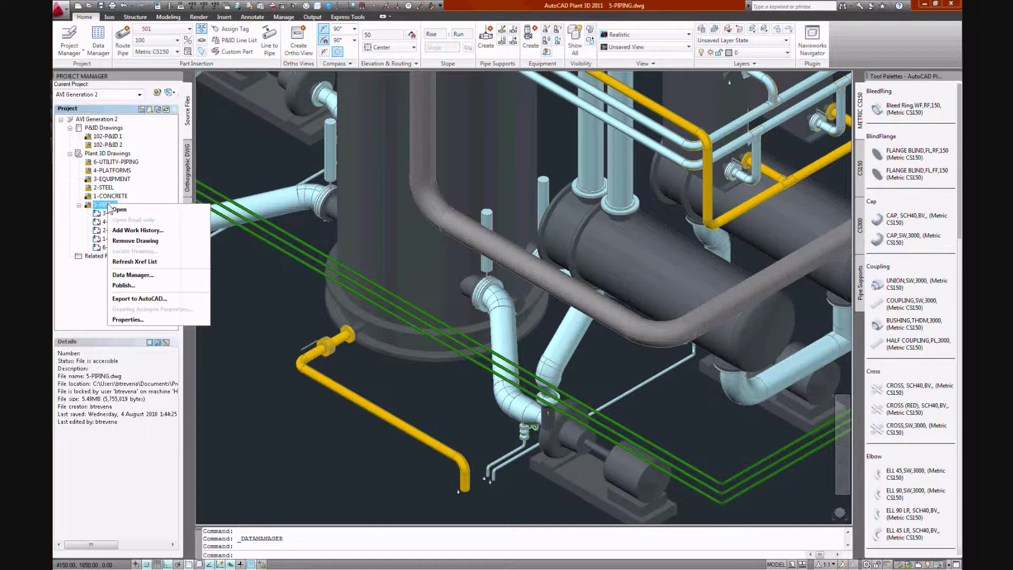
pyautogui.click(134, 321)
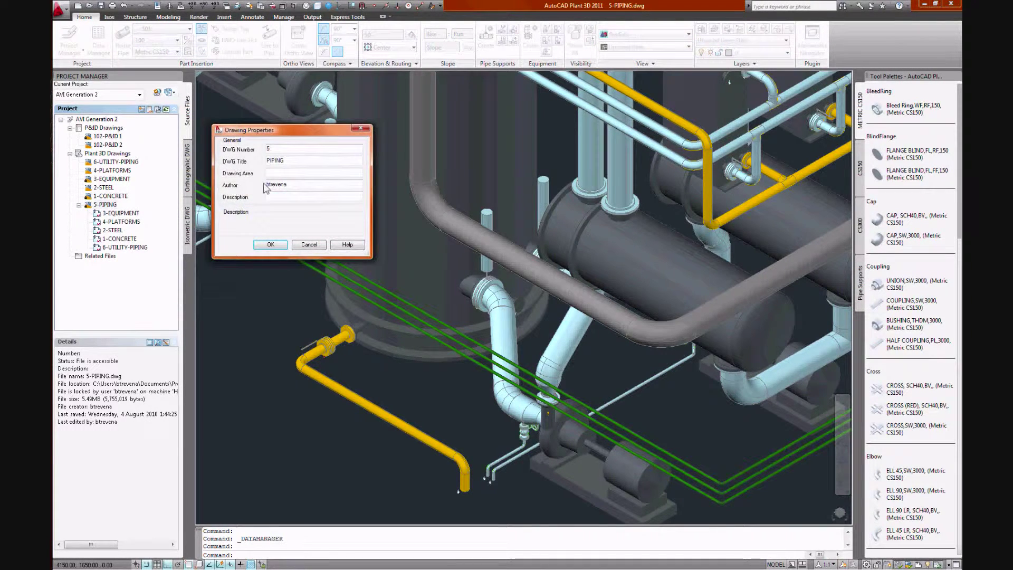
pyautogui.click(274, 175)
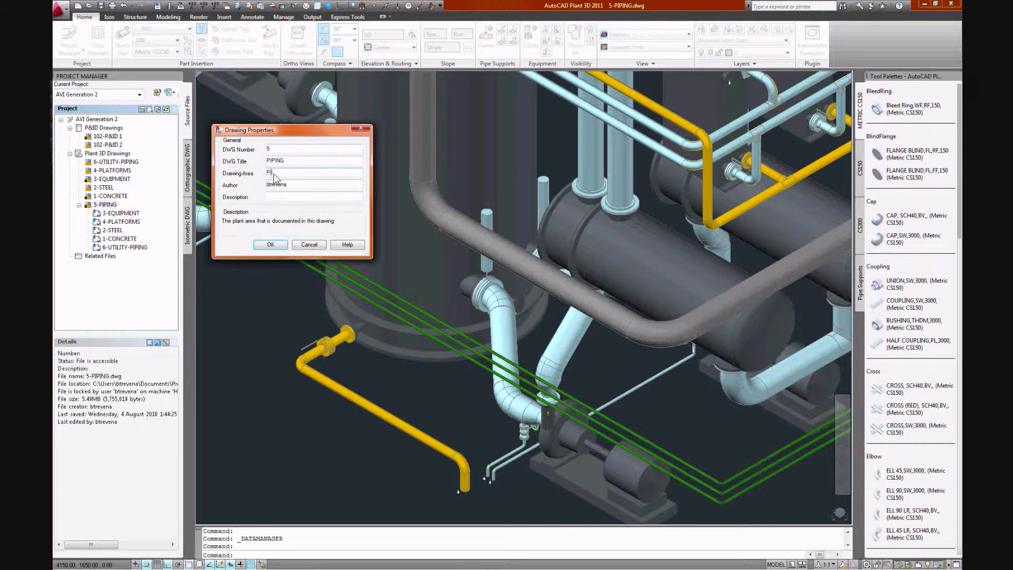
pyautogui.click(270, 245)
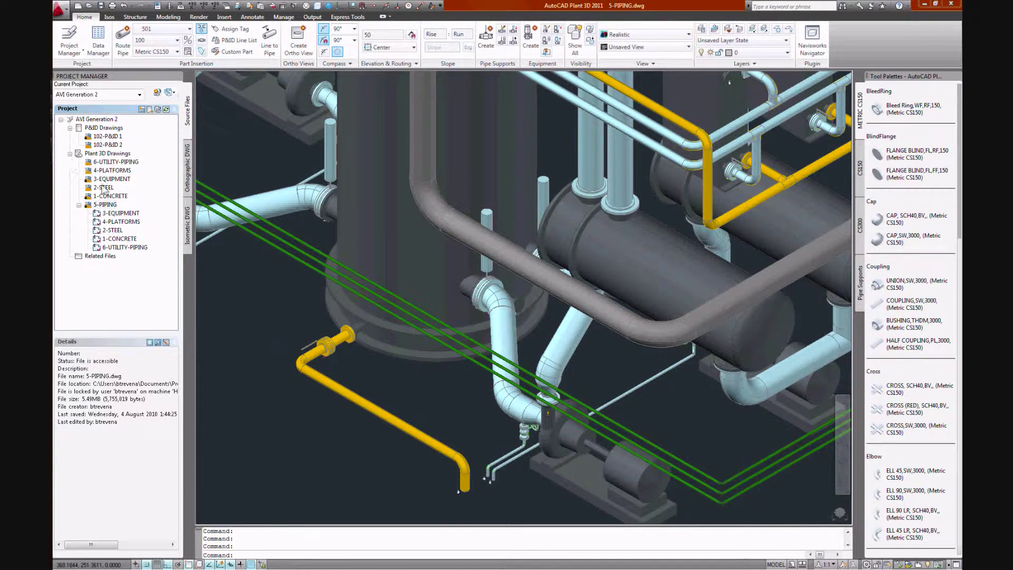
# Step: Set the 2-STEEL drawing's Drawing Area to STEEL
pyautogui.click(104, 187)
pyautogui.rightClick(105, 187)
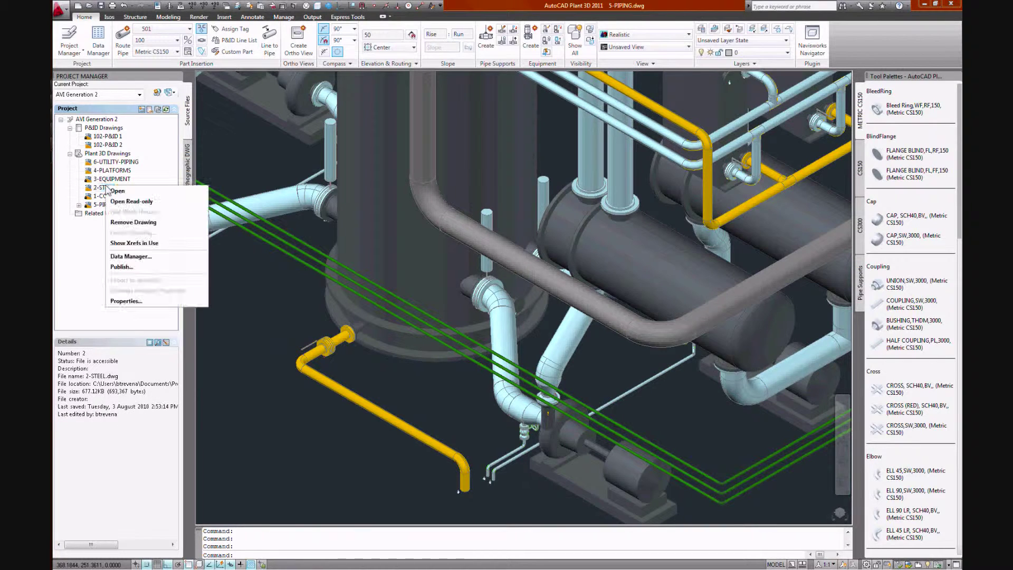
pyautogui.click(123, 301)
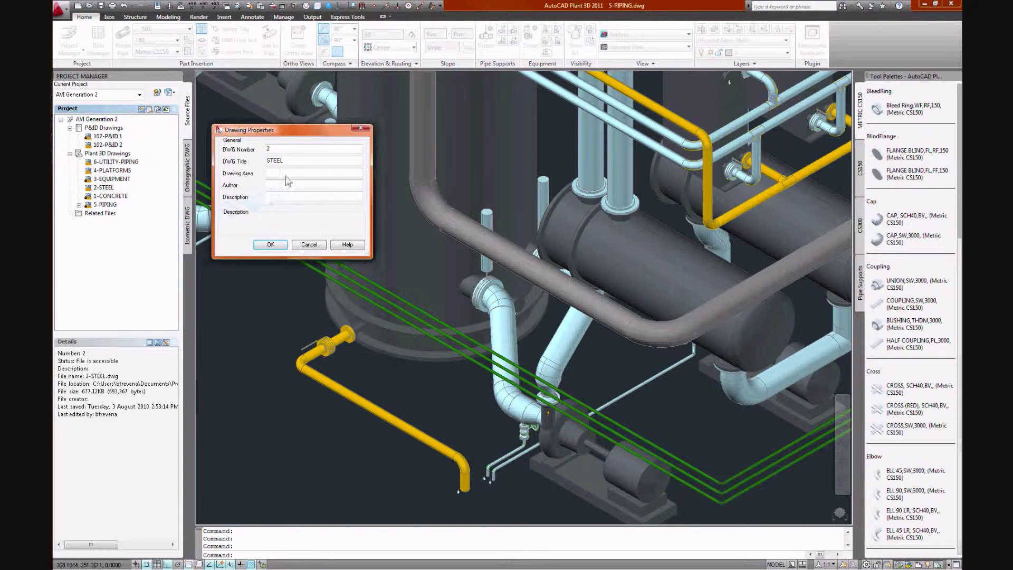
pyautogui.click(288, 174)
pyautogui.write('STE')
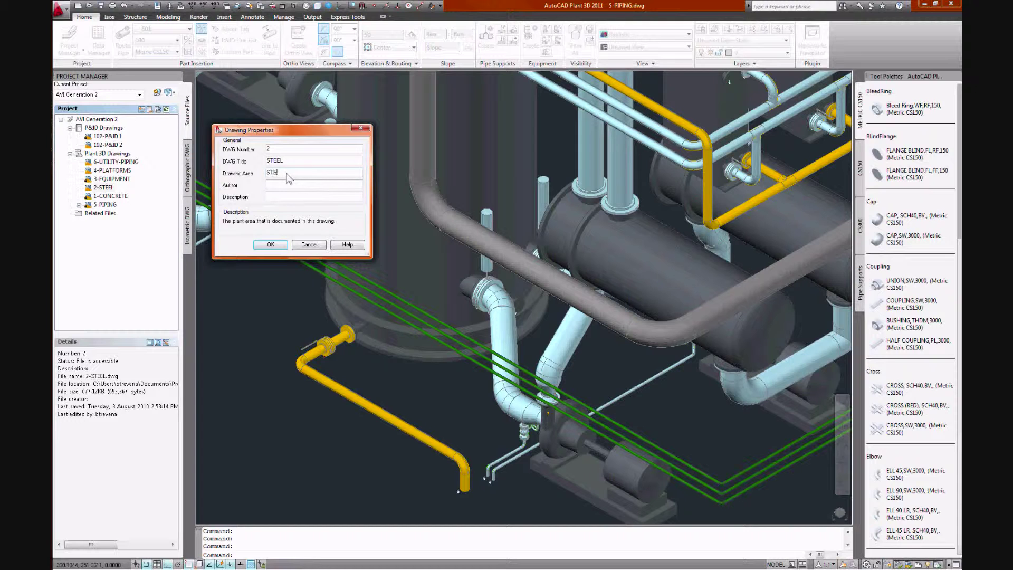
pyautogui.write('EL')
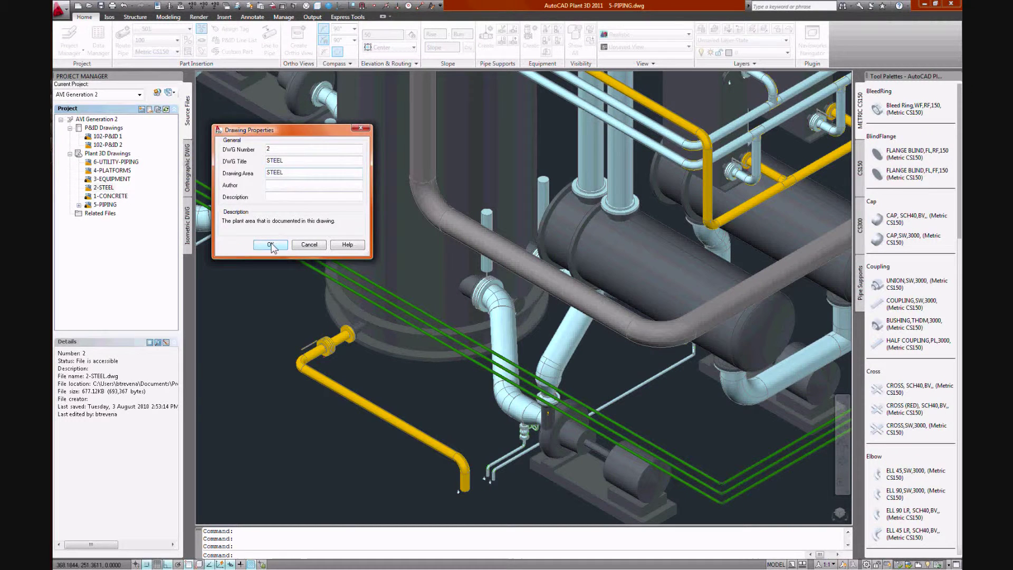
pyautogui.click(271, 245)
# Step: Set the 3-EQUIPMENT drawing's Drawing Area to EQUIPMENT
pyautogui.click(117, 180)
pyautogui.rightClick(117, 179)
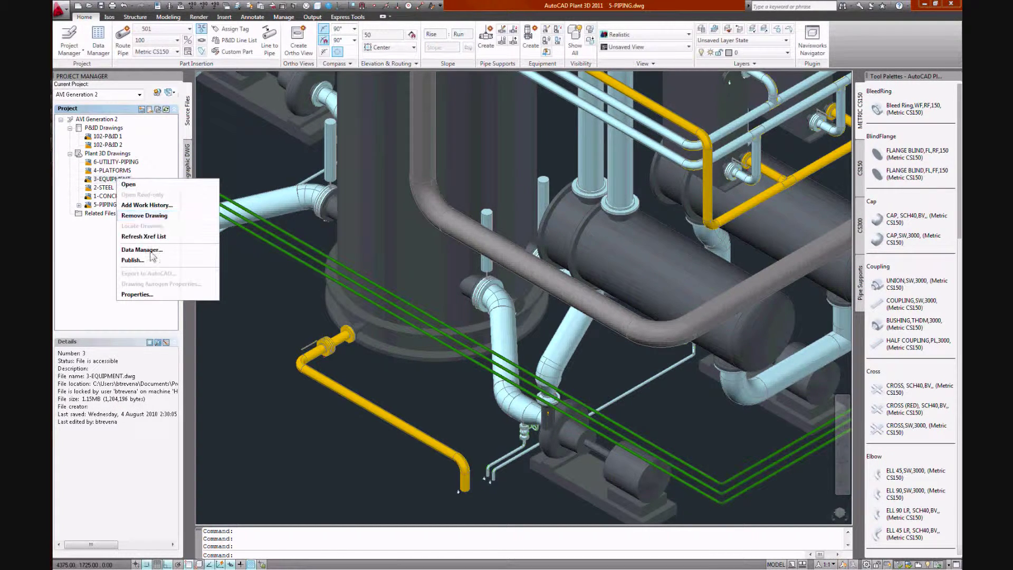
pyautogui.click(137, 294)
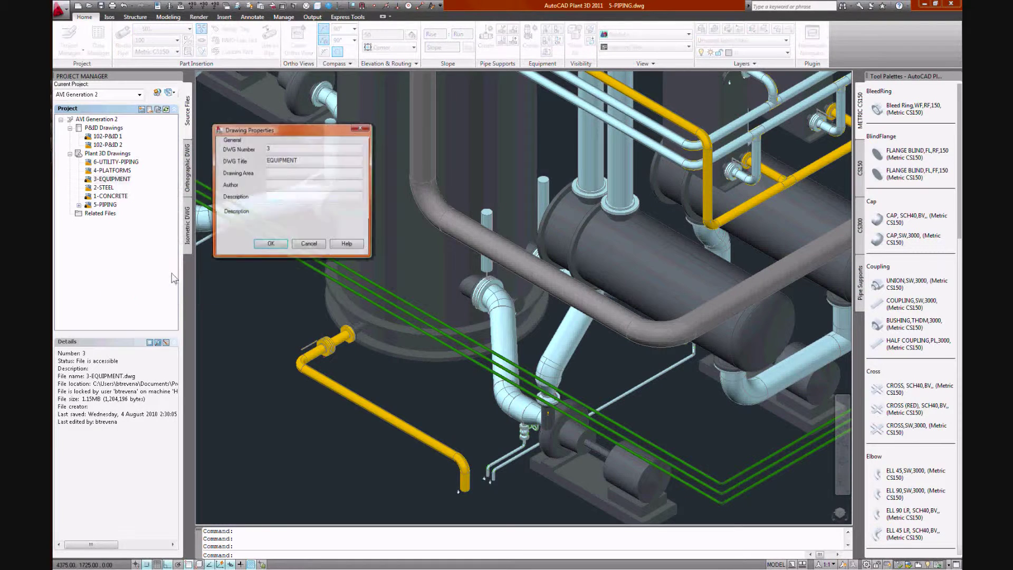
pyautogui.click(279, 174)
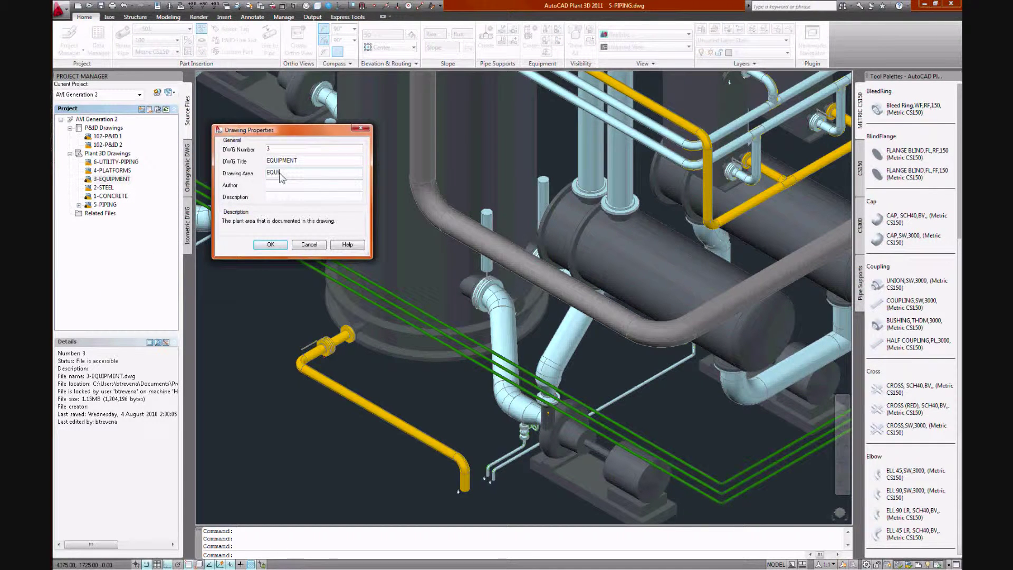
pyautogui.write('EQUIPMENT')
pyautogui.click(270, 244)
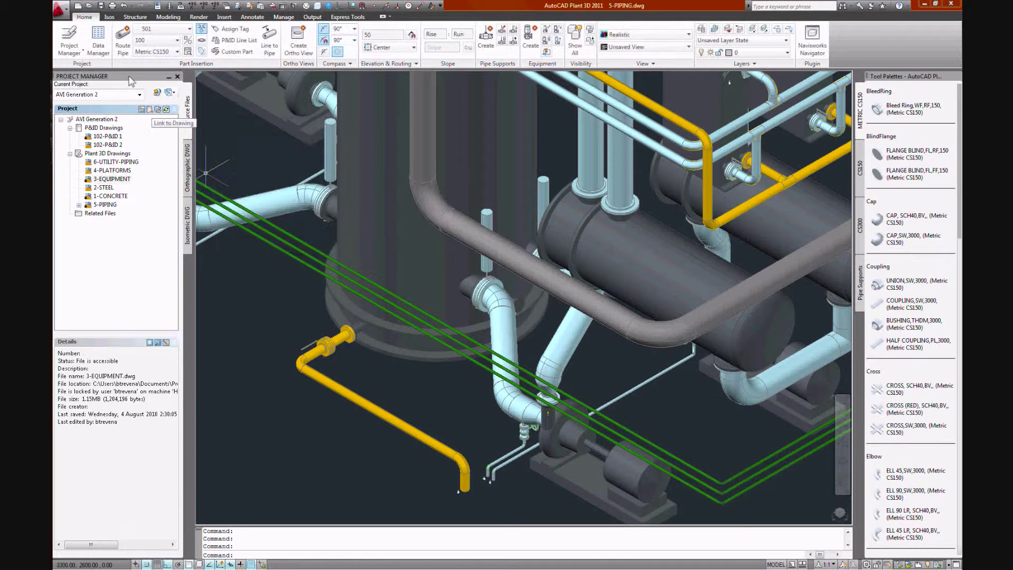
# Step: In Data Manager, expand PIPING > Pipe Lines and show the 23 component records of line 27
pyautogui.click(100, 46)
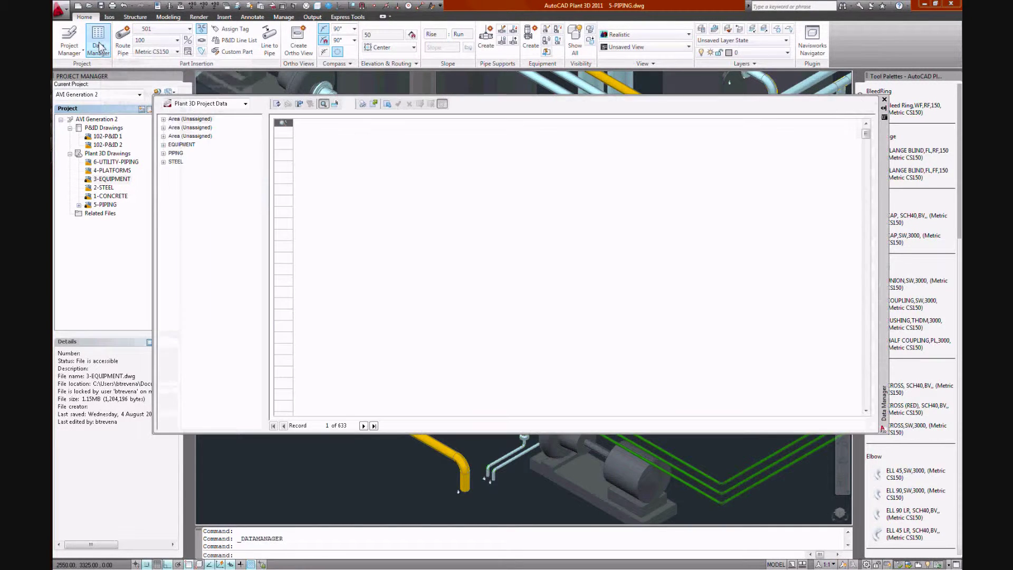
pyautogui.click(164, 154)
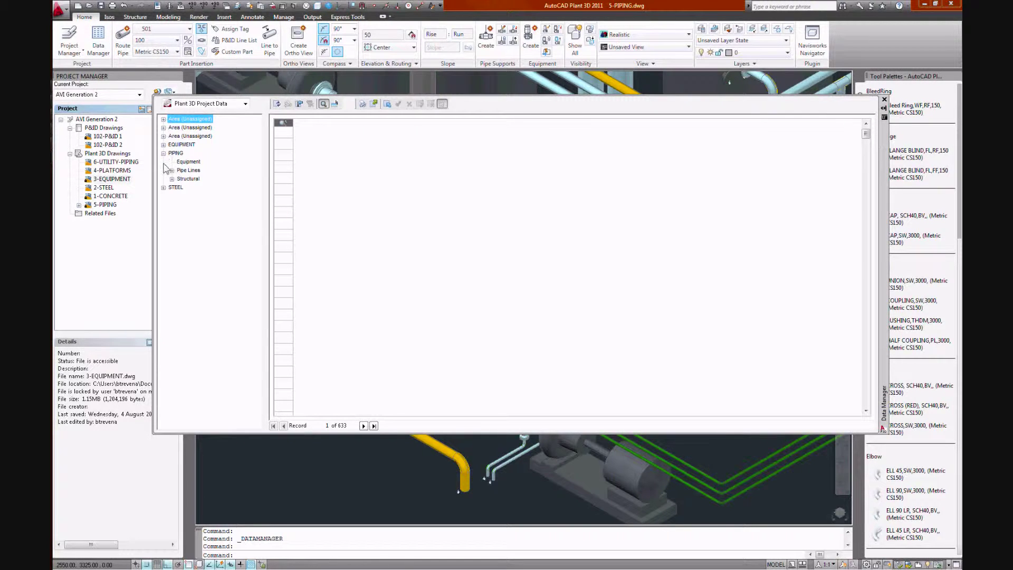
pyautogui.click(171, 170)
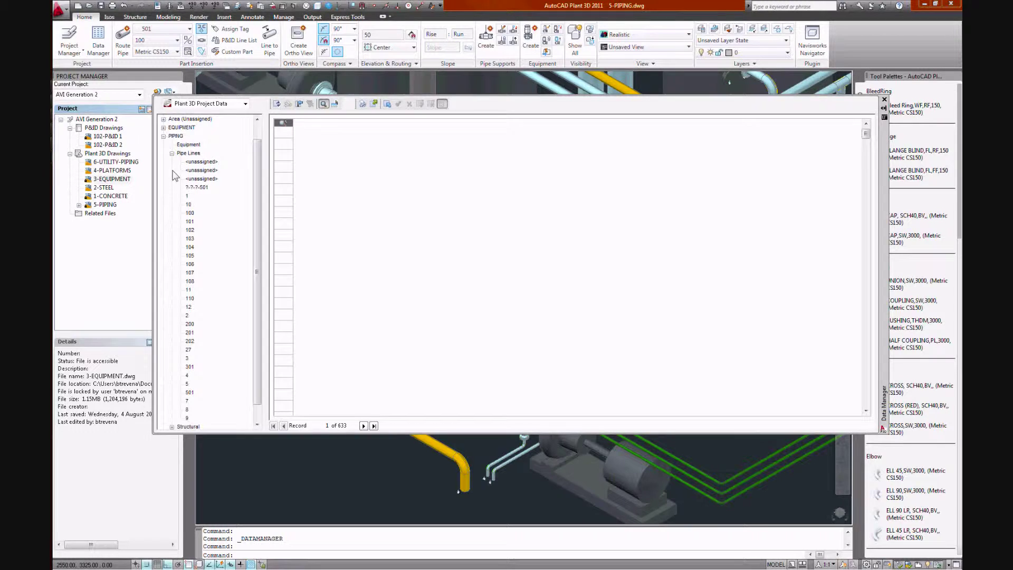
pyautogui.moveTo(258, 237); pyautogui.dragTo(259, 252)
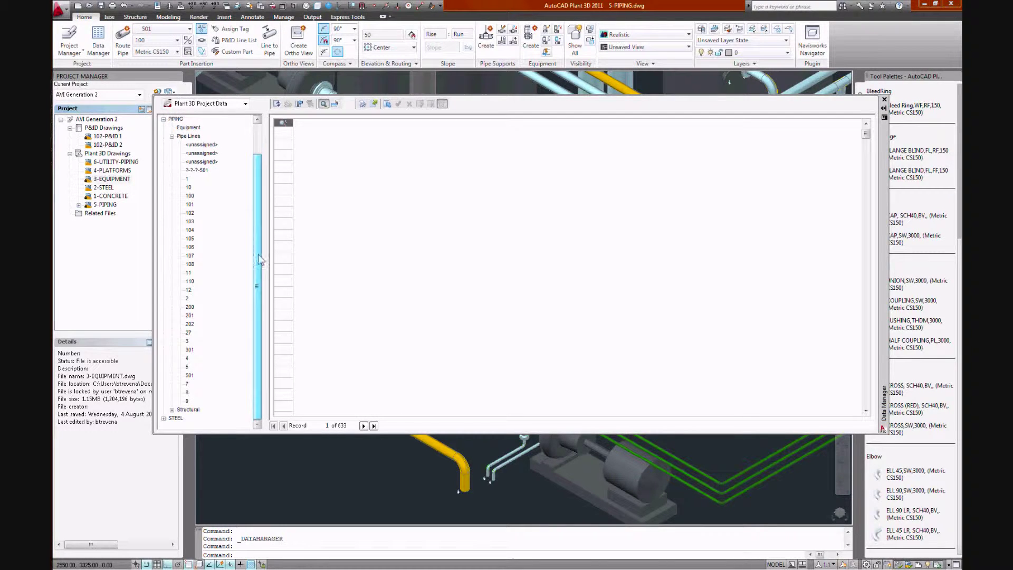
pyautogui.click(187, 333)
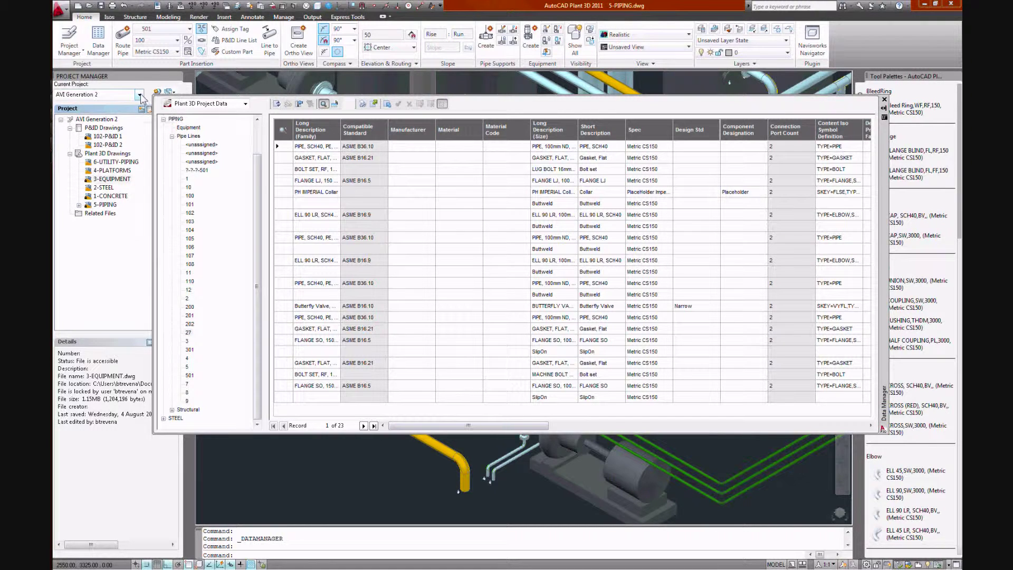
pyautogui.click(245, 104)
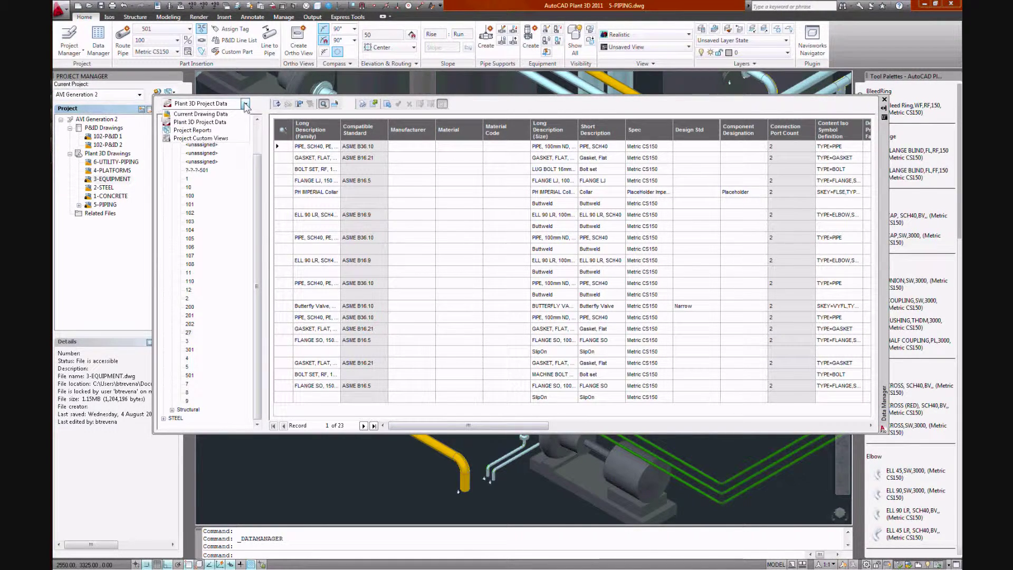
# Step: Review the Line List, Equipment List and Valve List project reports
pyautogui.click(210, 130)
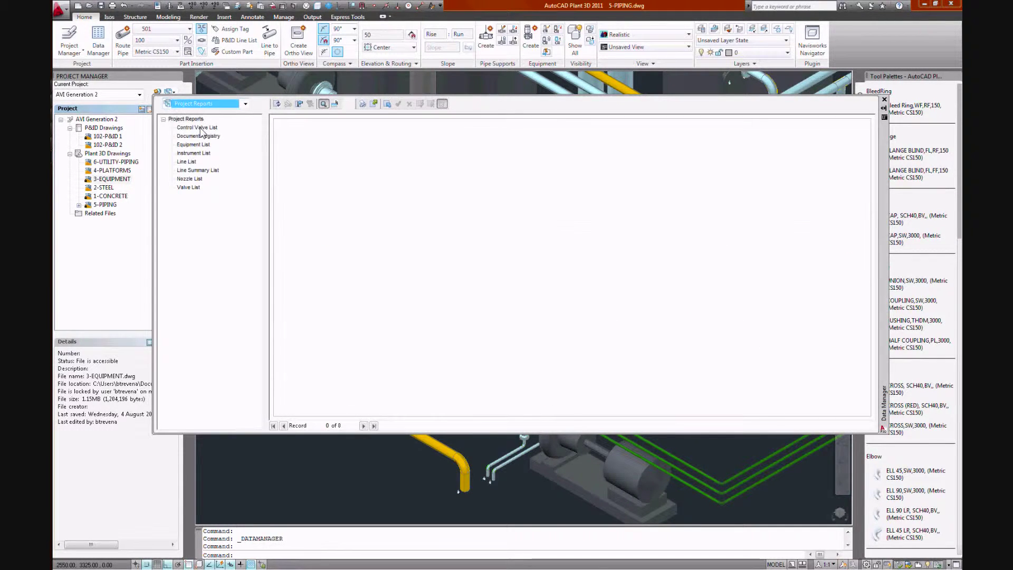
pyautogui.click(188, 162)
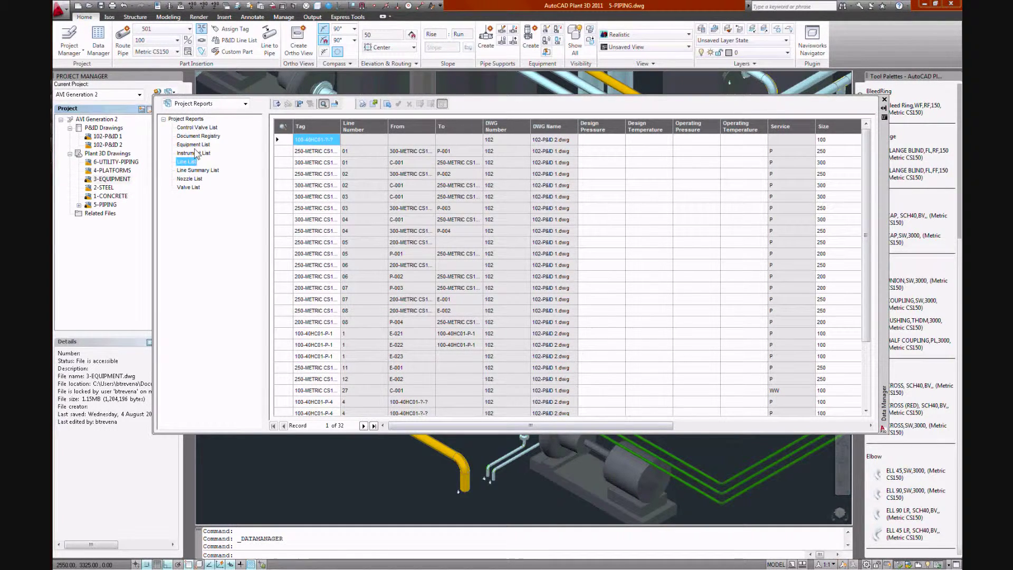
pyautogui.click(196, 145)
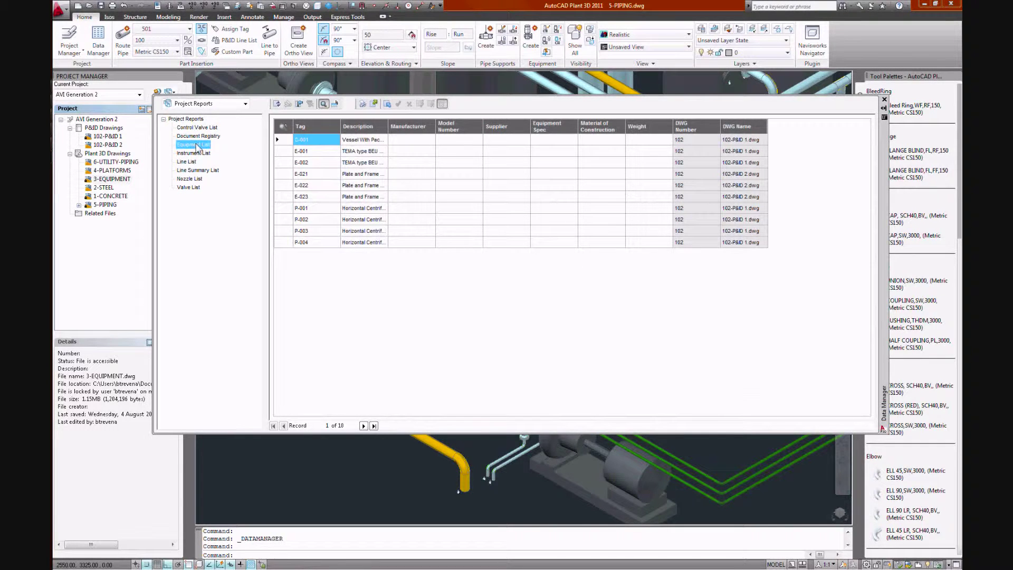
pyautogui.click(189, 188)
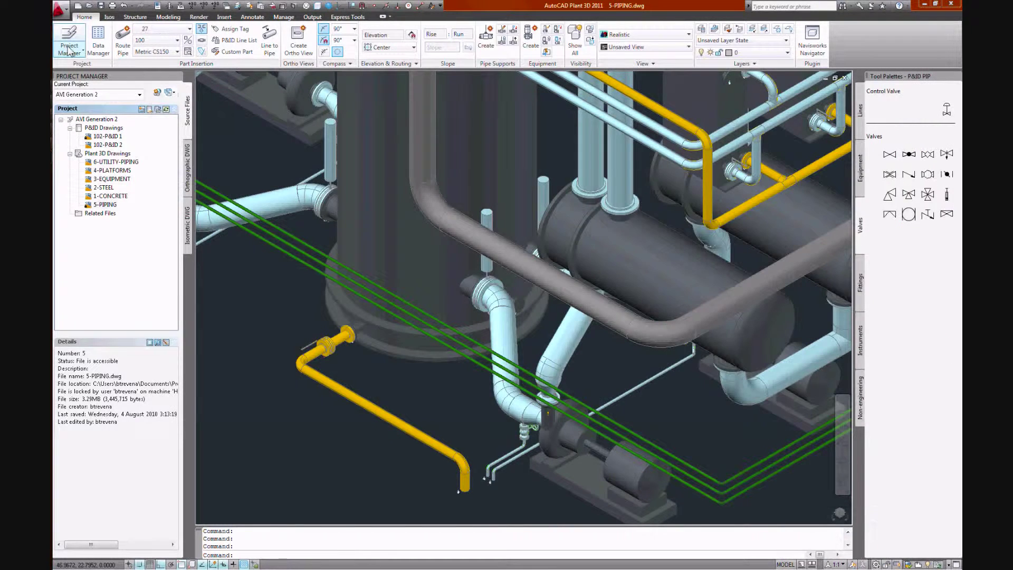
# Step: Launch Project Setup from the Project Manager menu
pyautogui.click(69, 51)
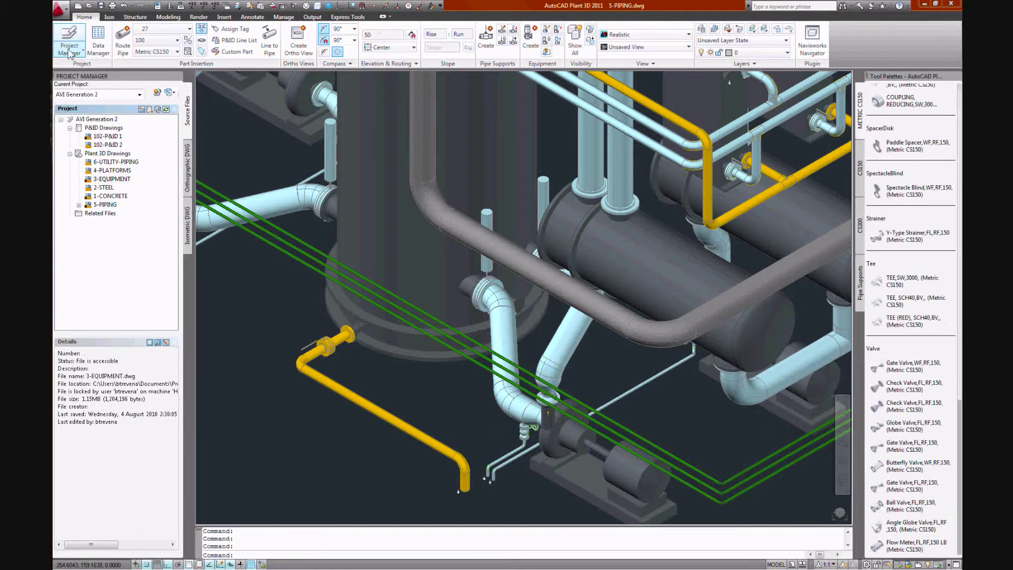
pyautogui.click(68, 50)
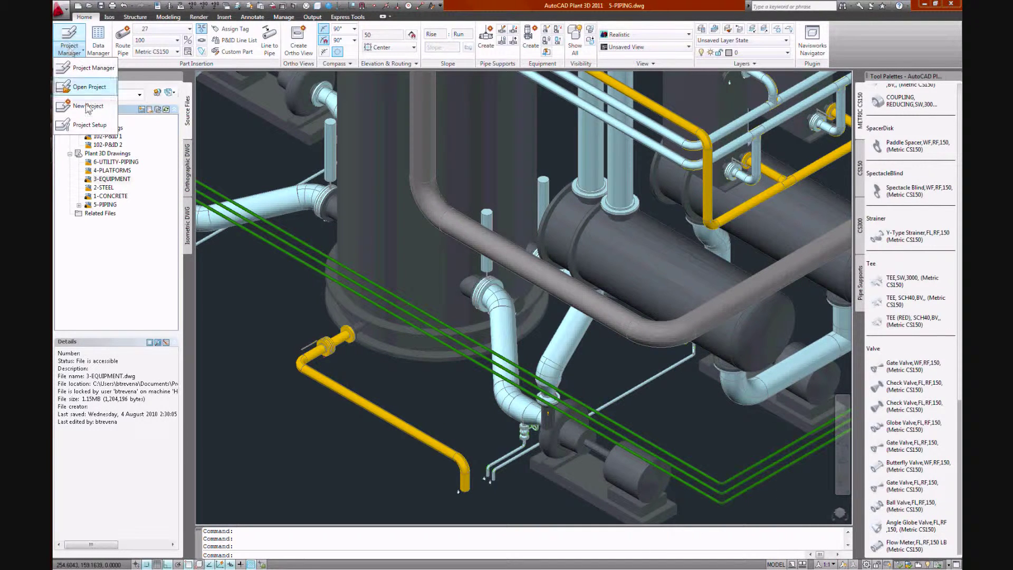
pyautogui.click(88, 128)
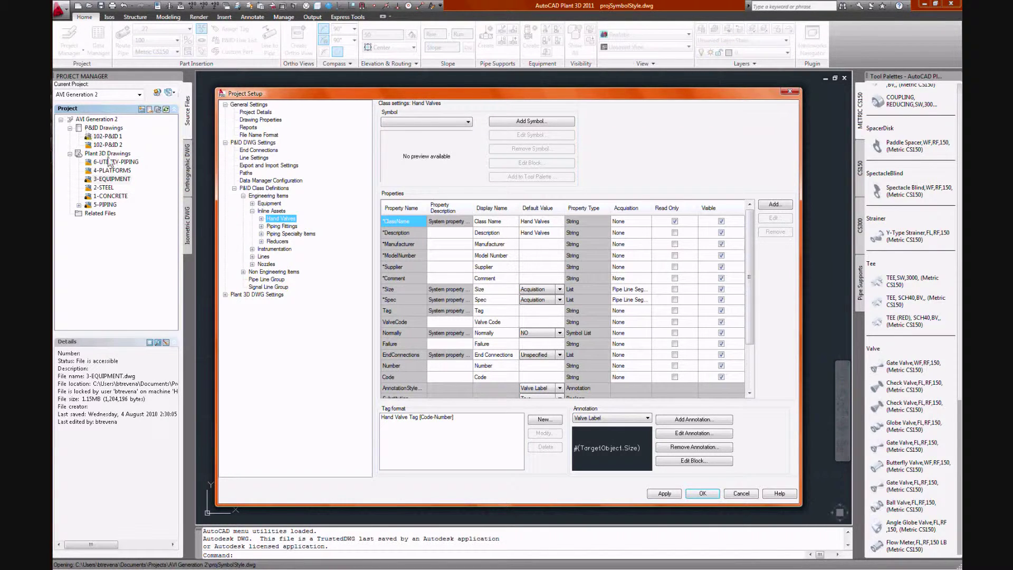
# Step: Give Hand Valves a Procured selection-list property using the Procurement (No/Yes) list, default No
pyautogui.click(269, 203)
pyautogui.click(775, 204)
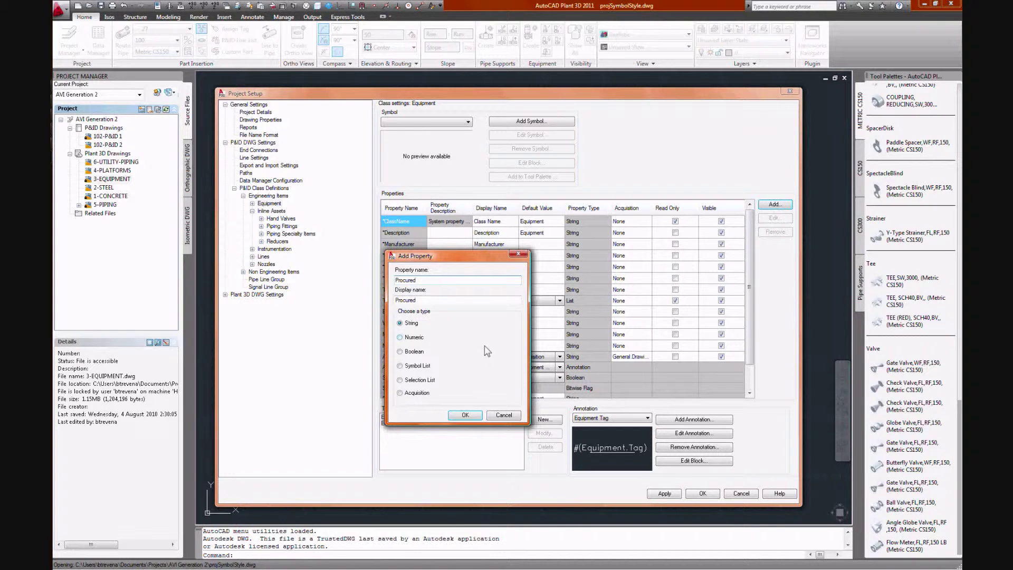
pyautogui.click(403, 367)
pyautogui.click(400, 380)
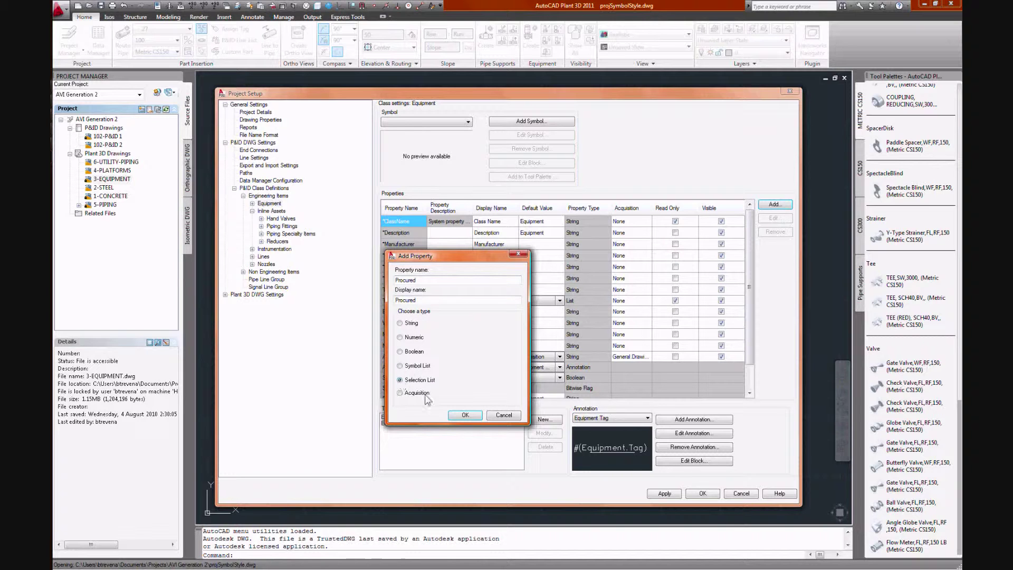
pyautogui.click(465, 415)
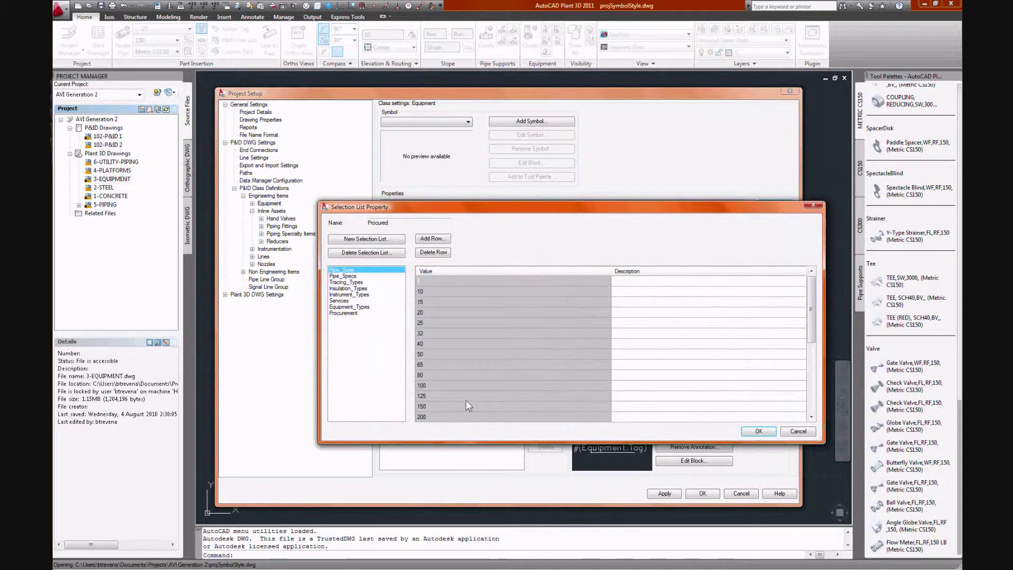
pyautogui.click(344, 314)
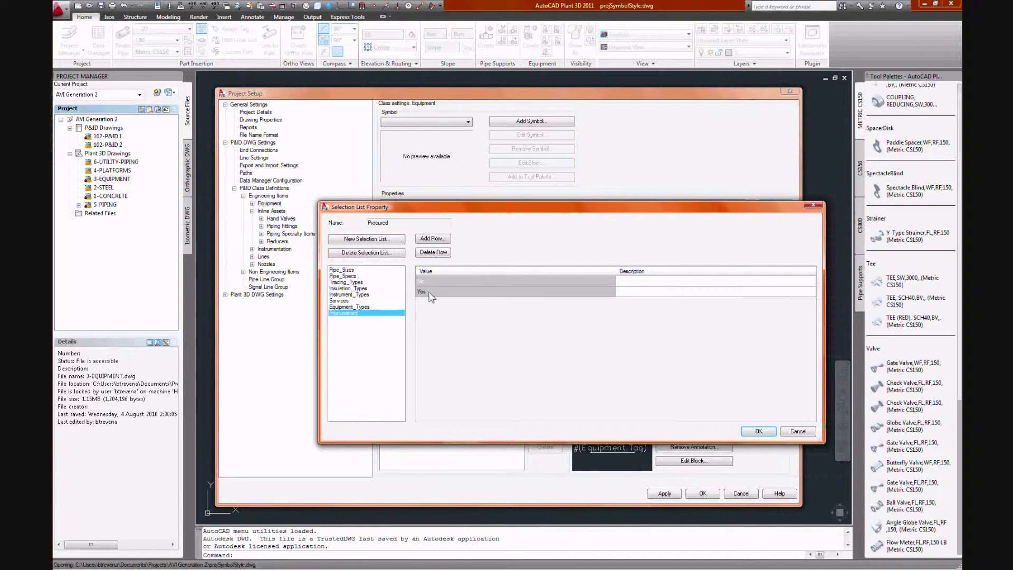
pyautogui.write('Ye')
pyautogui.click(759, 431)
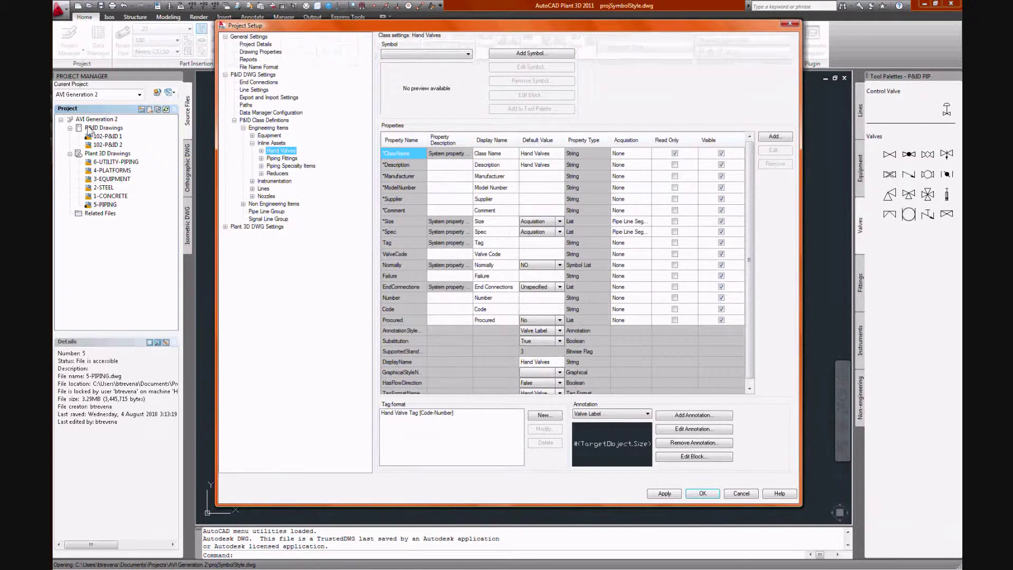
# Step: Add the Hand Valves Procured field to the Valve List report
pyautogui.click(252, 61)
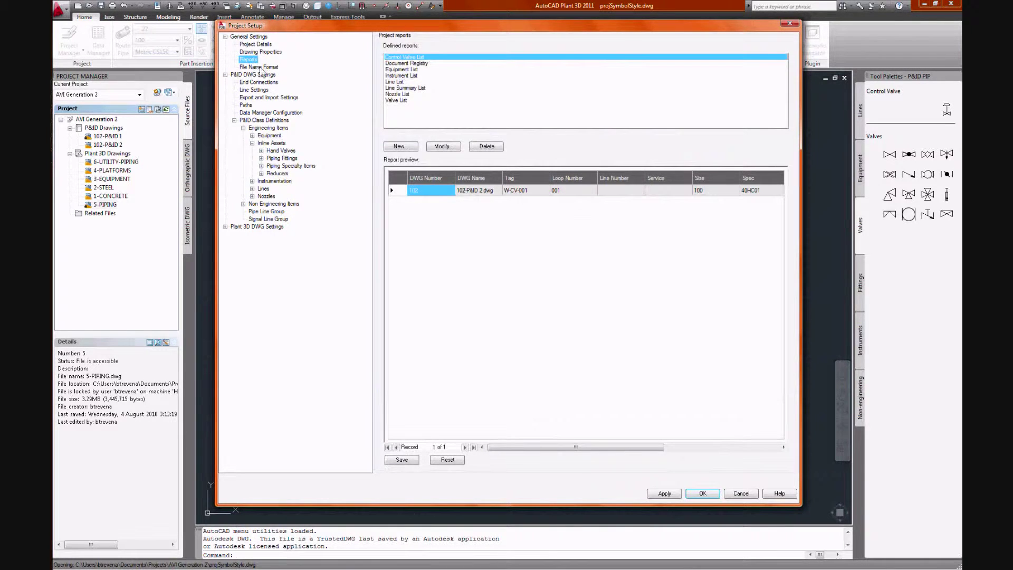
pyautogui.click(400, 101)
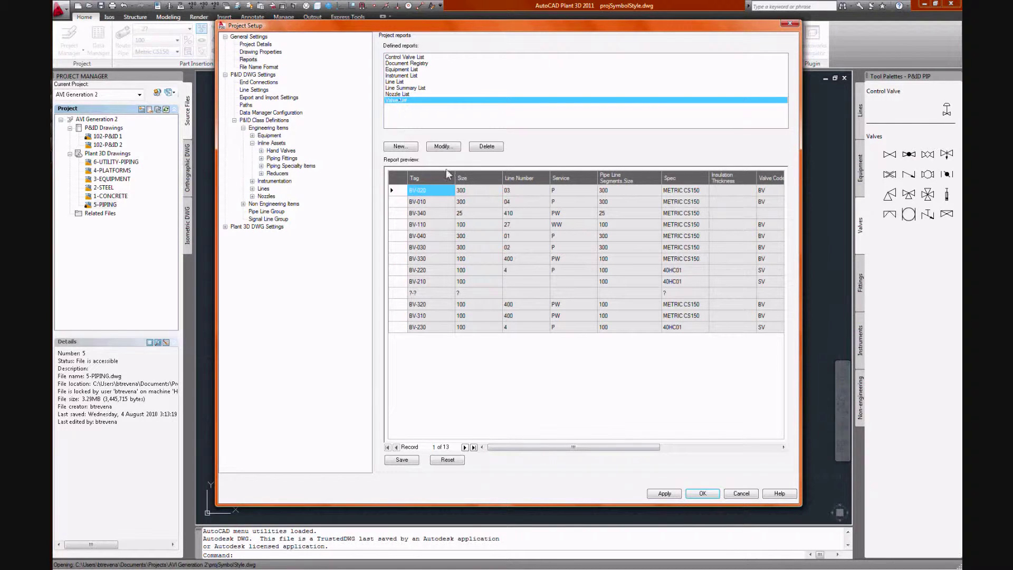
pyautogui.moveTo(598, 448); pyautogui.dragTo(730, 447)
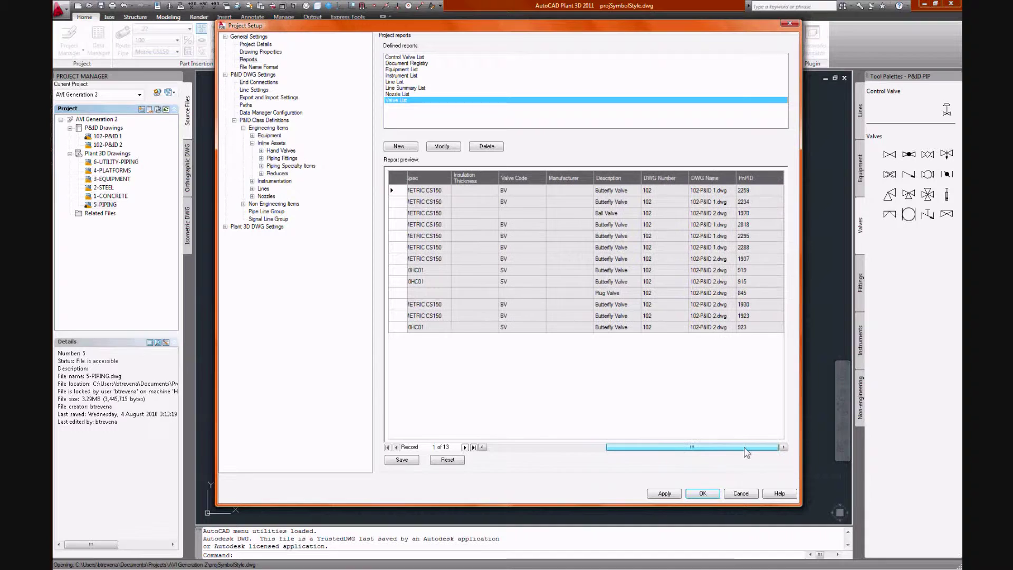
pyautogui.click(442, 147)
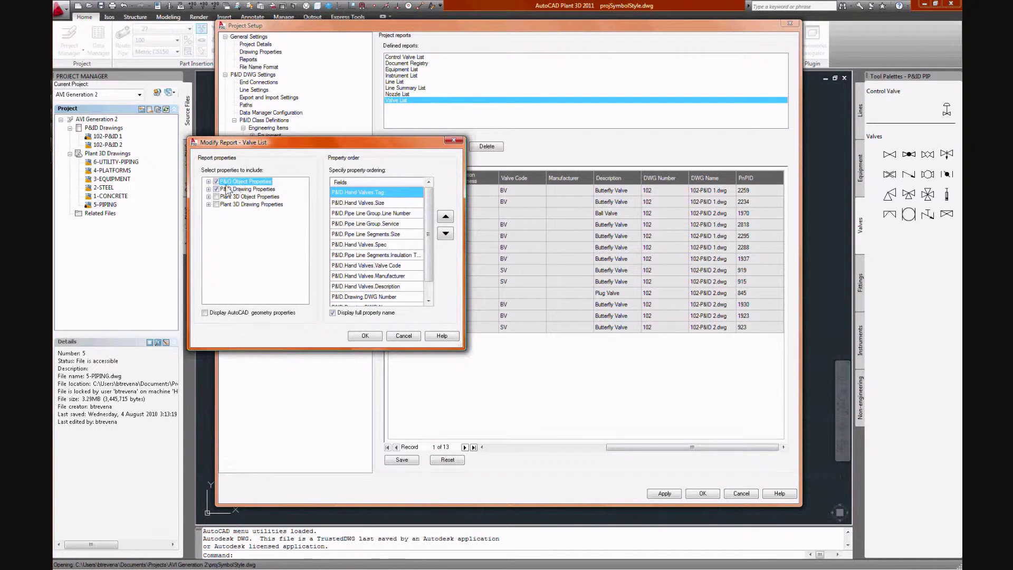
pyautogui.click(209, 182)
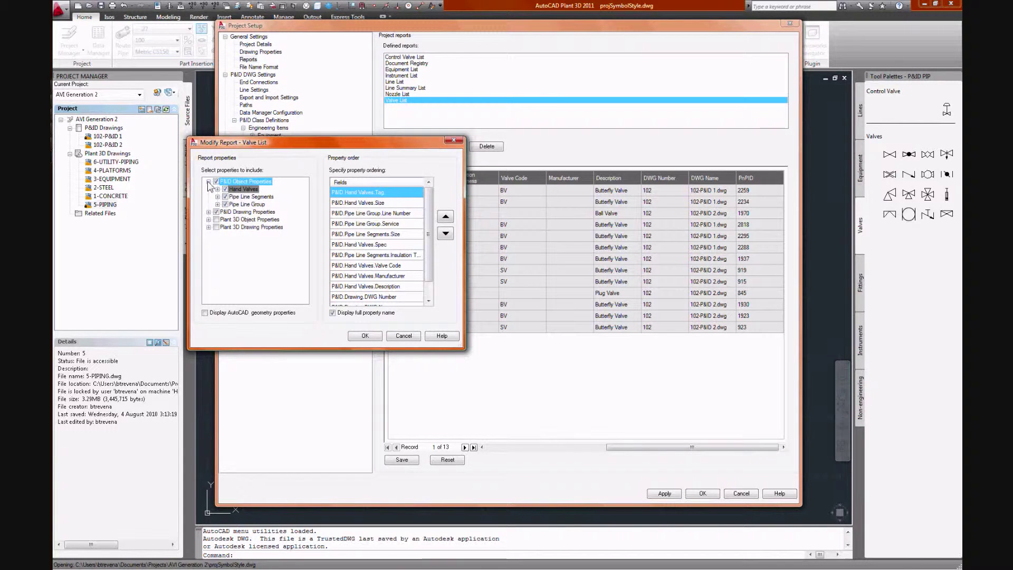
pyautogui.click(217, 189)
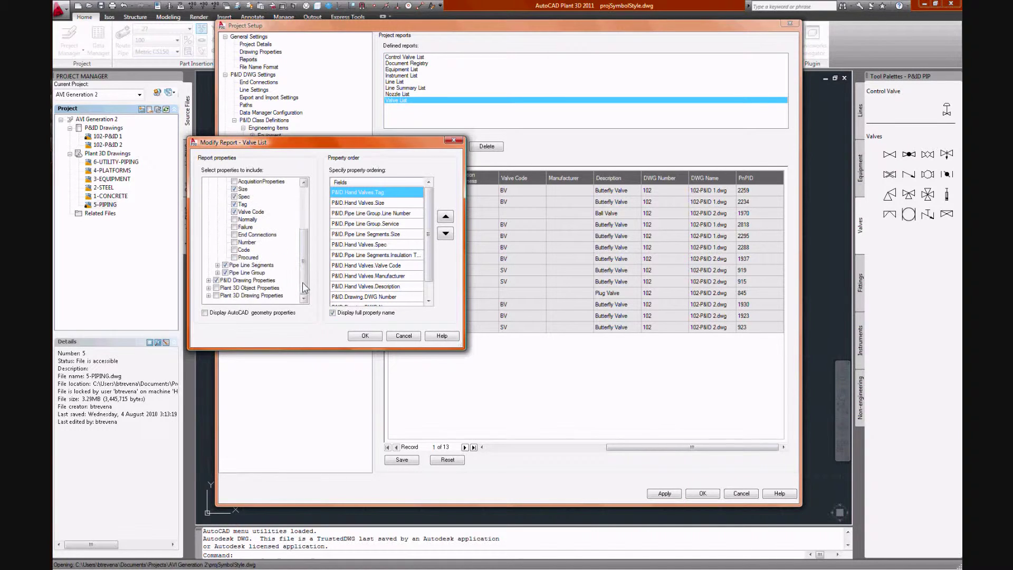
pyautogui.click(234, 257)
# Step: Move the Procured column up to just before Description and apply the report changes
pyautogui.moveTo(429, 266); pyautogui.dragTo(432, 296)
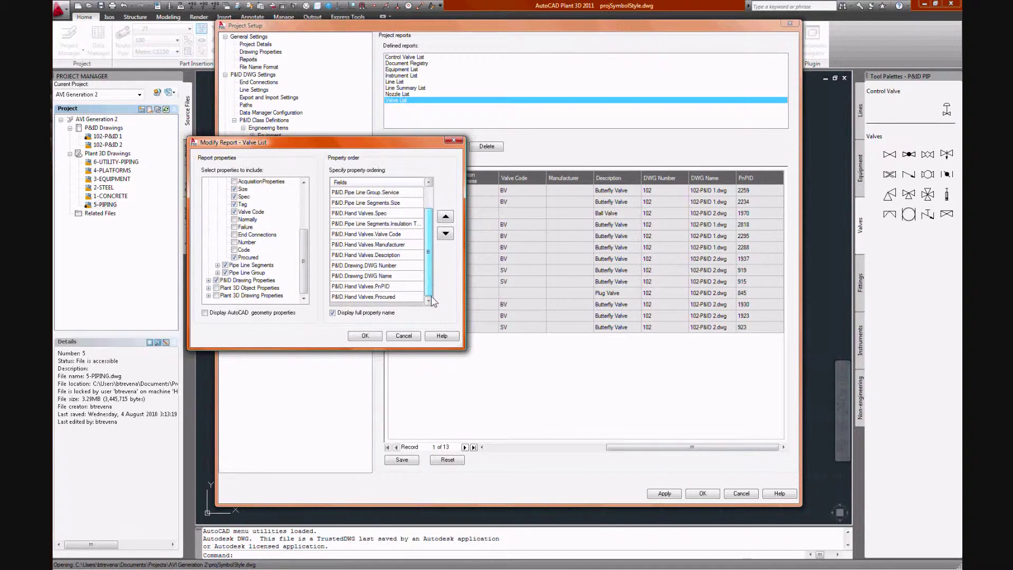
pyautogui.click(388, 298)
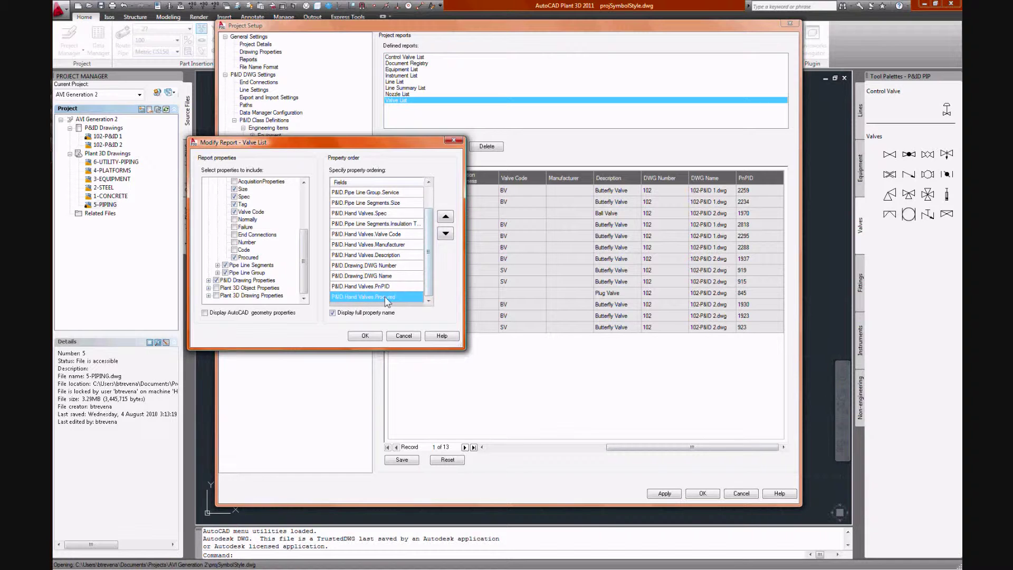
pyautogui.click(445, 217)
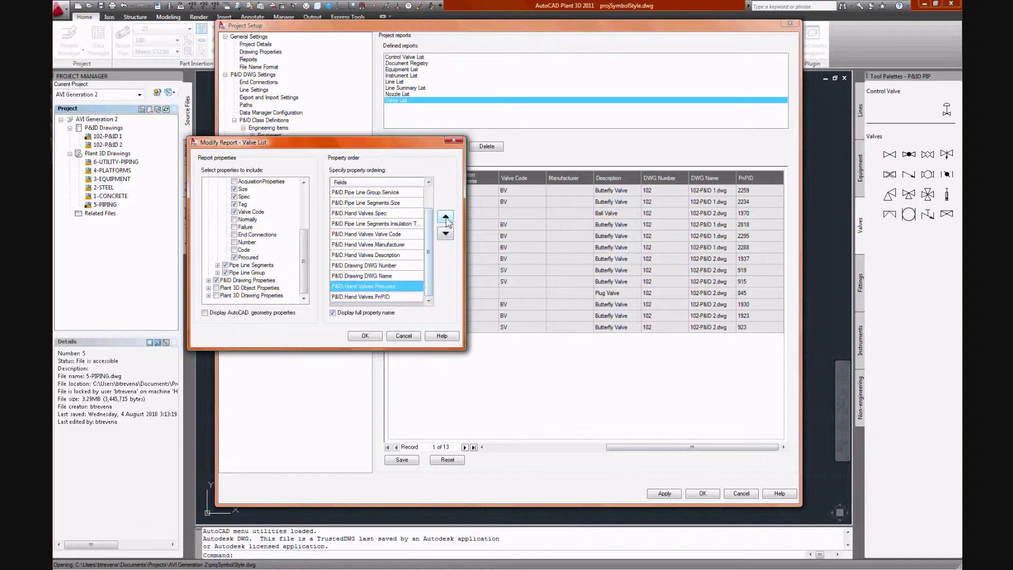
pyautogui.click(445, 218)
pyautogui.click(446, 217)
pyautogui.click(446, 218)
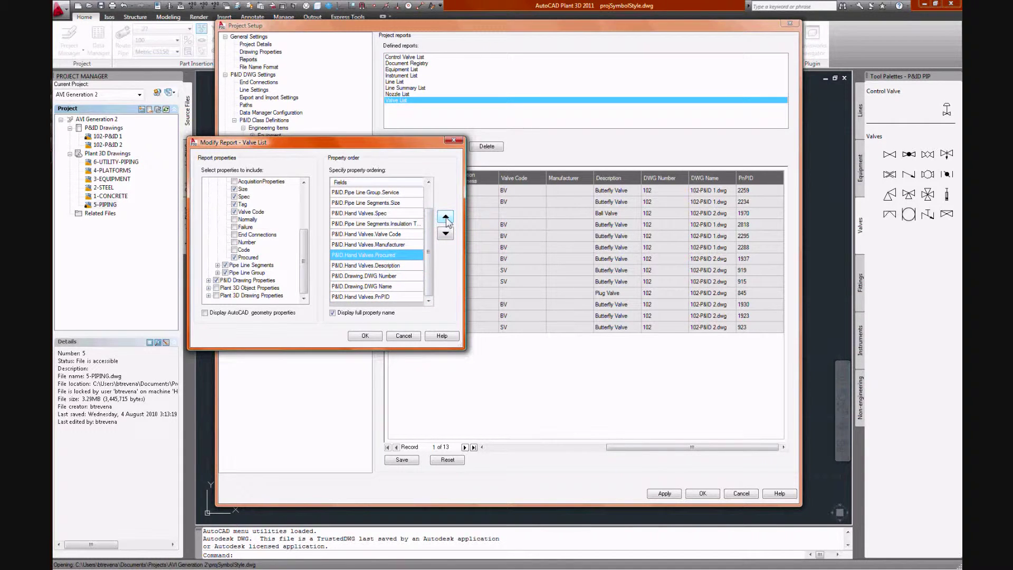
pyautogui.click(366, 336)
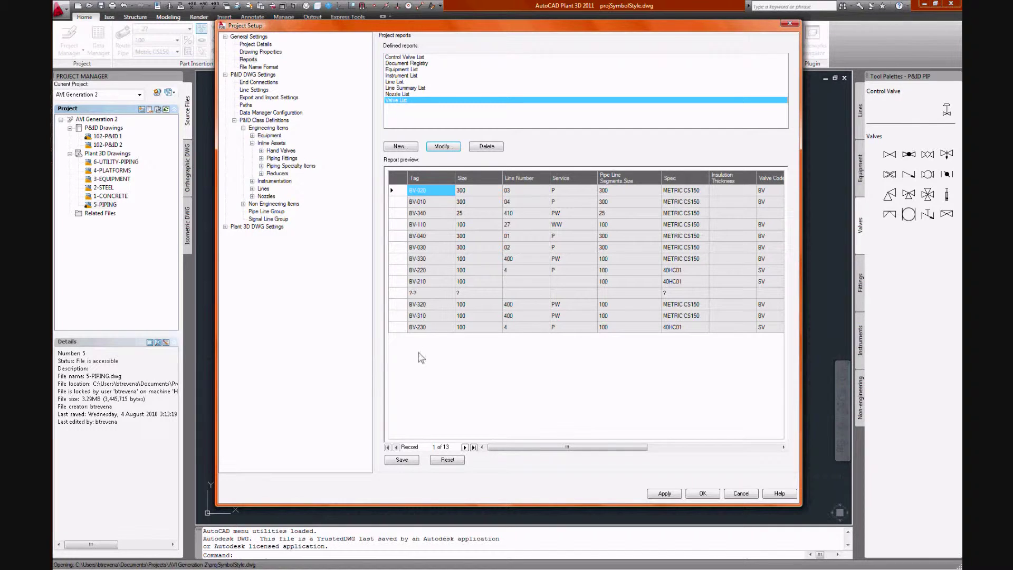
# Step: Close Project Setup, keeping the report changes
pyautogui.click(783, 447)
pyautogui.click(783, 447)
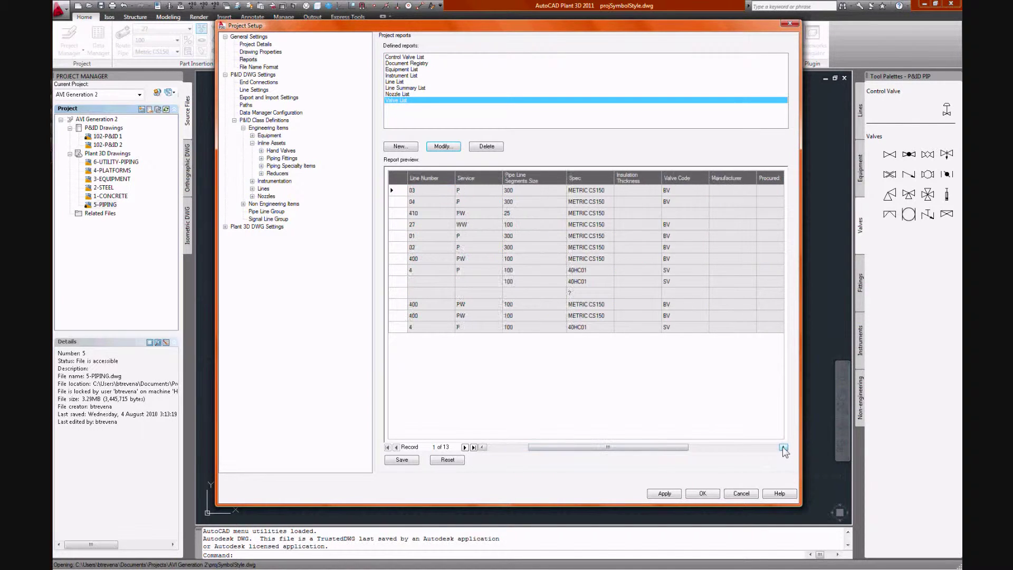
pyautogui.click(783, 447)
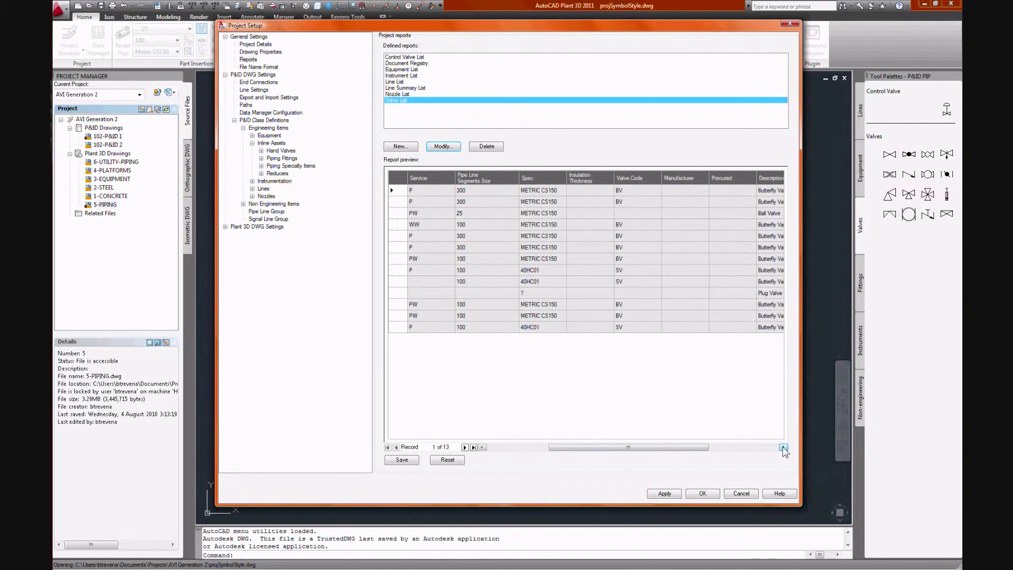
pyautogui.click(702, 494)
# Step: Open the 102-P&ID 1 drawing from the Project Manager
pyautogui.click(108, 137)
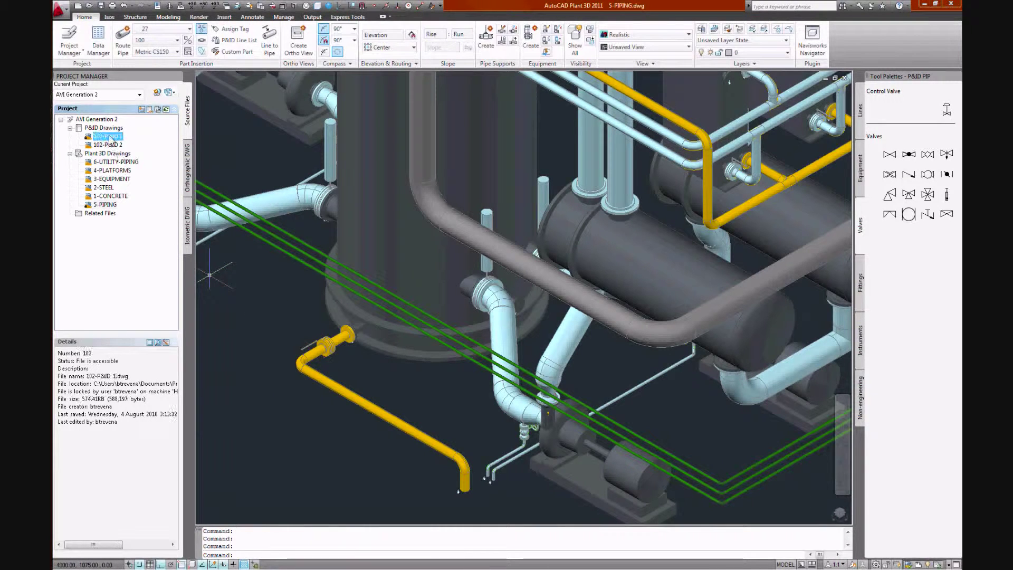
pyautogui.rightClick(109, 136)
pyautogui.click(120, 142)
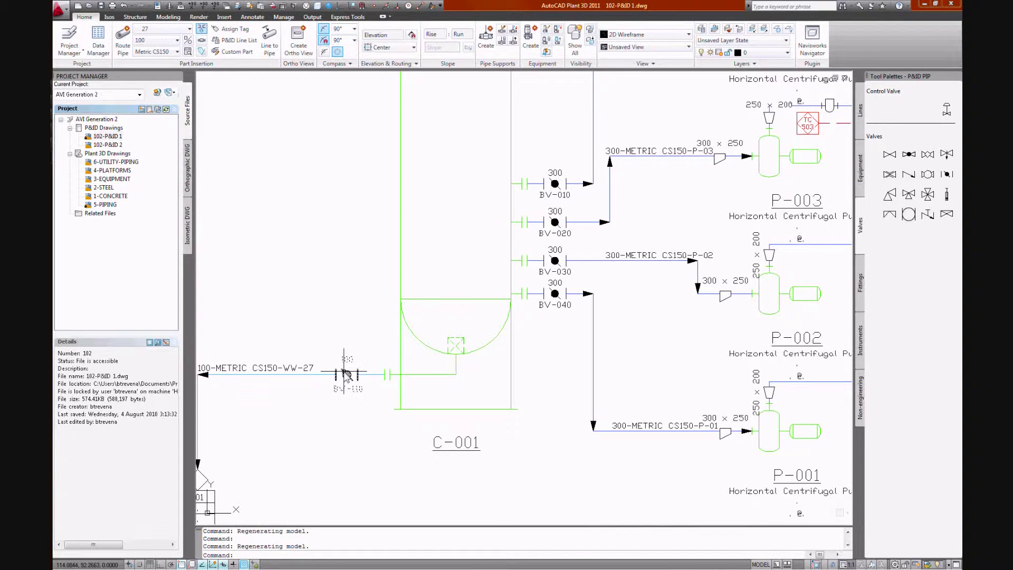
# Step: Set valve BV-110's Procured property to Yes and save the drawing
pyautogui.click(346, 373)
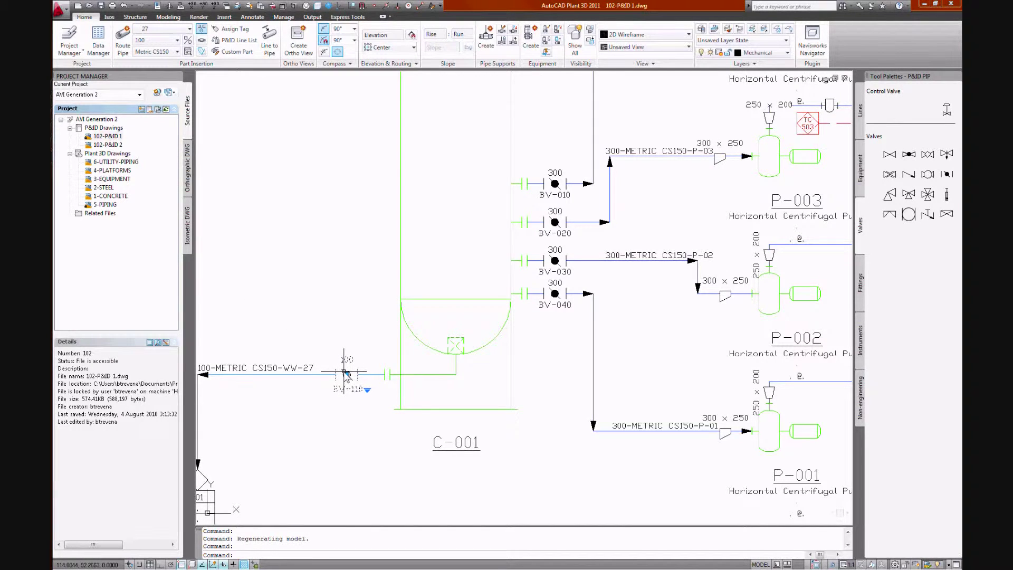
pyautogui.rightClick(347, 375)
pyautogui.click(373, 354)
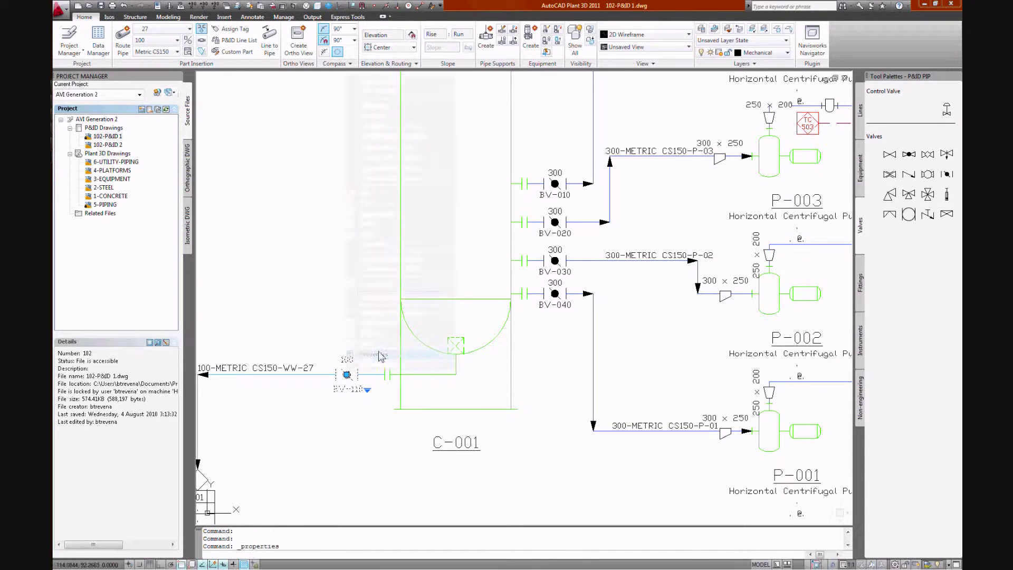
pyautogui.click(857, 438)
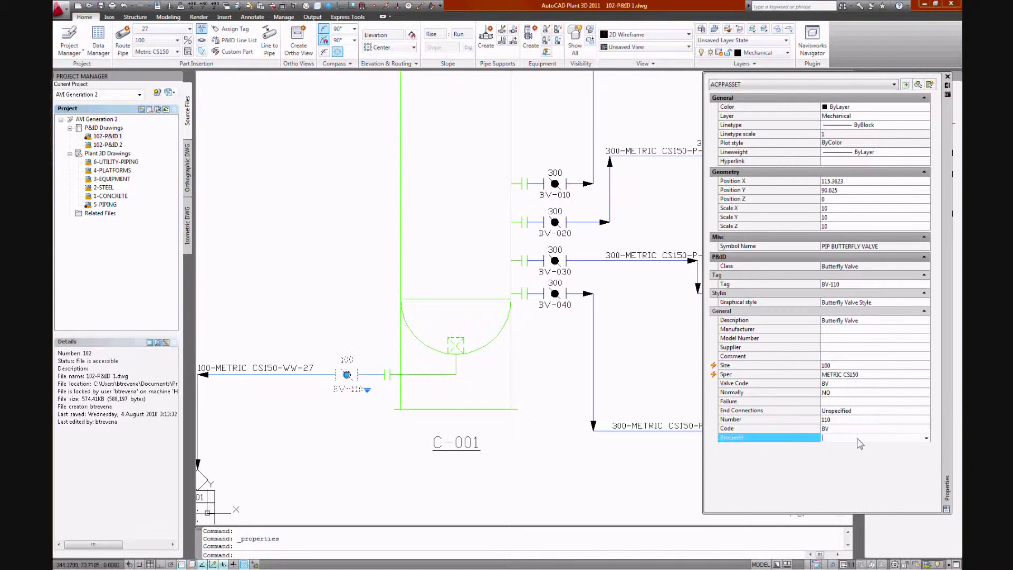
pyautogui.click(927, 438)
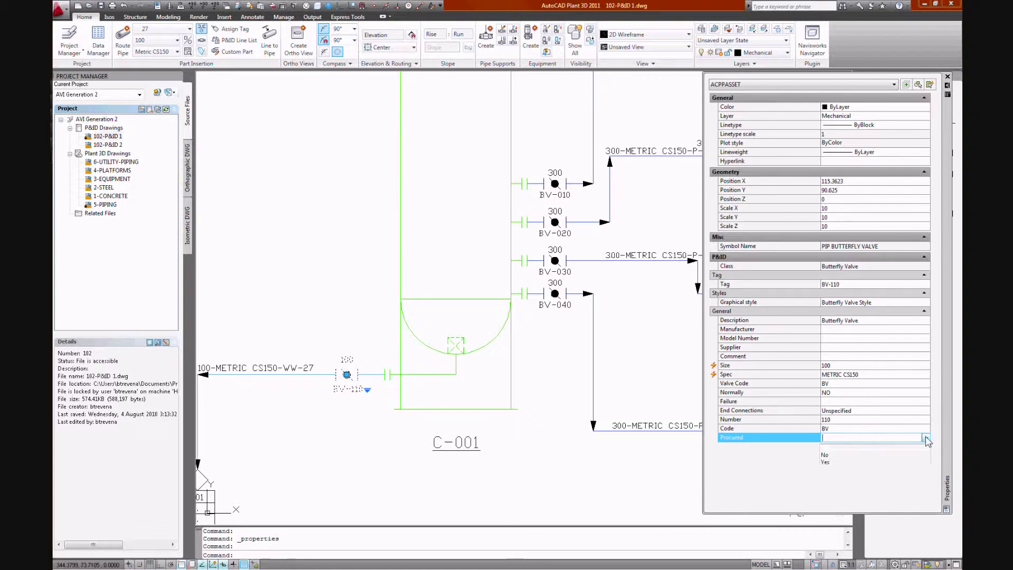
pyautogui.click(863, 457)
pyautogui.hotkey('ctrl', 's')
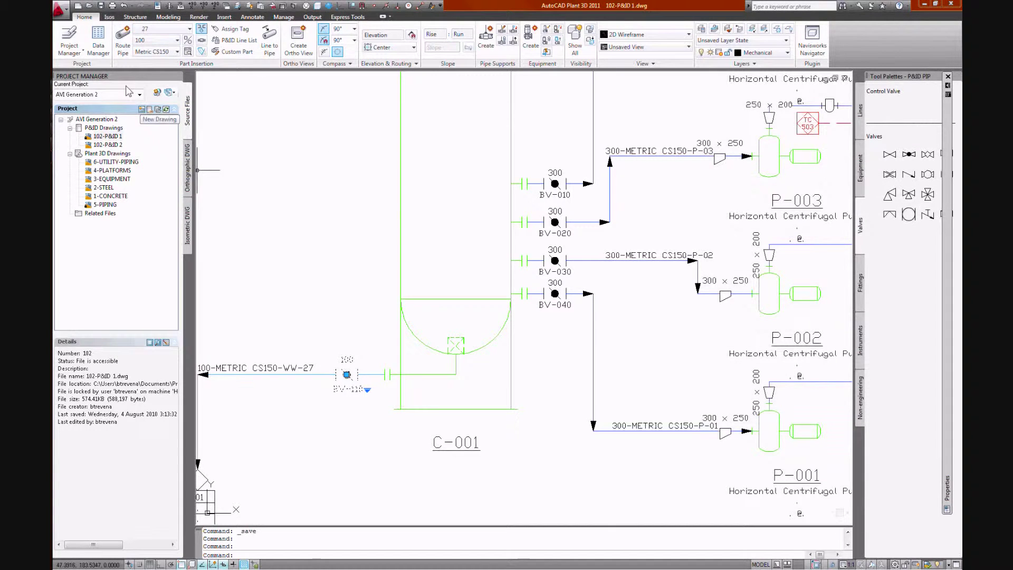
# Step: Show the Valve List project report in Data Manager, listing 13 valve records
pyautogui.click(101, 55)
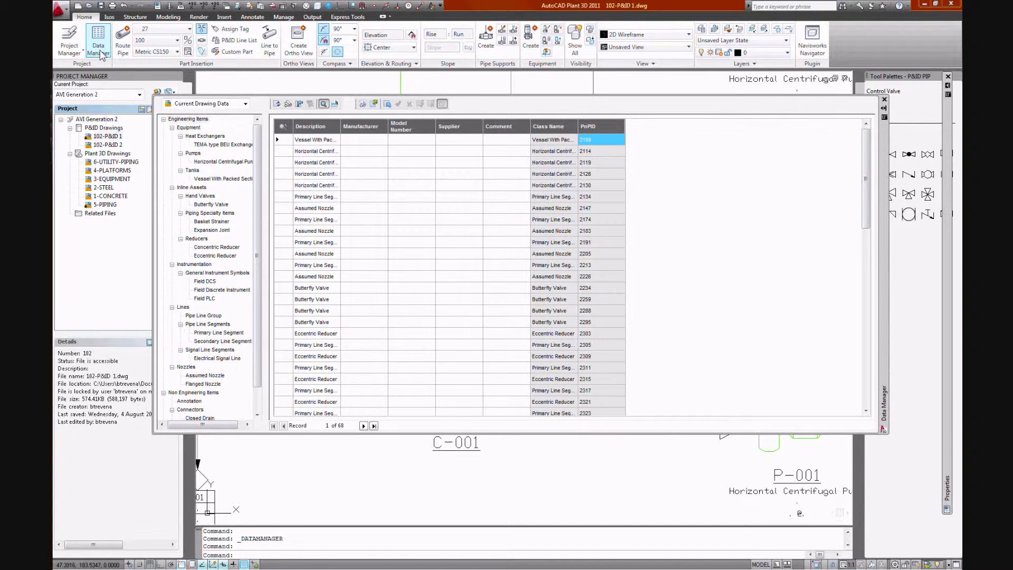
pyautogui.click(246, 104)
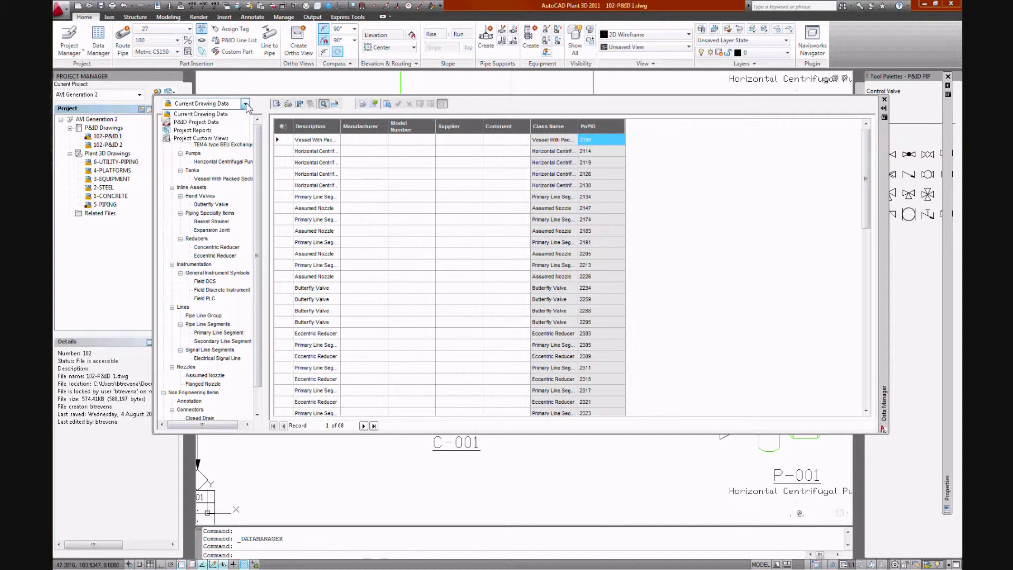
pyautogui.click(198, 131)
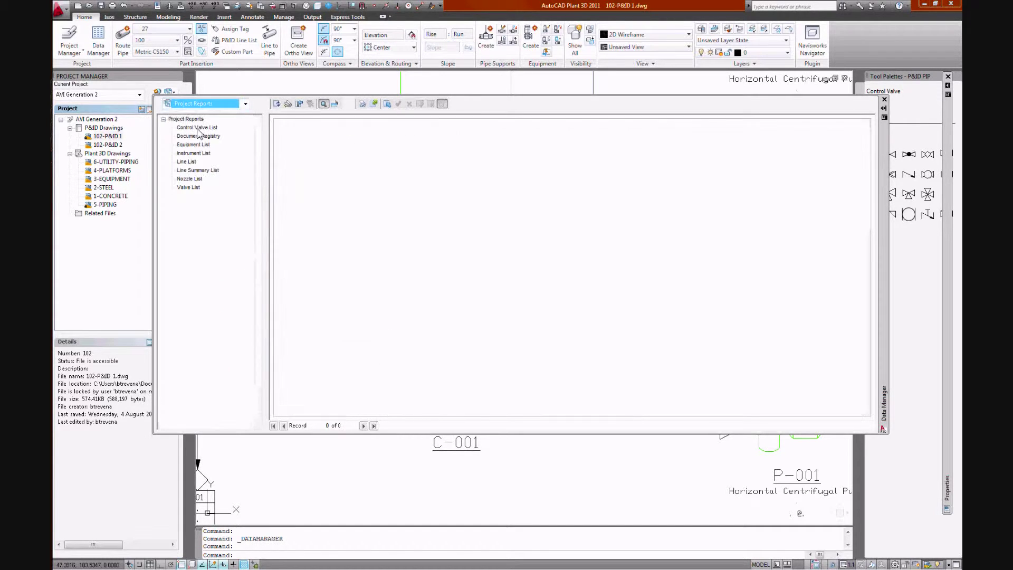
pyautogui.click(189, 188)
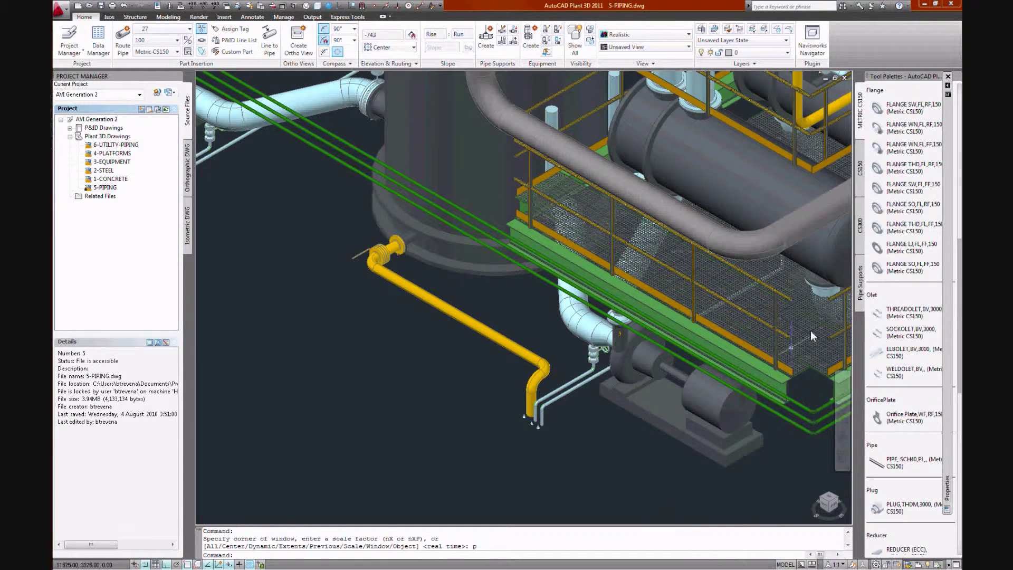
# Step: Place a U-clamp pipe support on the yellow pipe above its downward bend, rotation 0
pyautogui.click(861, 287)
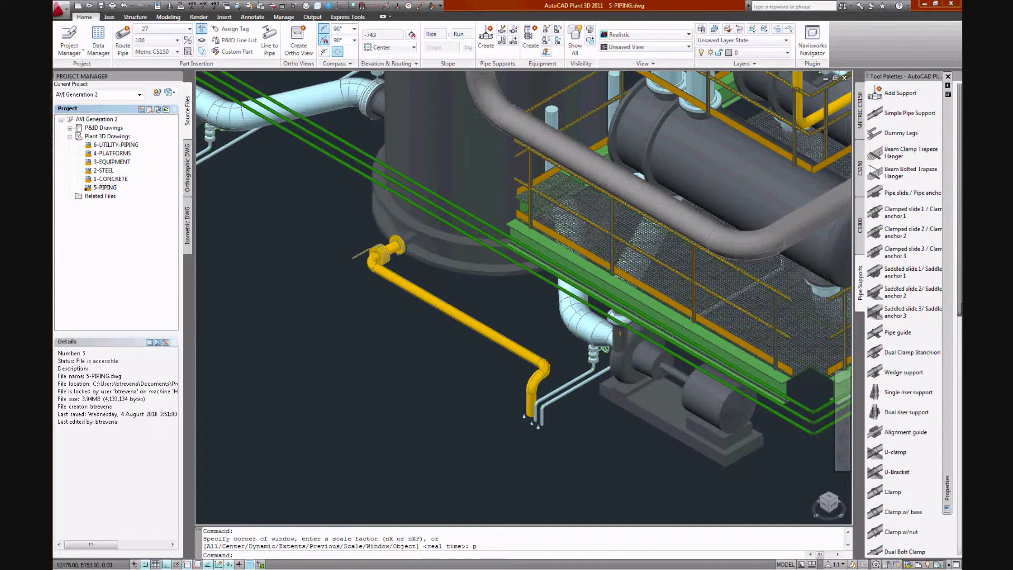
pyautogui.moveTo(960, 310); pyautogui.dragTo(960, 448)
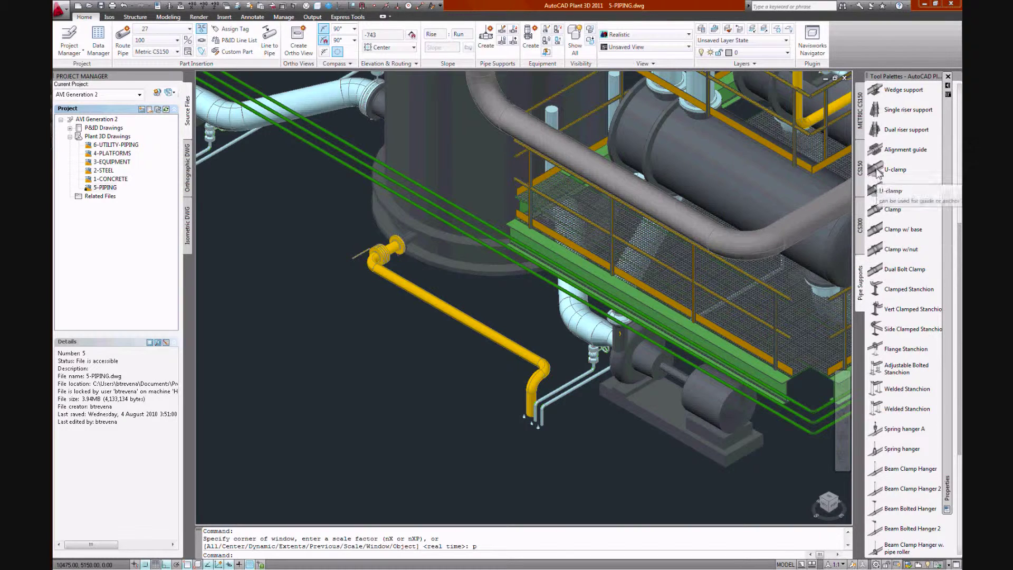
pyautogui.click(896, 190)
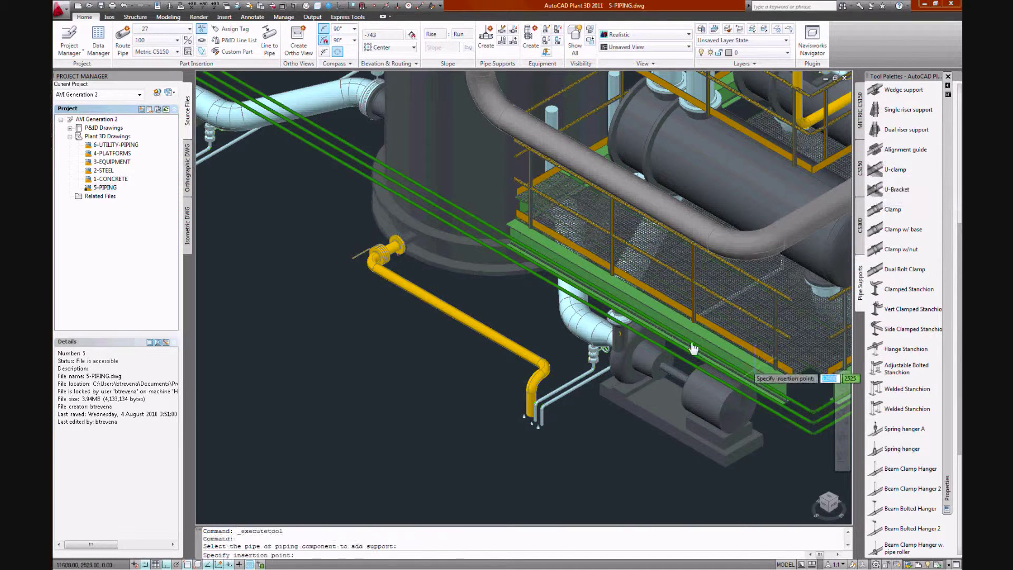
pyautogui.click(534, 362)
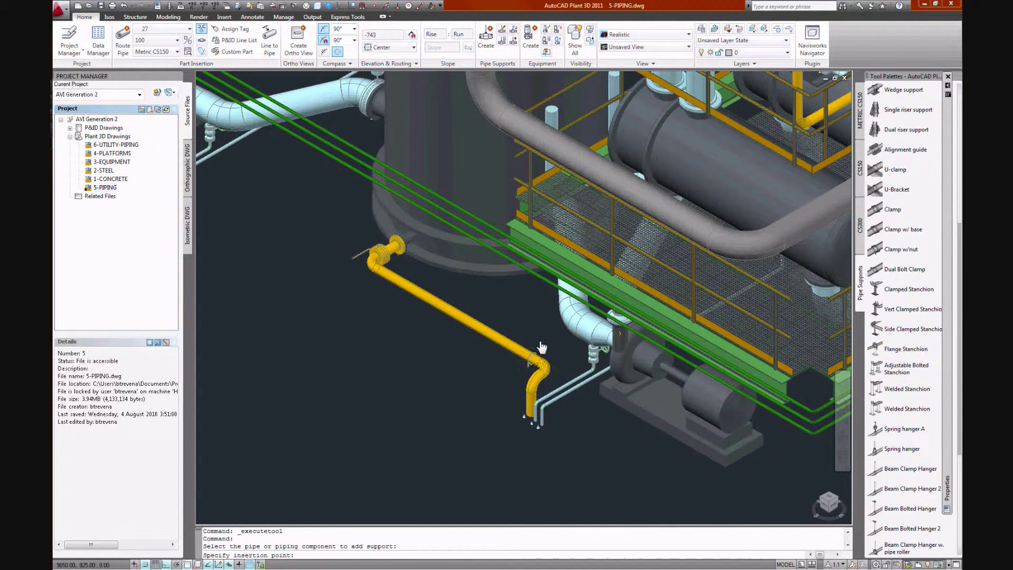
pyautogui.press('Return')
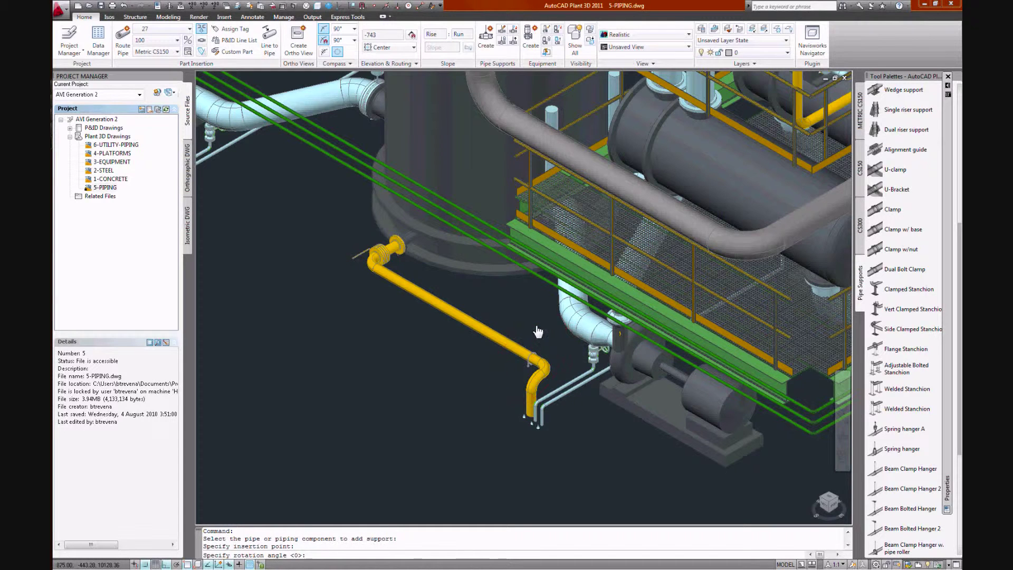
pyautogui.press('Return')
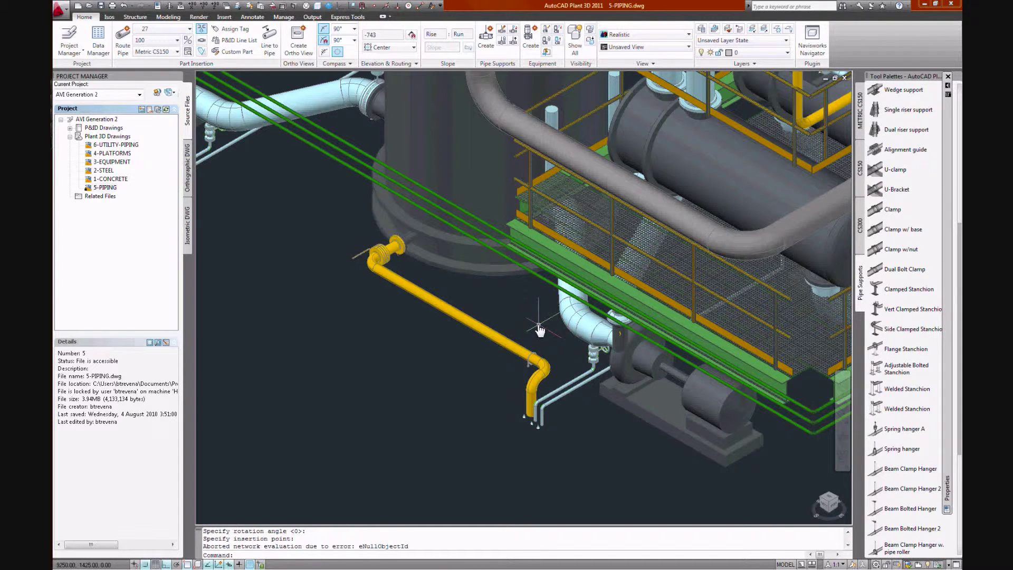
# Step: Set the steel member shape to AS standard Equal Angle EA 75 x 75 x 10
pyautogui.click(135, 17)
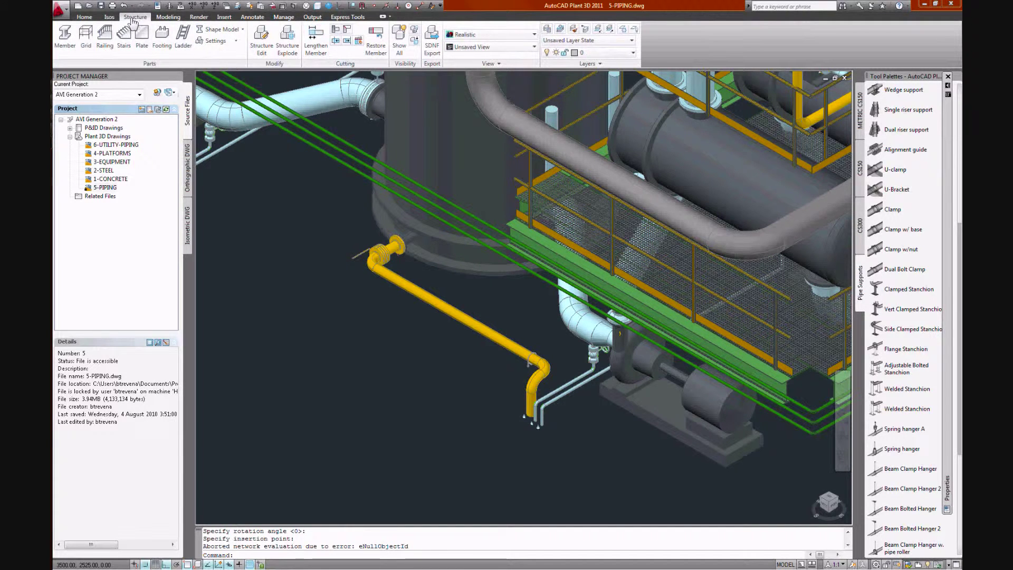
pyautogui.click(64, 45)
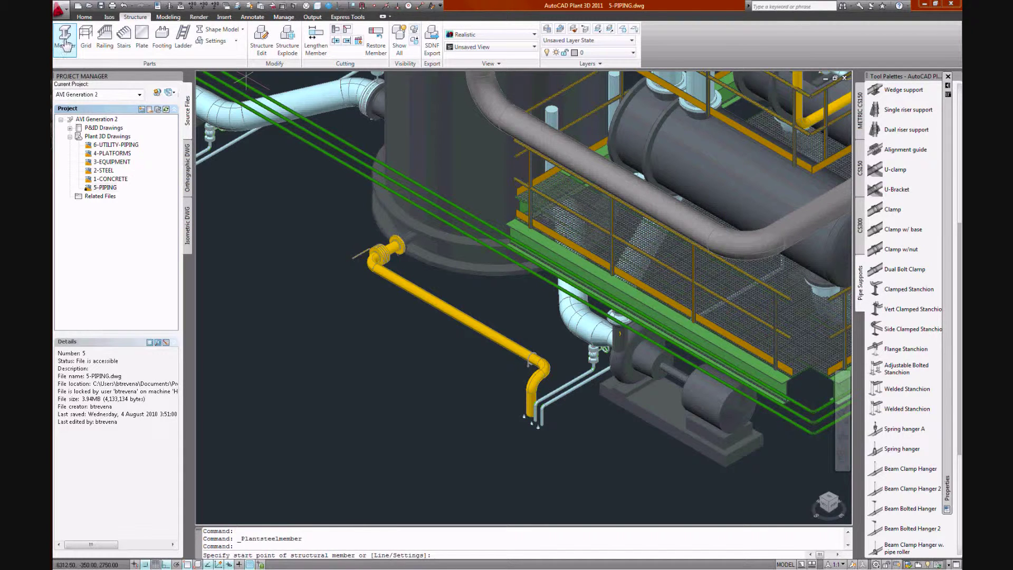
pyautogui.write('s')
pyautogui.press('Return')
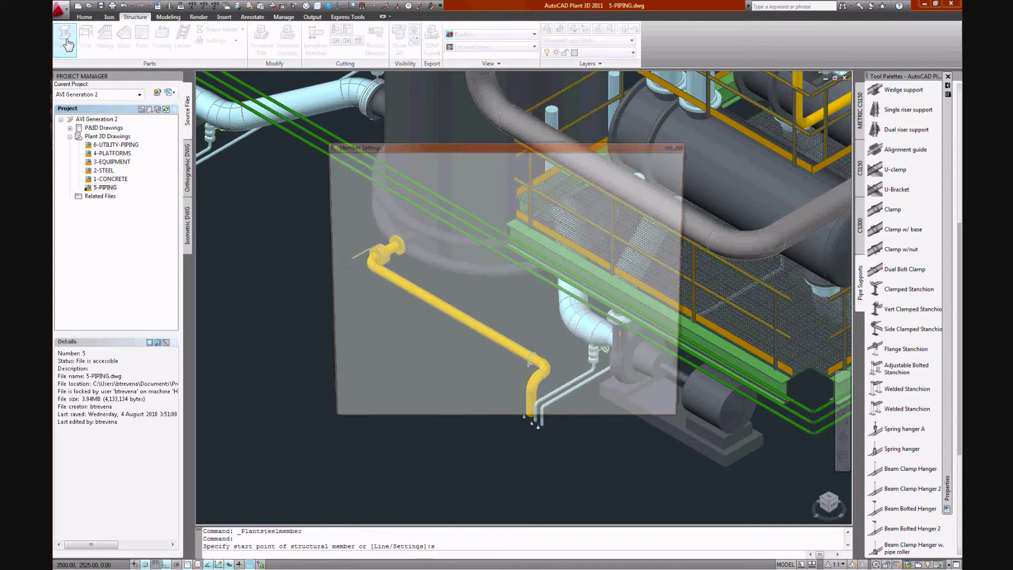
pyautogui.click(412, 168)
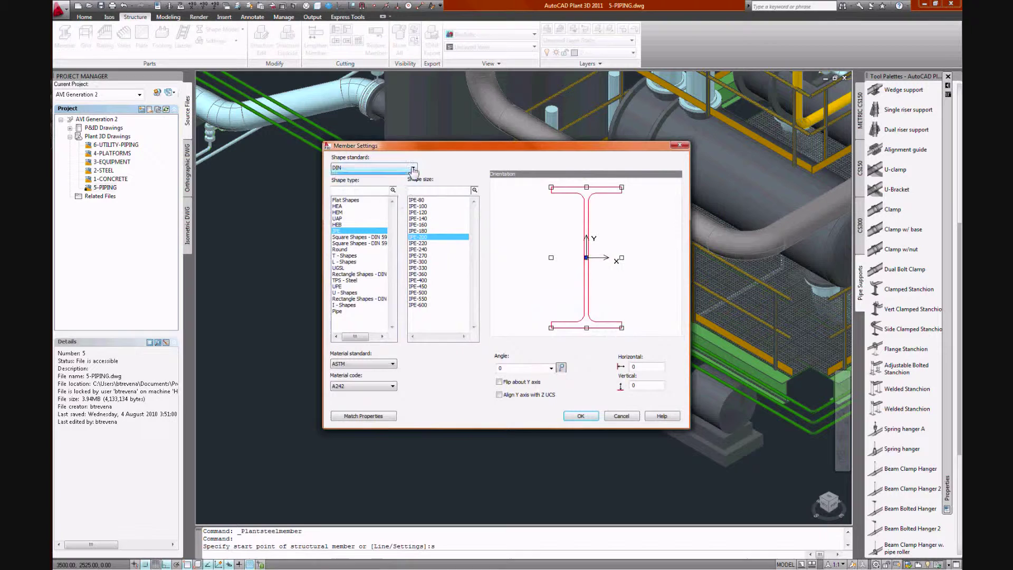
pyautogui.click(377, 183)
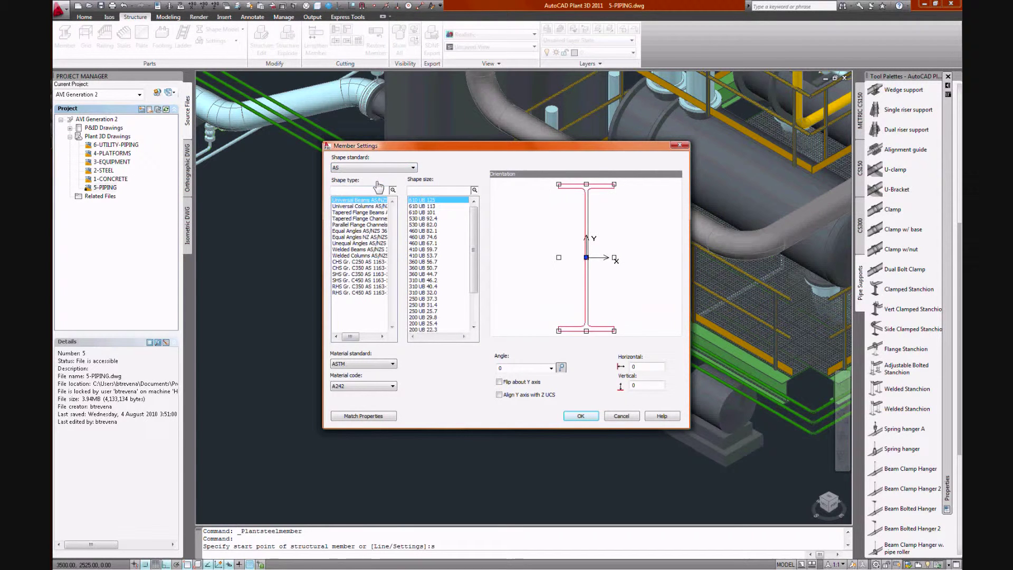
pyautogui.click(361, 231)
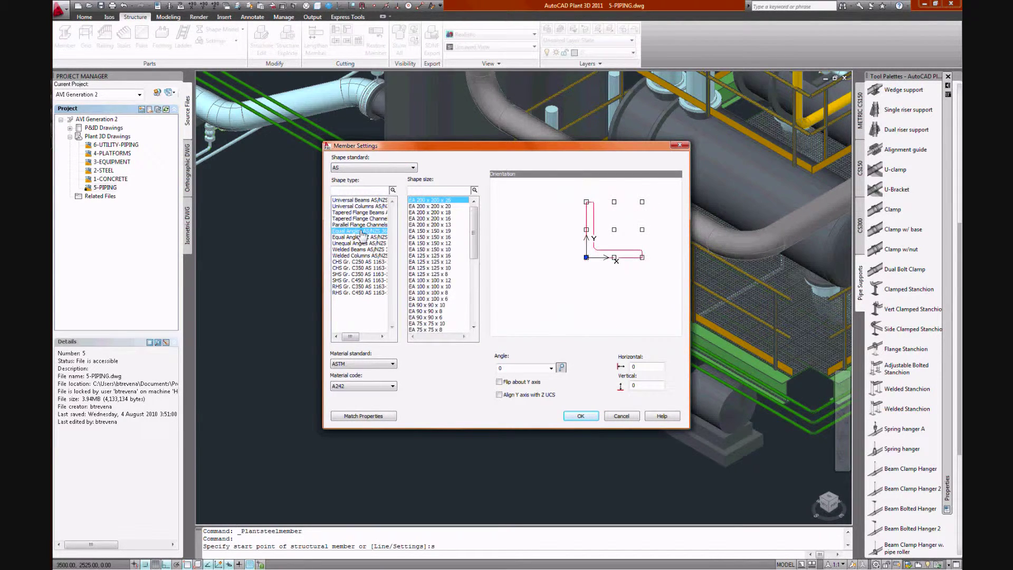
pyautogui.click(437, 324)
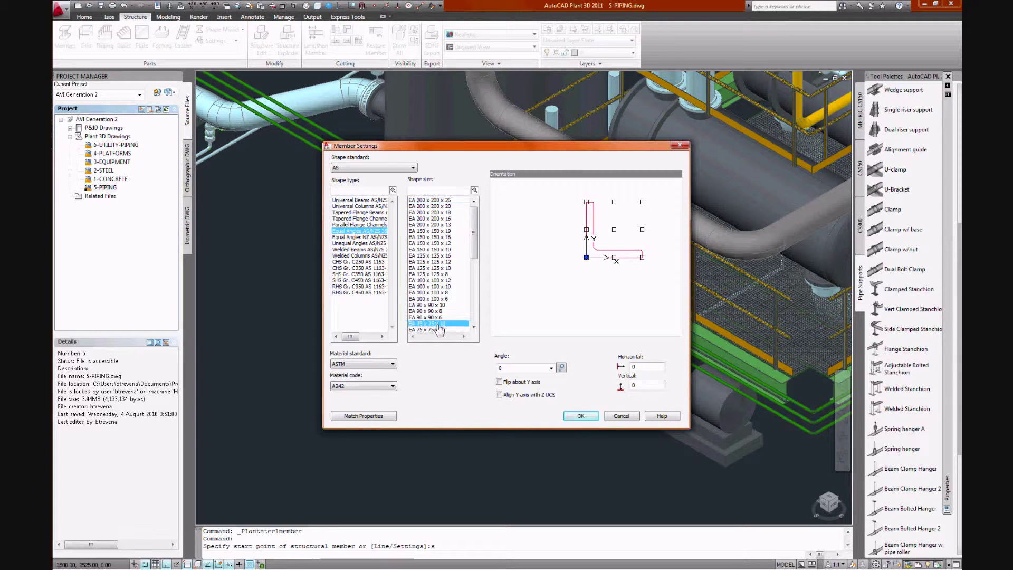
pyautogui.click(580, 417)
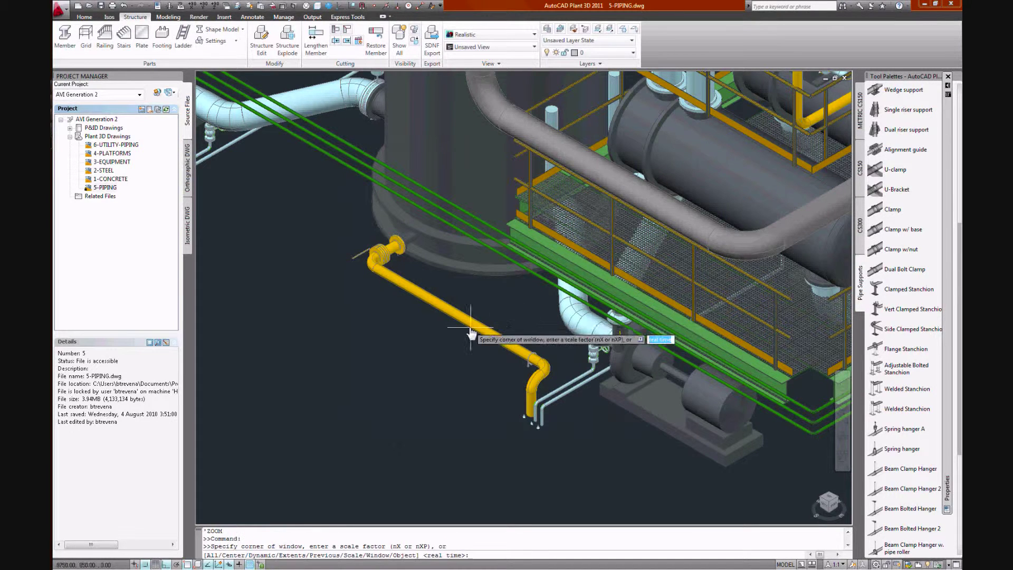
# Step: Draw a horizontal angle under the support and a vertical leg down from it
pyautogui.write("'z")
pyautogui.press('Return')
pyautogui.click(469, 327)
pyautogui.click(577, 408)
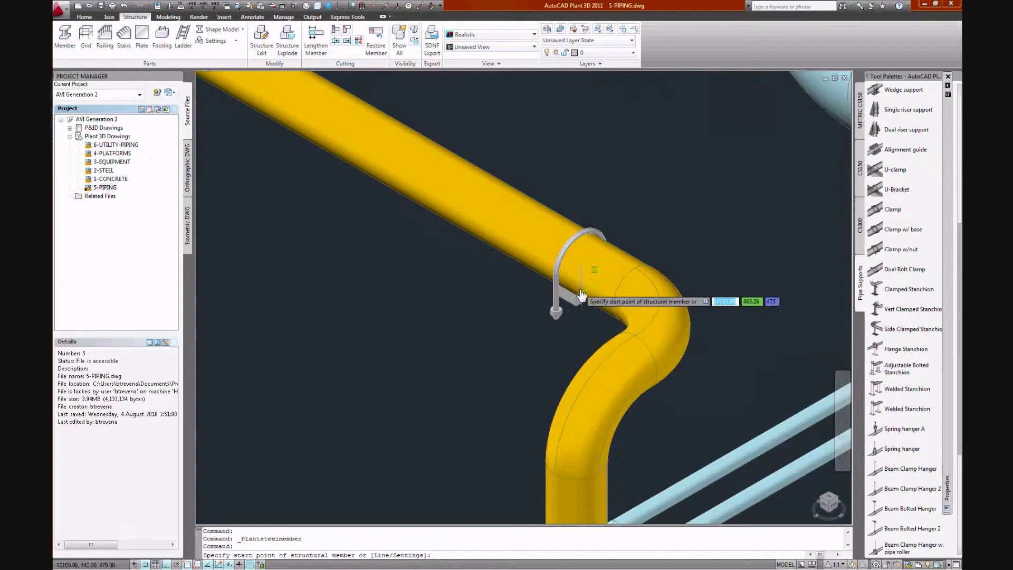
pyautogui.click(566, 300)
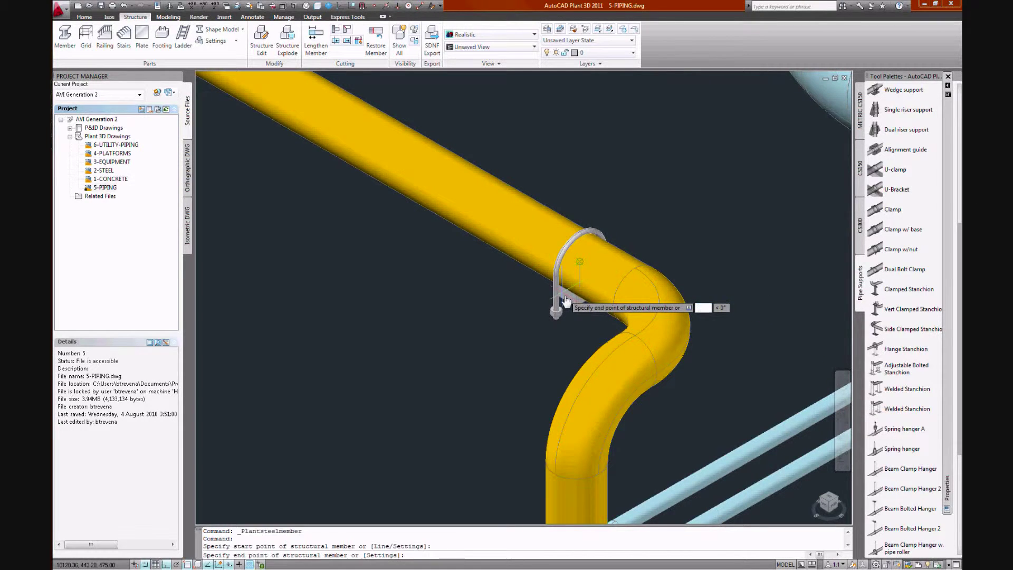
pyautogui.click(505, 317)
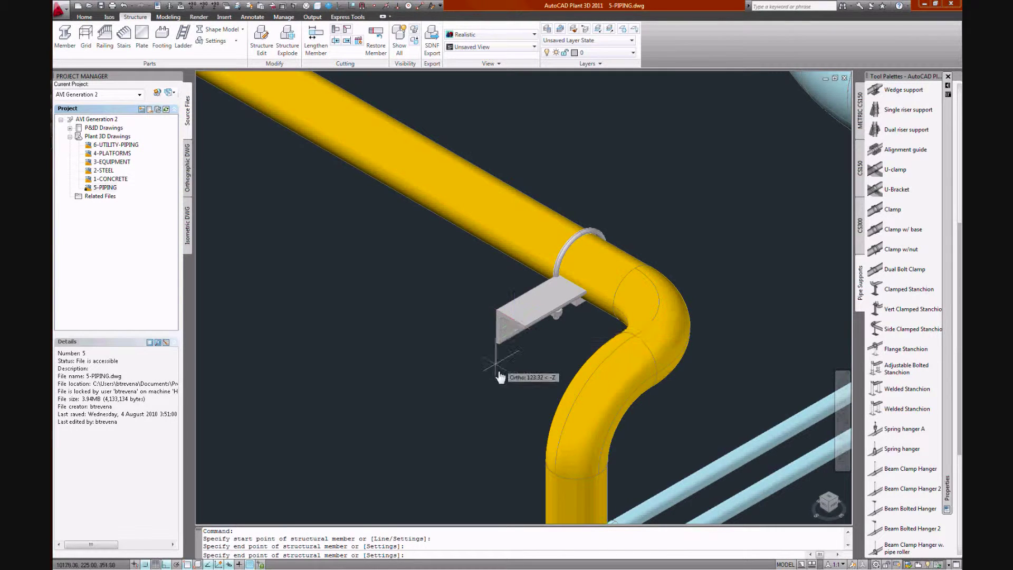
pyautogui.click(498, 401)
pyautogui.press('Return')
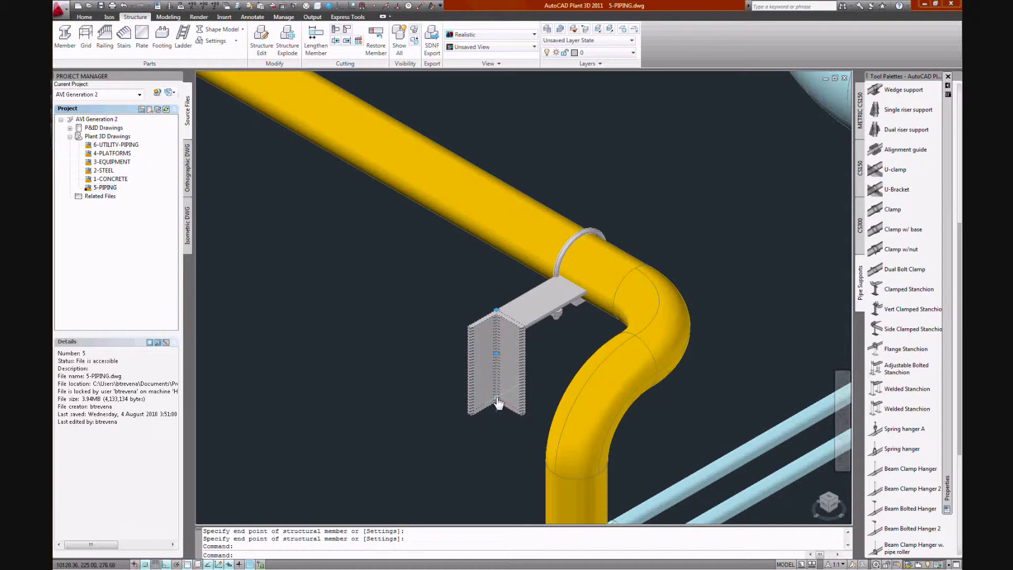
# Step: Flip the vertical steel member about its Y axis
pyautogui.rightClick(498, 402)
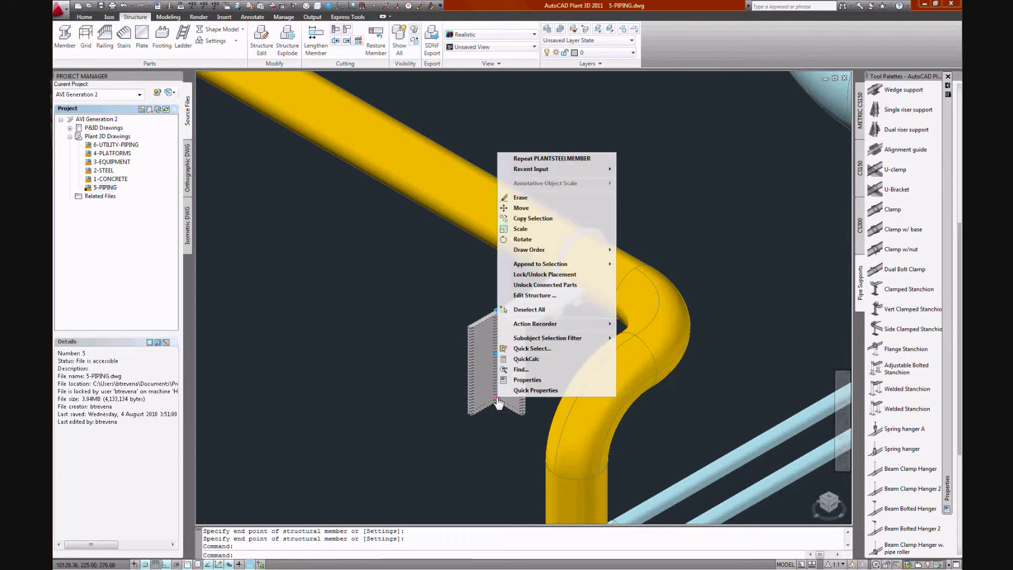
pyautogui.click(534, 296)
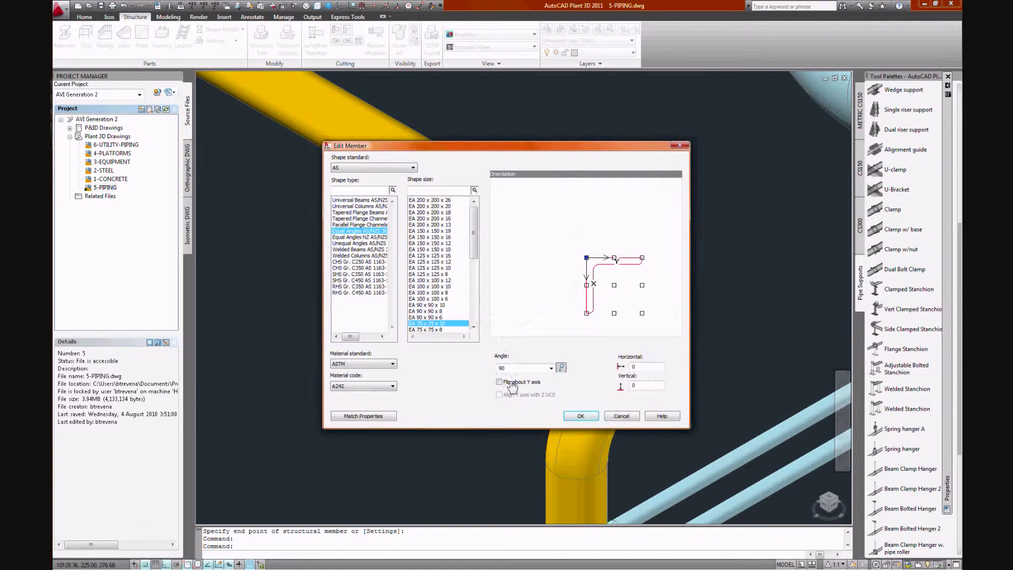
pyautogui.click(499, 382)
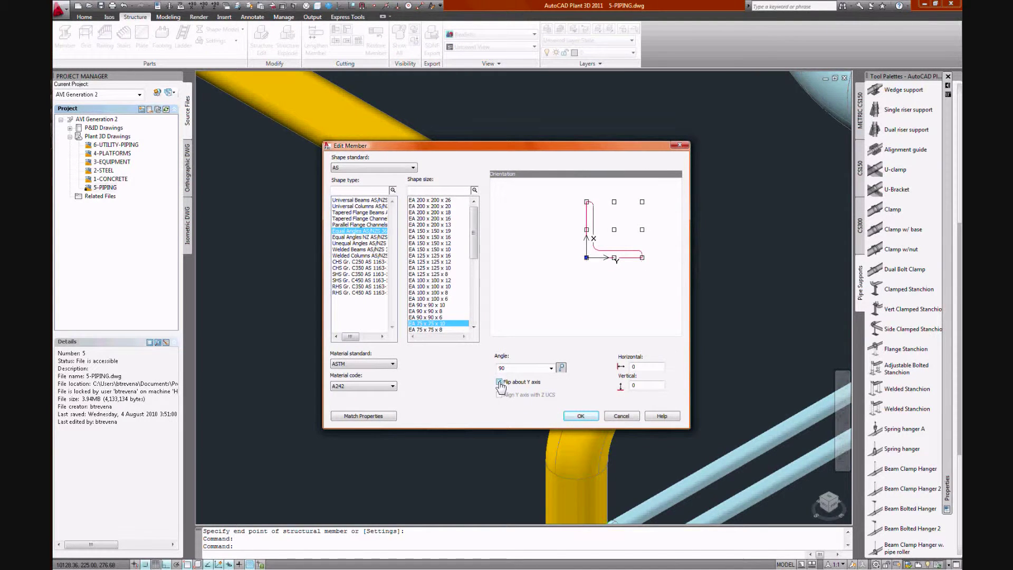
pyautogui.click(581, 417)
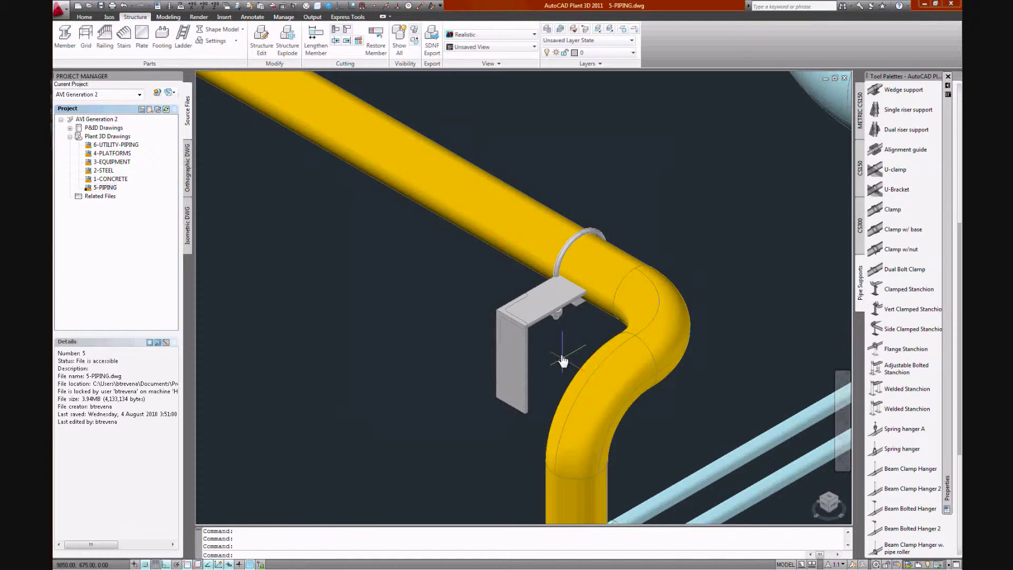
# Step: Move both steel members down into position beneath the pipe
pyautogui.write('m')
pyautogui.press('Return')
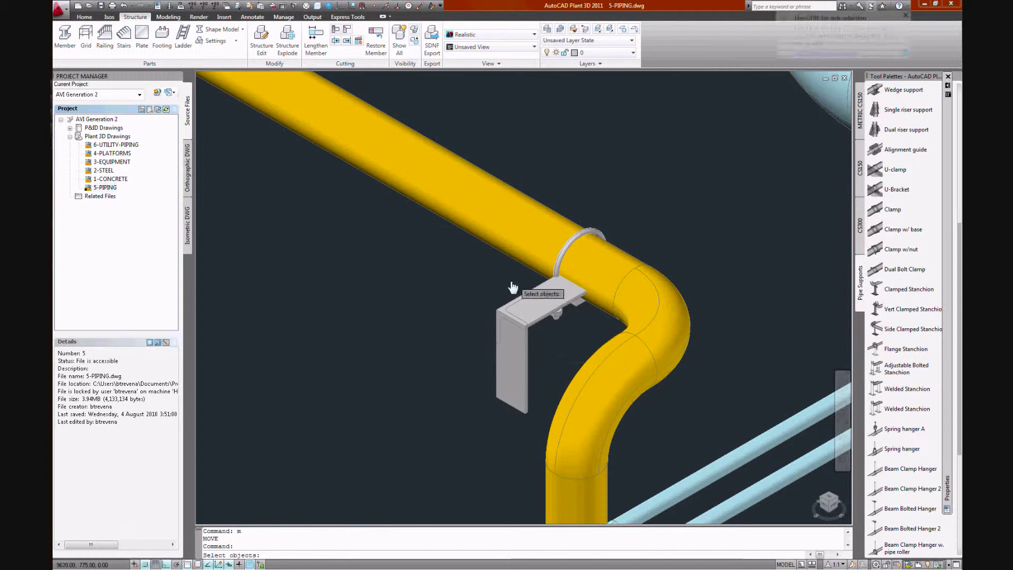
pyautogui.click(515, 287)
pyautogui.click(486, 335)
pyautogui.press('Return')
pyautogui.click(444, 299)
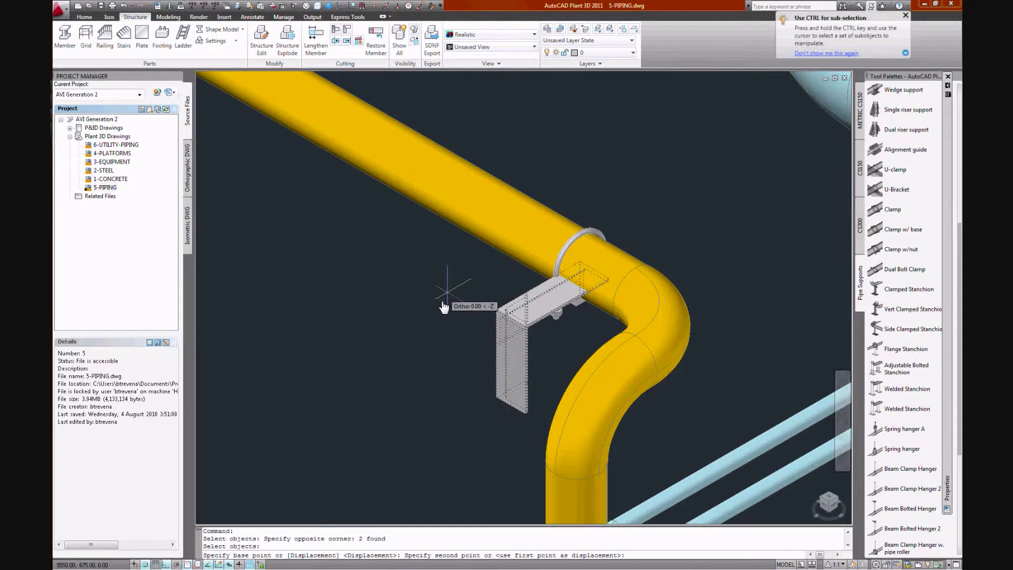
pyautogui.click(438, 328)
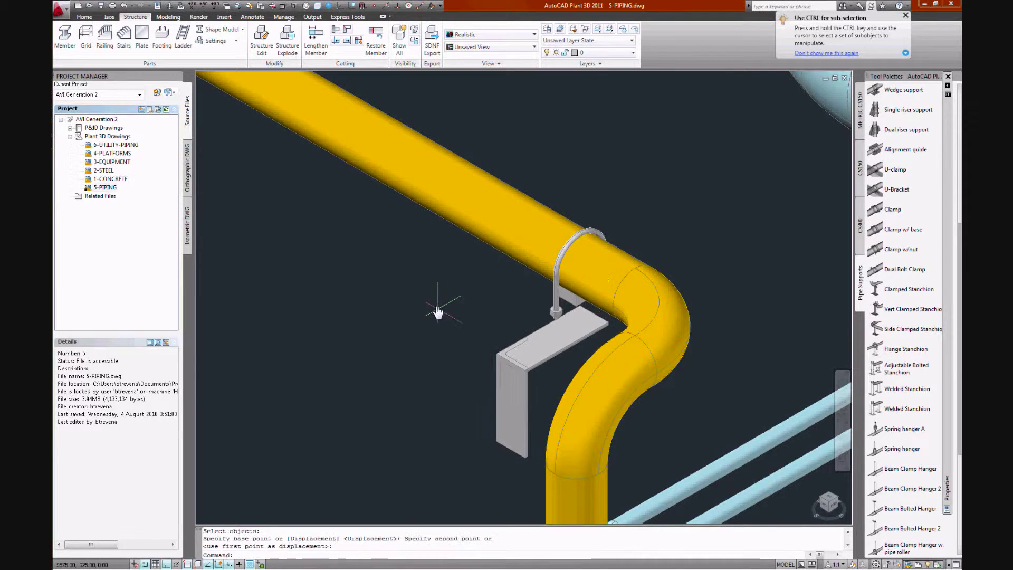
# Step: Stretch the horizontal angle so it extends past the pipe elbow
pyautogui.click(584, 314)
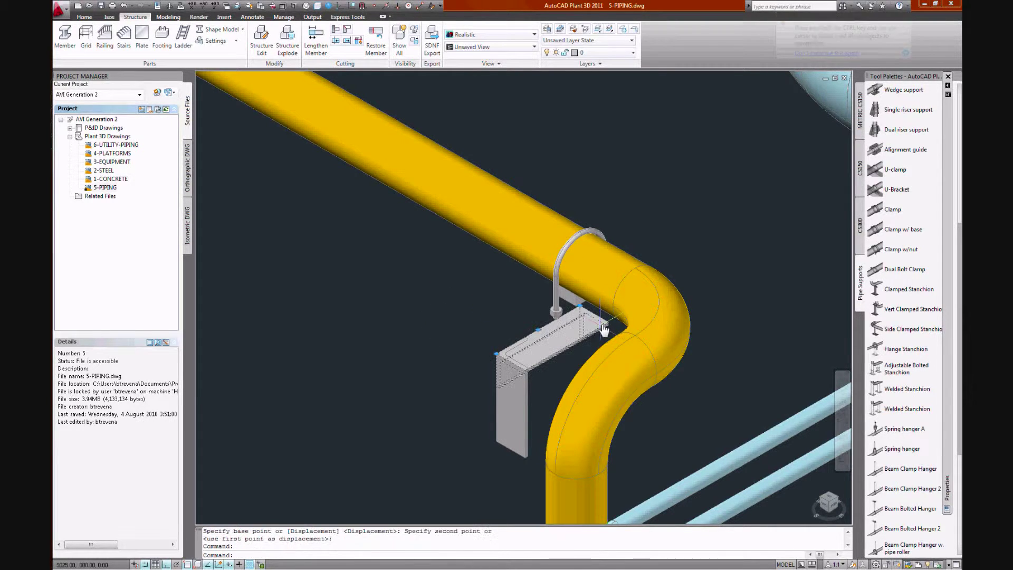
pyautogui.click(581, 307)
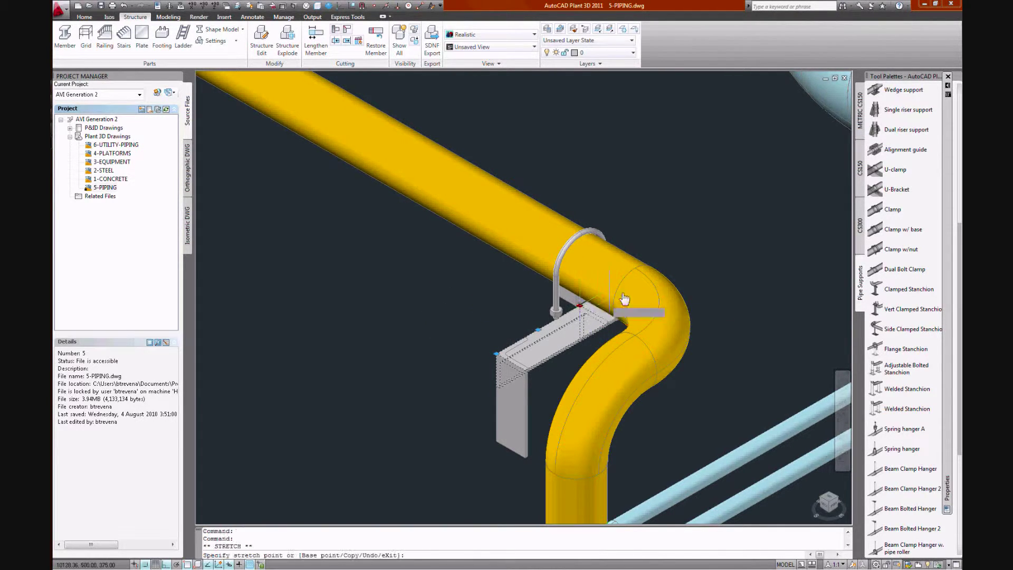
pyautogui.click(684, 272)
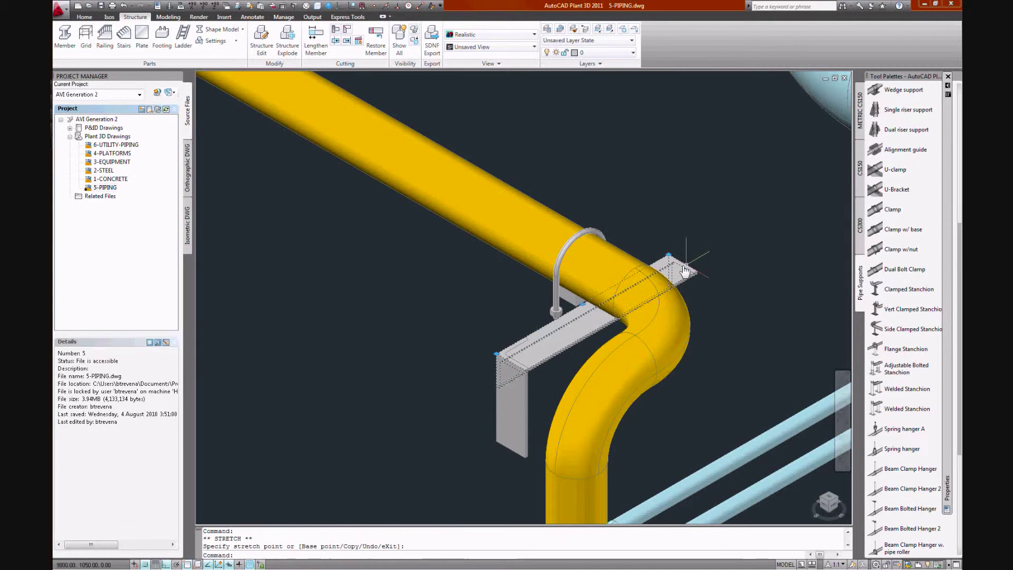
pyautogui.press('Escape')
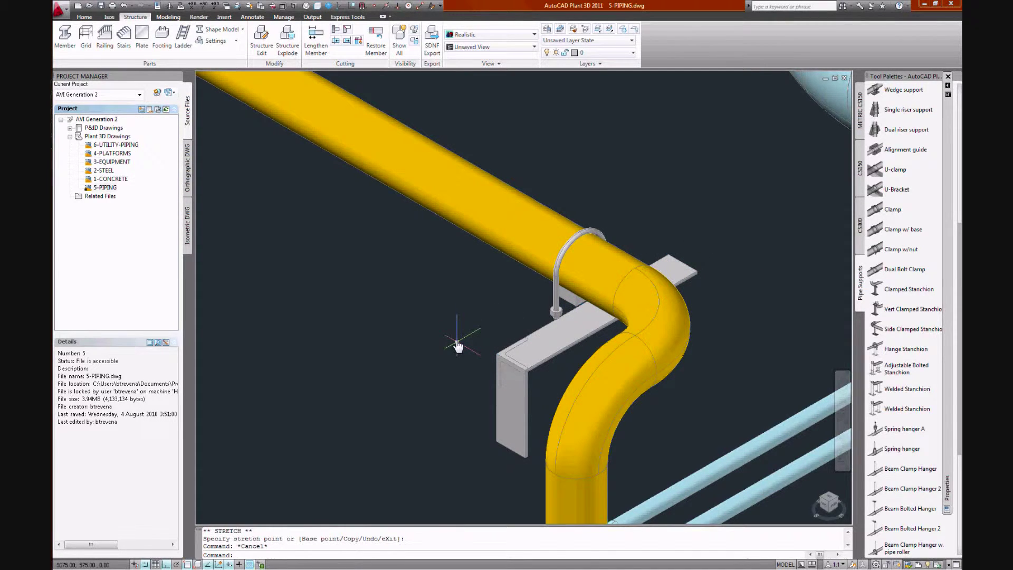
# Step: Shift the steel support 25 along the pipe
pyautogui.write('m')
pyautogui.press('Return')
pyautogui.click(524, 326)
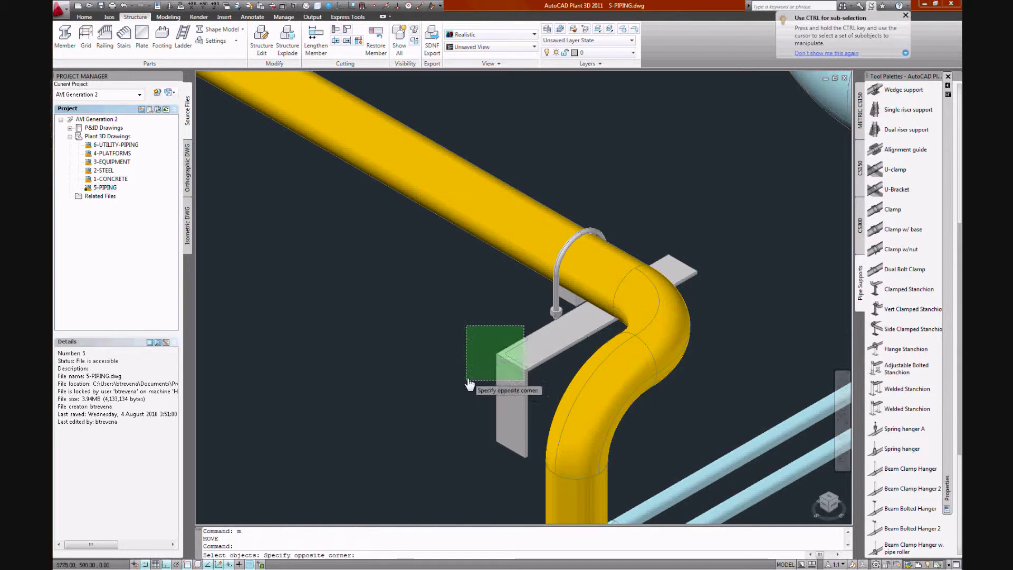
pyautogui.click(469, 381)
pyautogui.press('Return')
pyautogui.click(464, 336)
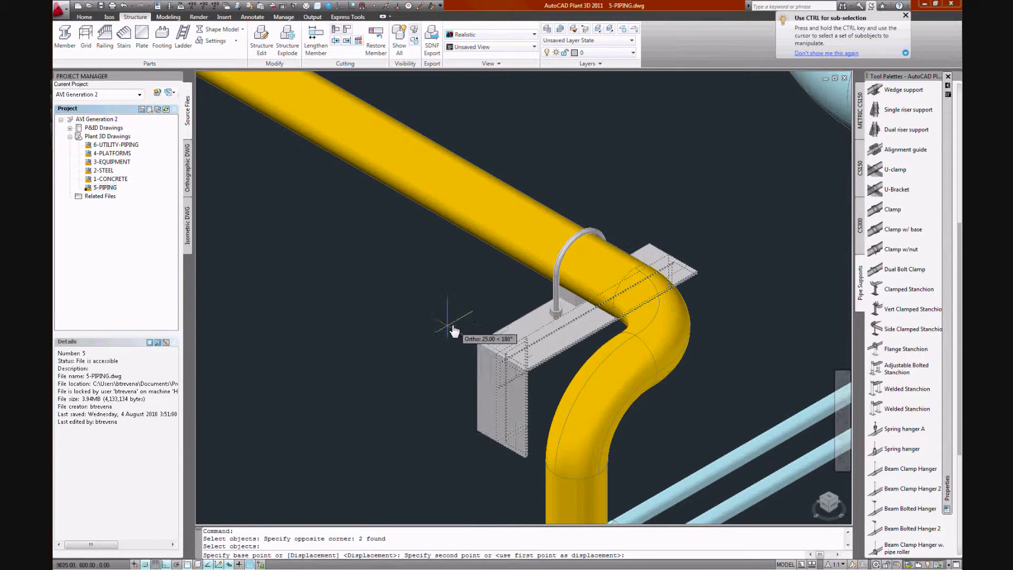
pyautogui.click(454, 330)
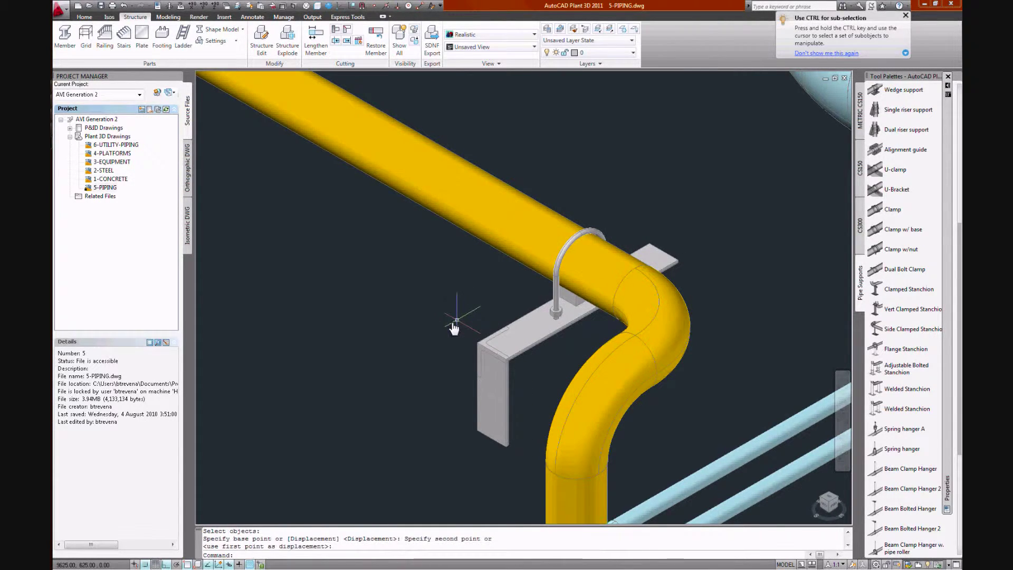
pyautogui.click(453, 328)
pyautogui.press('Escape')
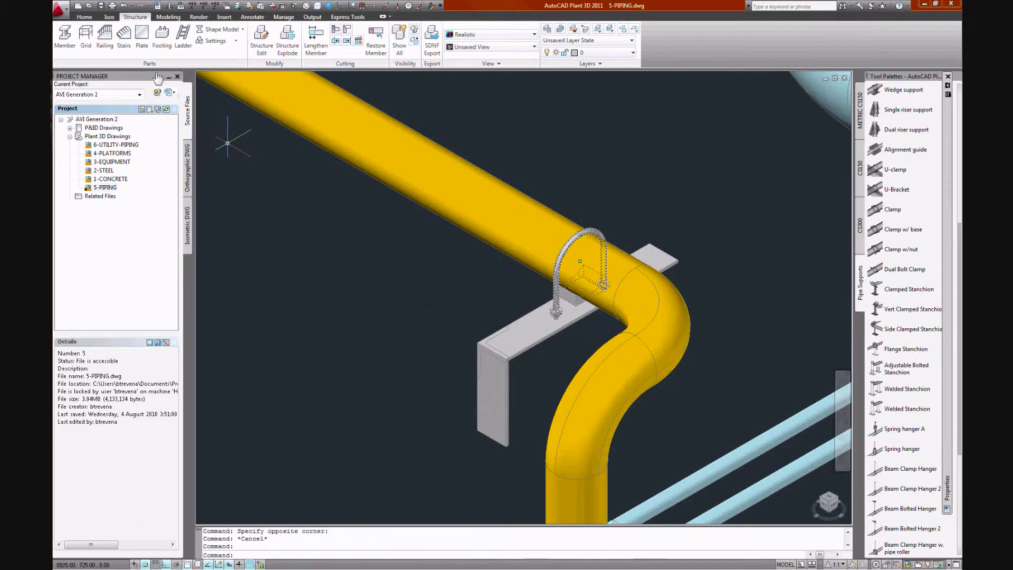
# Step: Create a new 100-PLAN.dwg orthographic drawing in the project's Orthographic Drawings folder
pyautogui.click(84, 18)
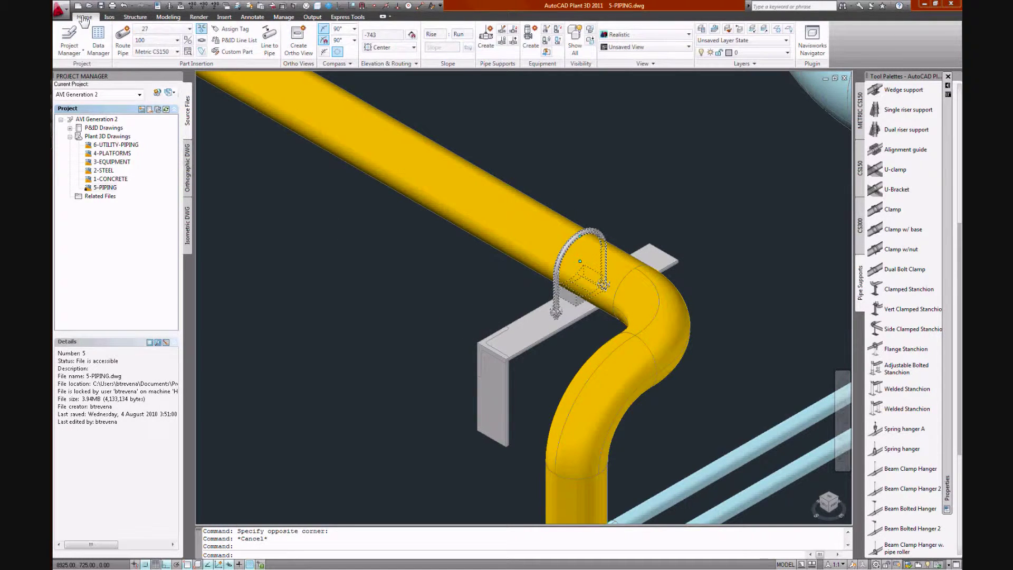
pyautogui.click(299, 49)
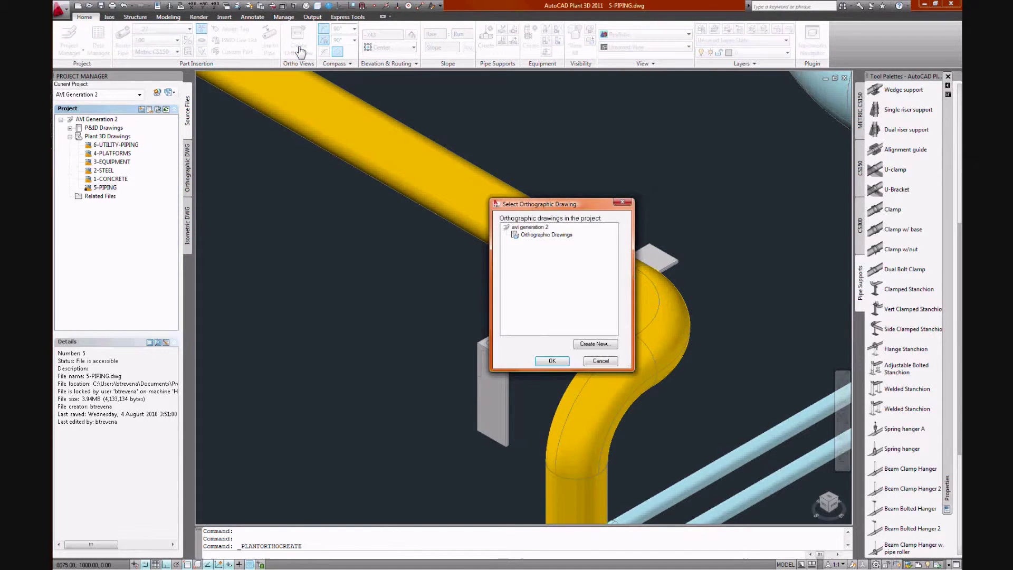
pyautogui.click(533, 236)
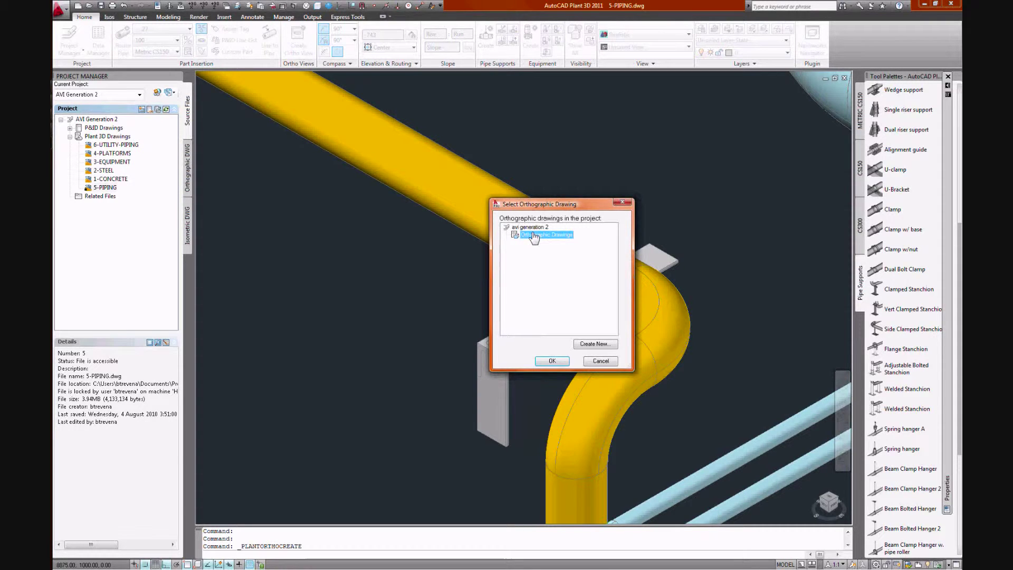
pyautogui.click(595, 343)
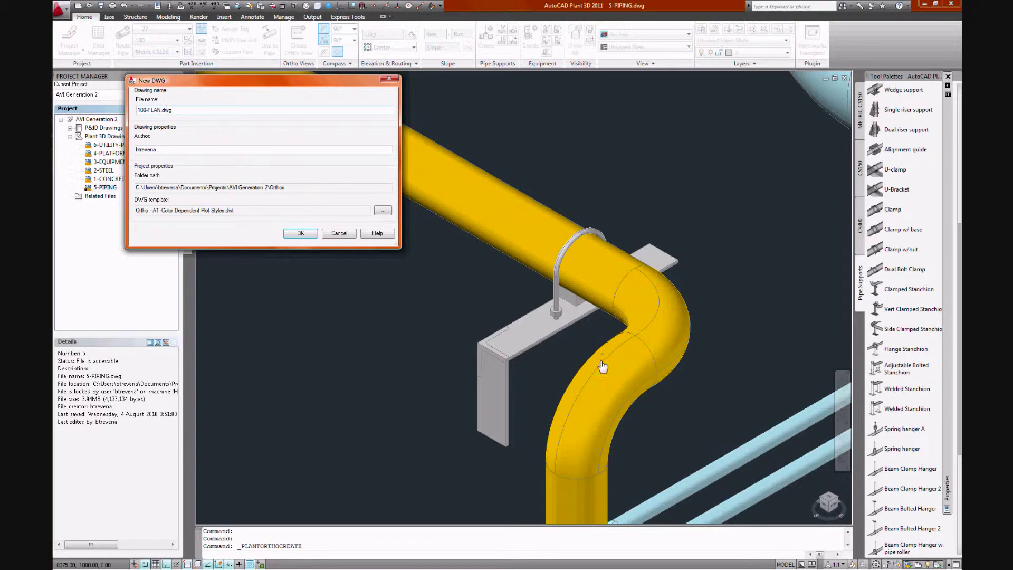
pyautogui.click(300, 234)
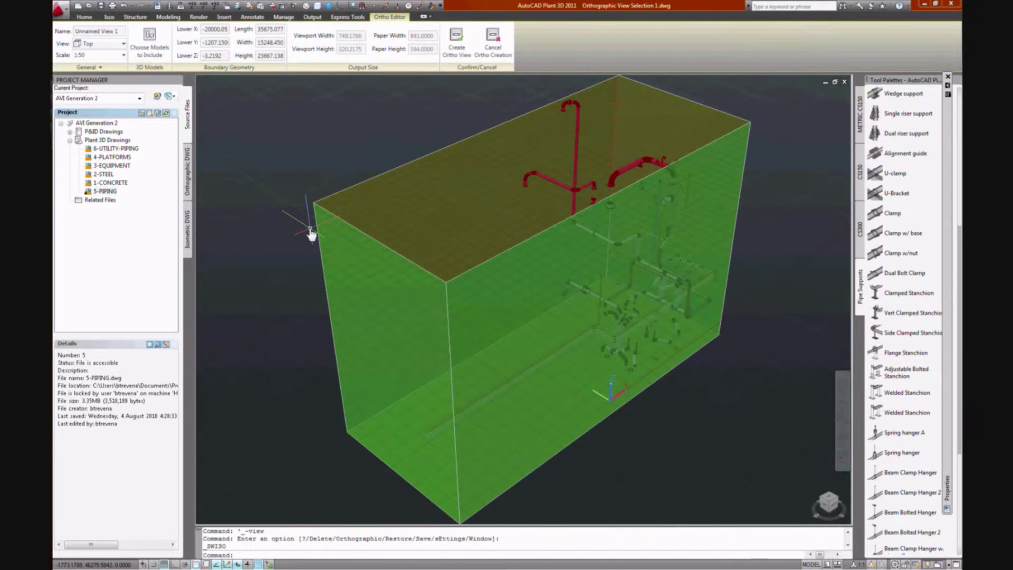
# Step: Name the top view PLAN and set its scale to 1:100
pyautogui.click(117, 32)
pyautogui.write('Pl')
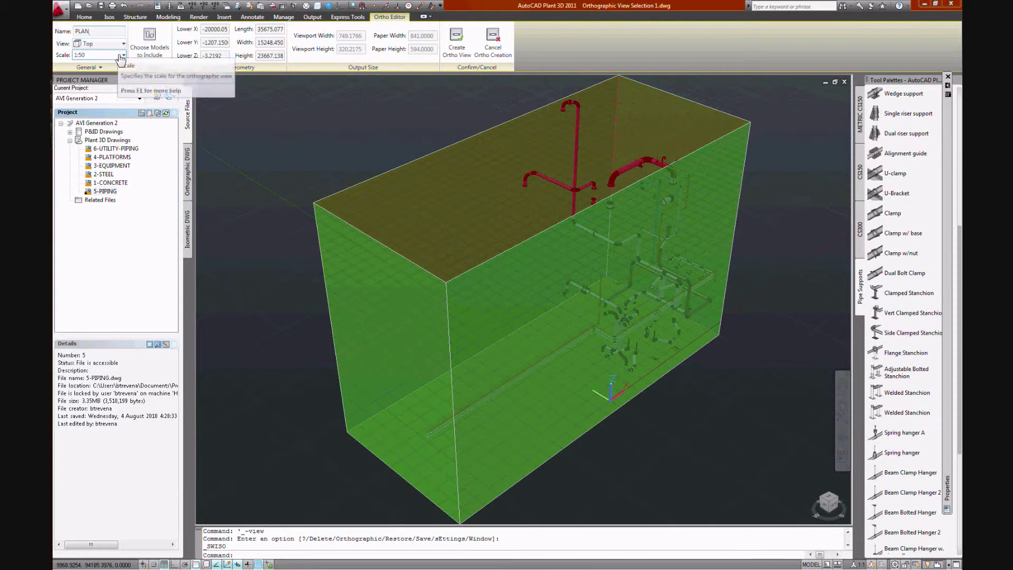
pyautogui.click(122, 56)
pyautogui.click(123, 55)
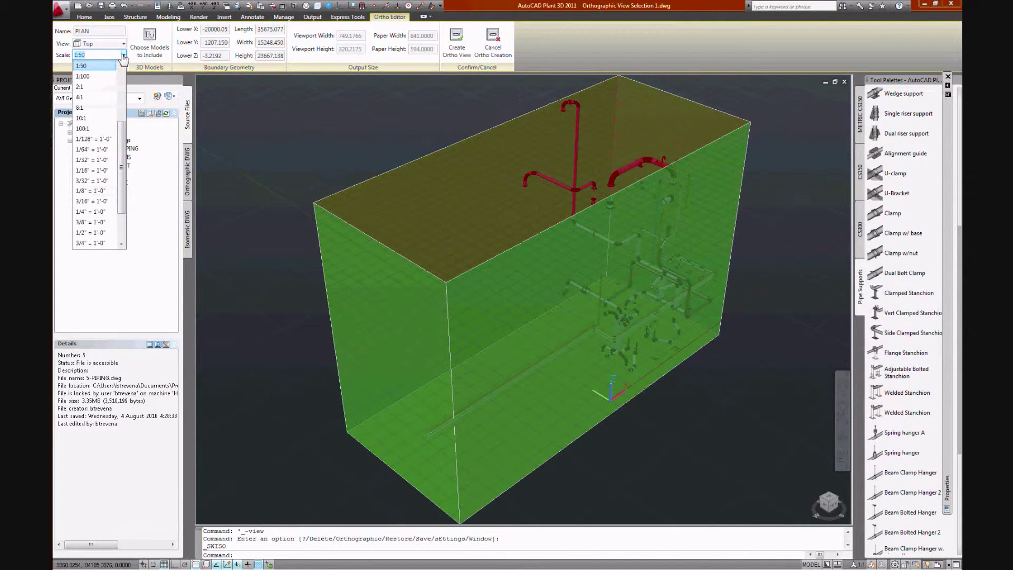
pyautogui.click(90, 77)
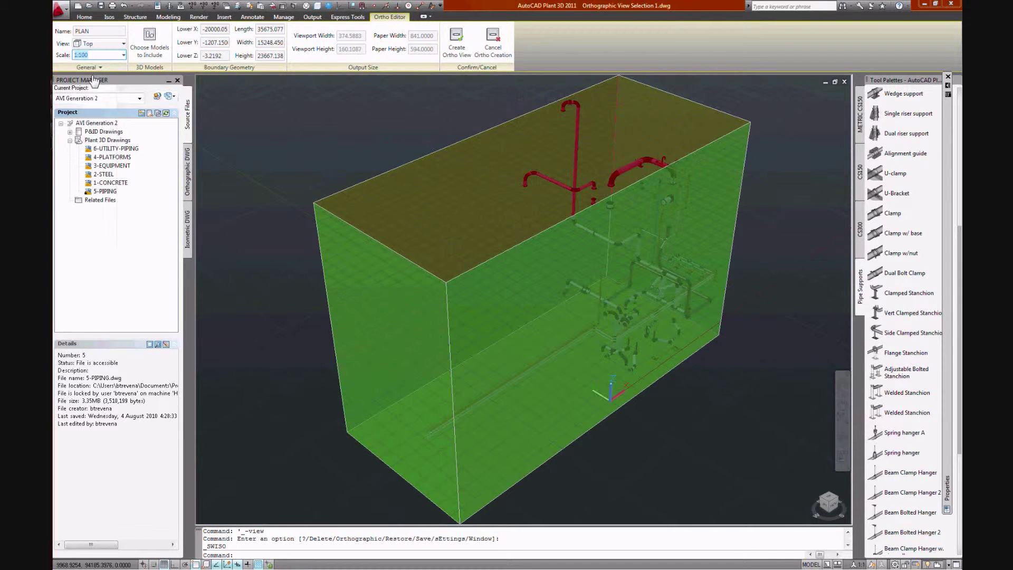
# Step: Include all six project models in the view and create the ortho view
pyautogui.click(151, 49)
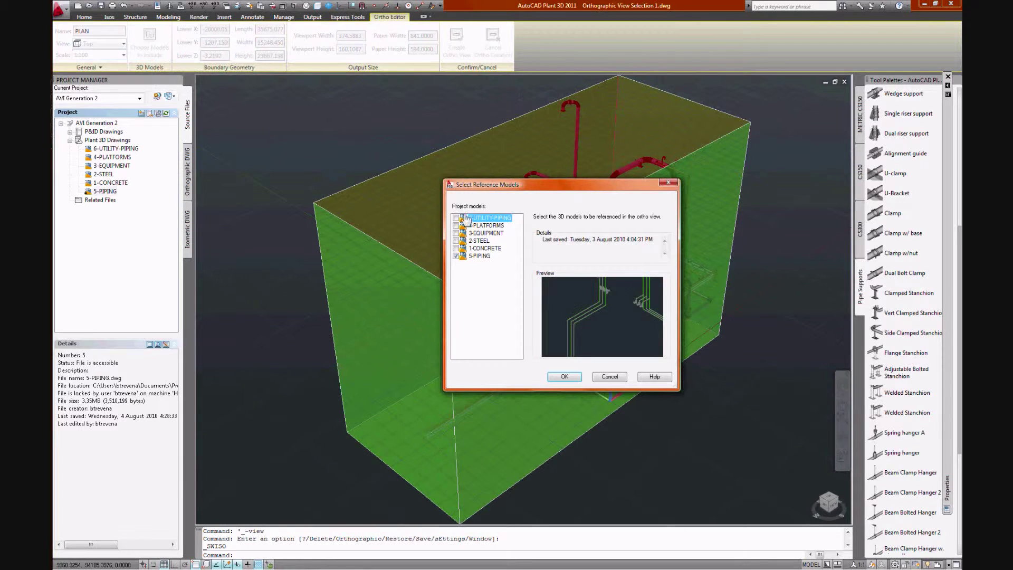
pyautogui.click(456, 218)
pyautogui.click(456, 225)
pyautogui.click(456, 232)
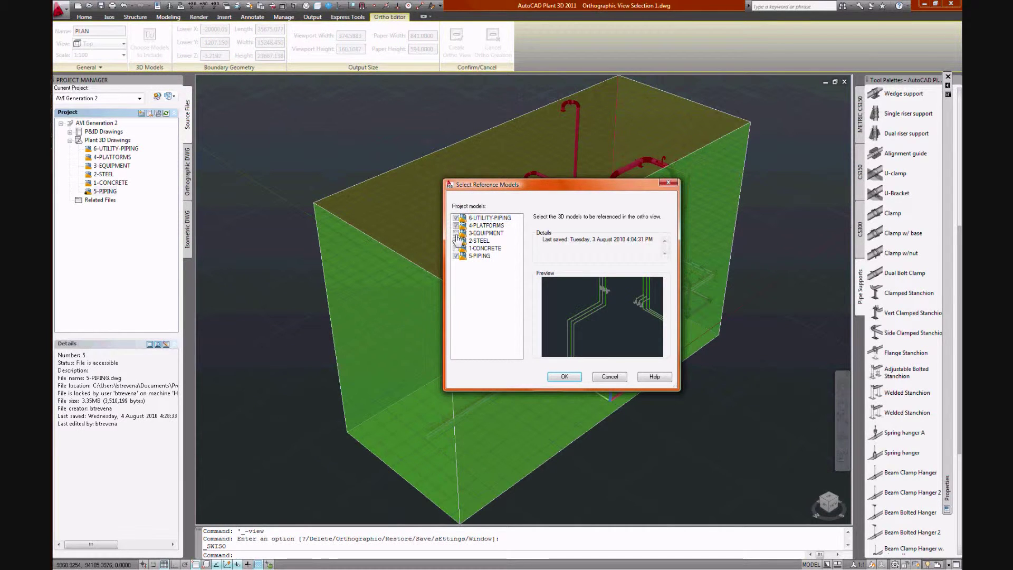
pyautogui.click(456, 241)
pyautogui.click(456, 248)
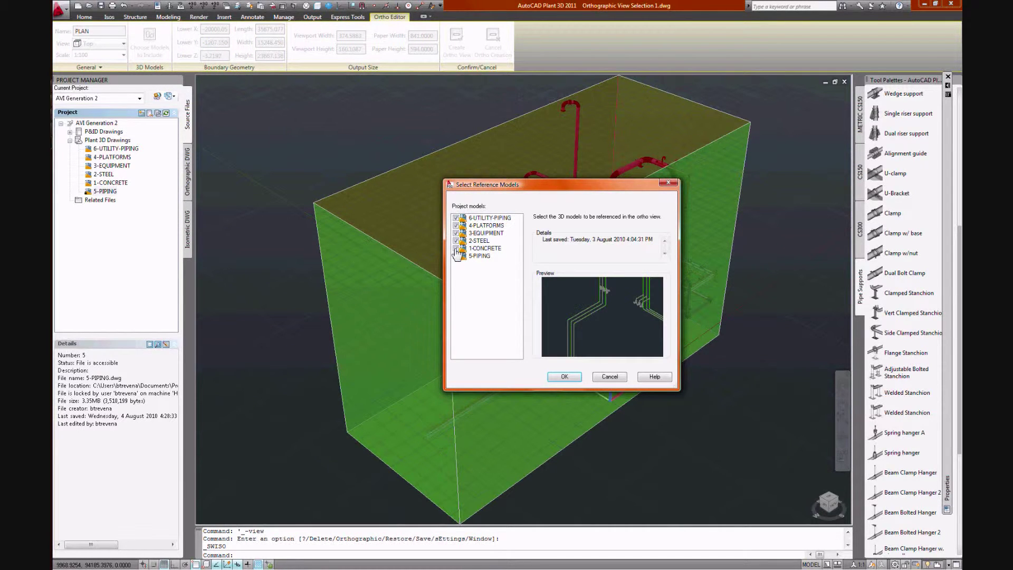
pyautogui.click(456, 256)
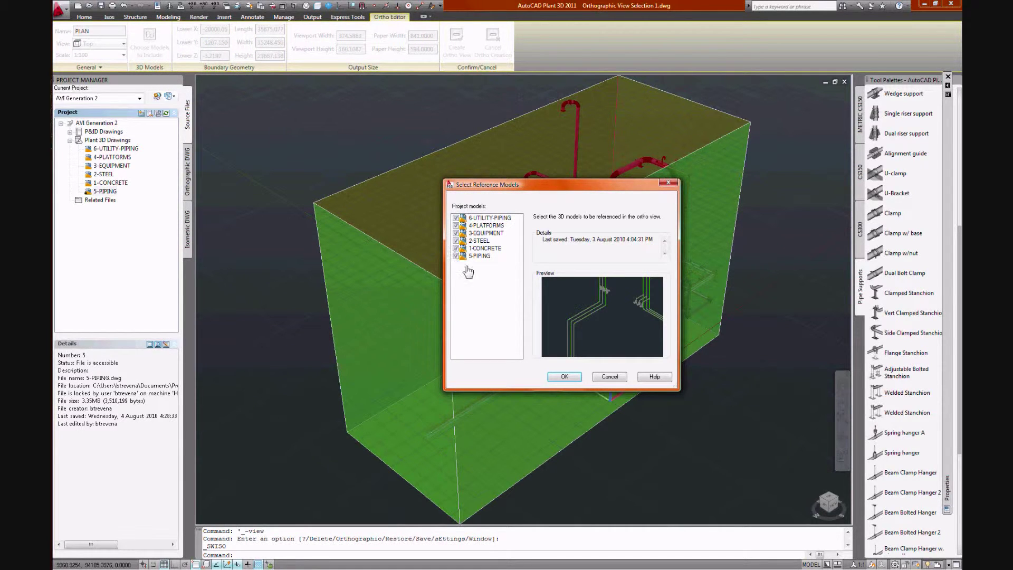
pyautogui.click(564, 378)
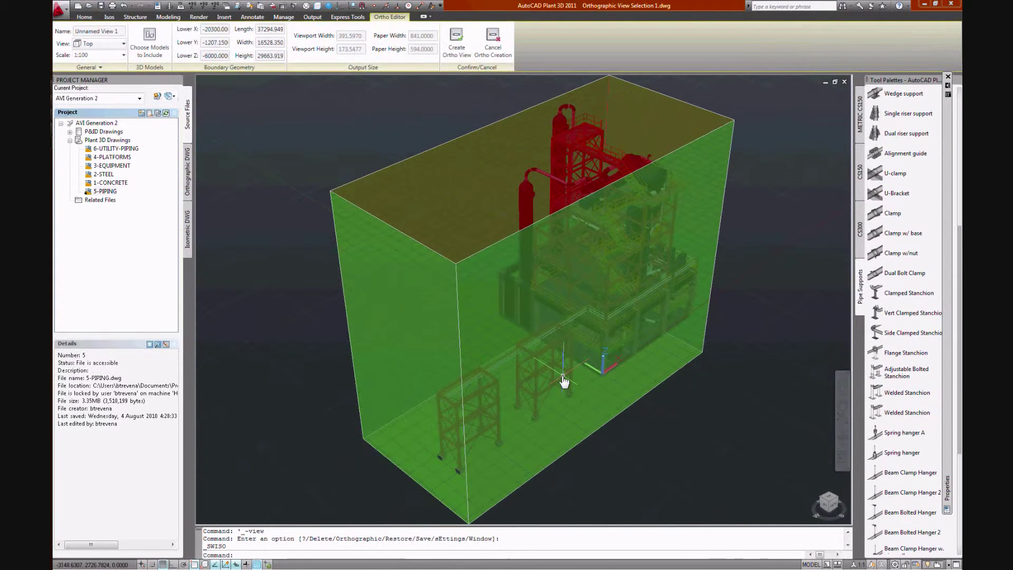
pyautogui.click(456, 47)
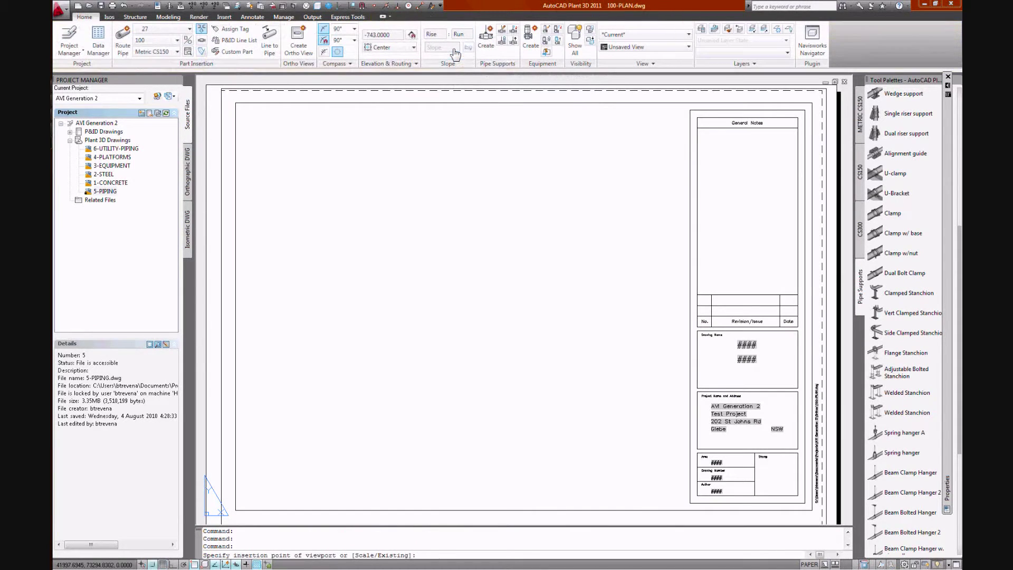
# Step: Place the plan view viewport in the upper left of the sheet
pyautogui.click(318, 252)
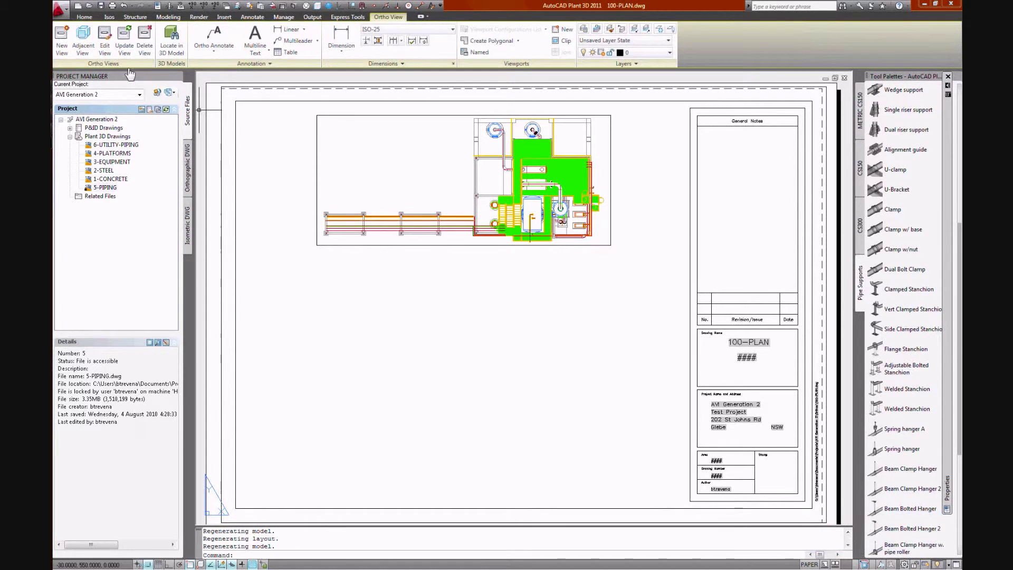
# Step: Add a named Front adjacent view of the plan and place it below the plan viewport
pyautogui.click(84, 47)
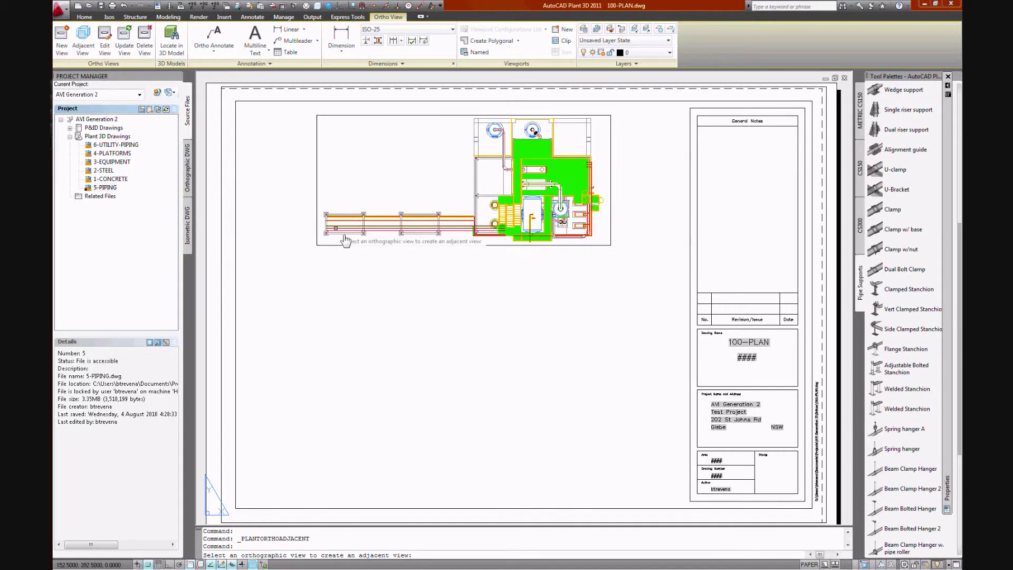
pyautogui.click(363, 246)
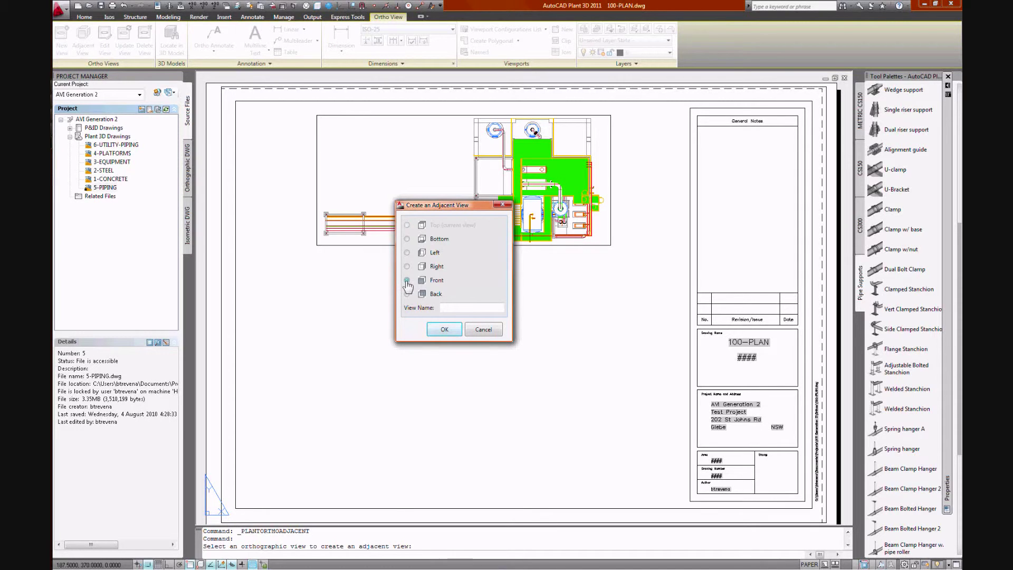
pyautogui.click(407, 281)
pyautogui.click(449, 308)
pyautogui.write('ELEVATION')
pyautogui.click(444, 329)
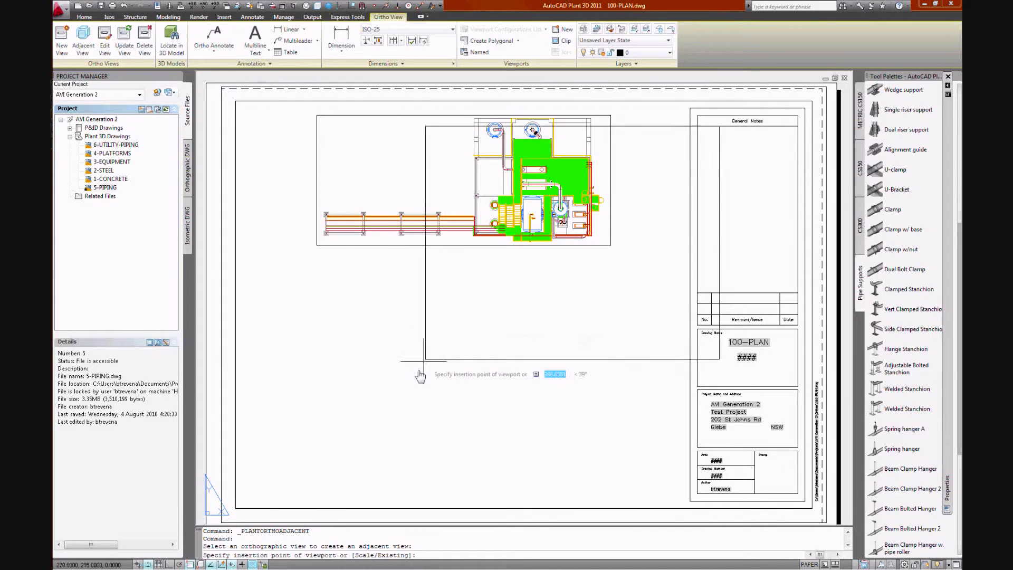
pyautogui.click(317, 498)
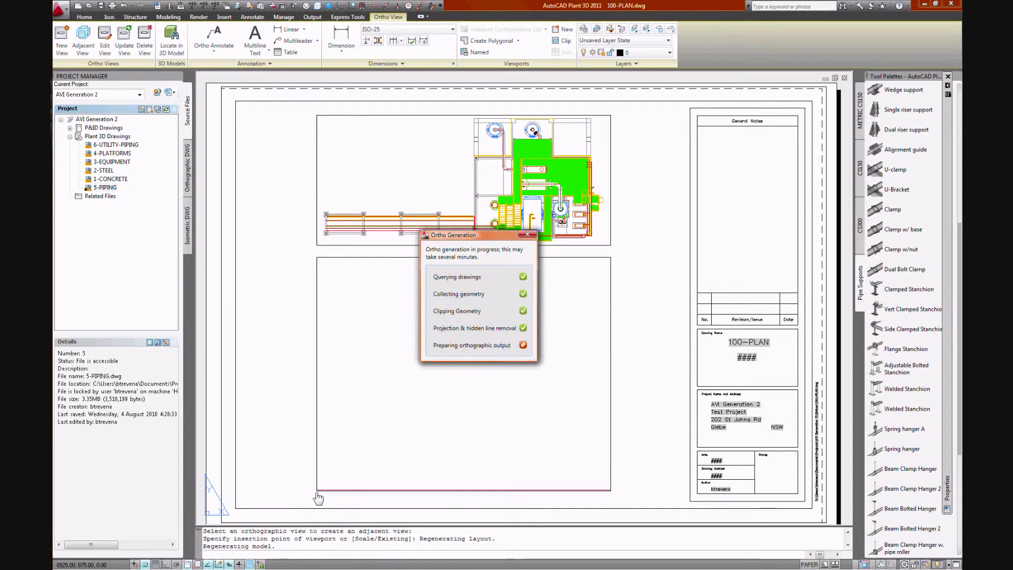
# Step: Tag the vessel in the front view with the default equipment tag
pyautogui.click(214, 52)
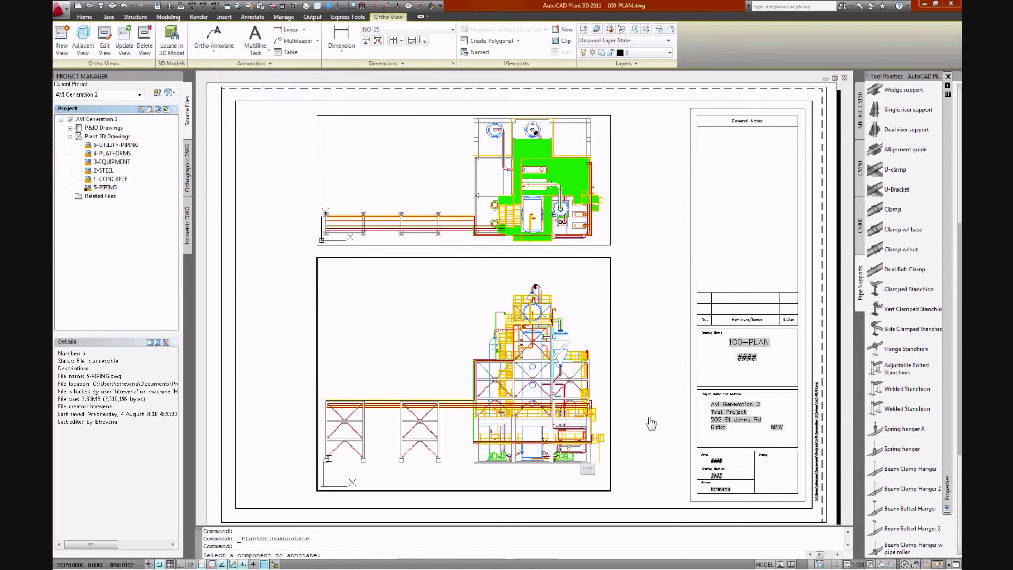
pyautogui.click(569, 338)
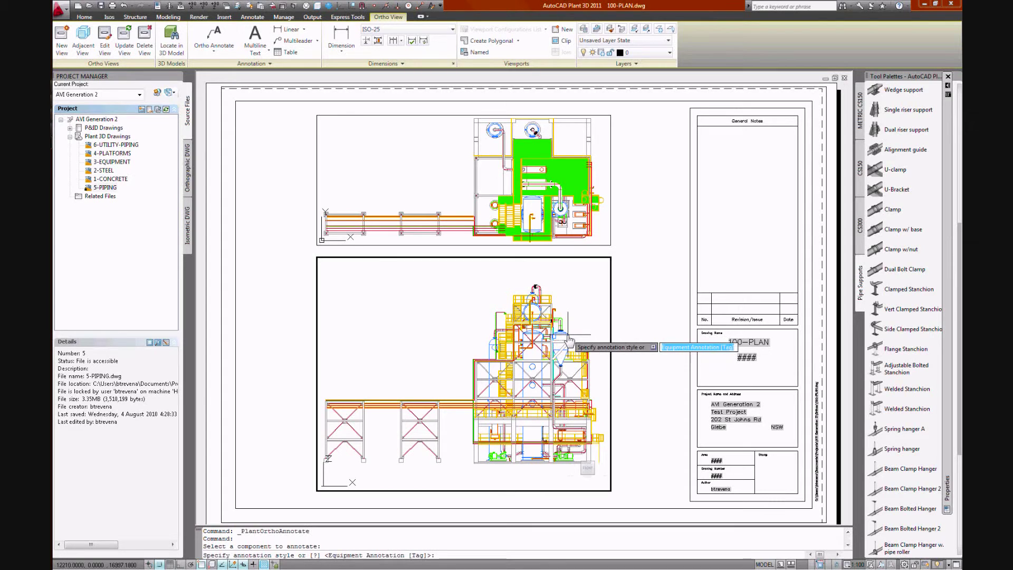
pyautogui.press('Return')
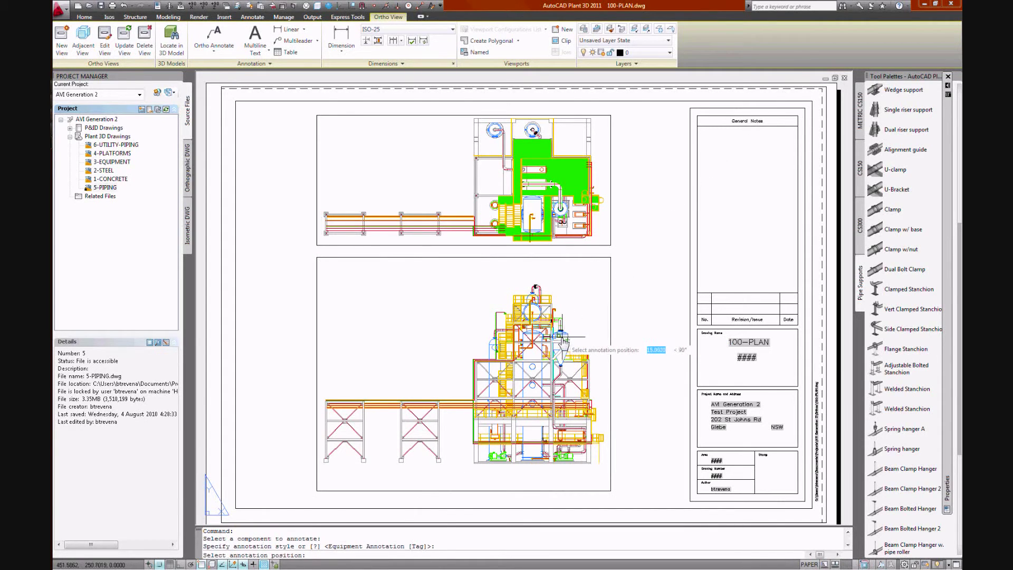
pyautogui.press('F3')
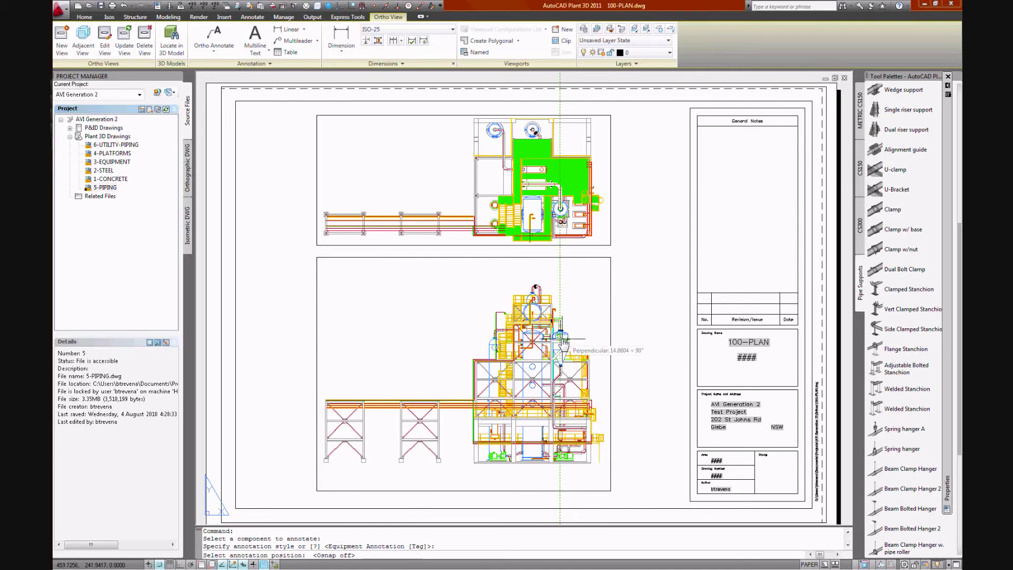
pyautogui.click(561, 336)
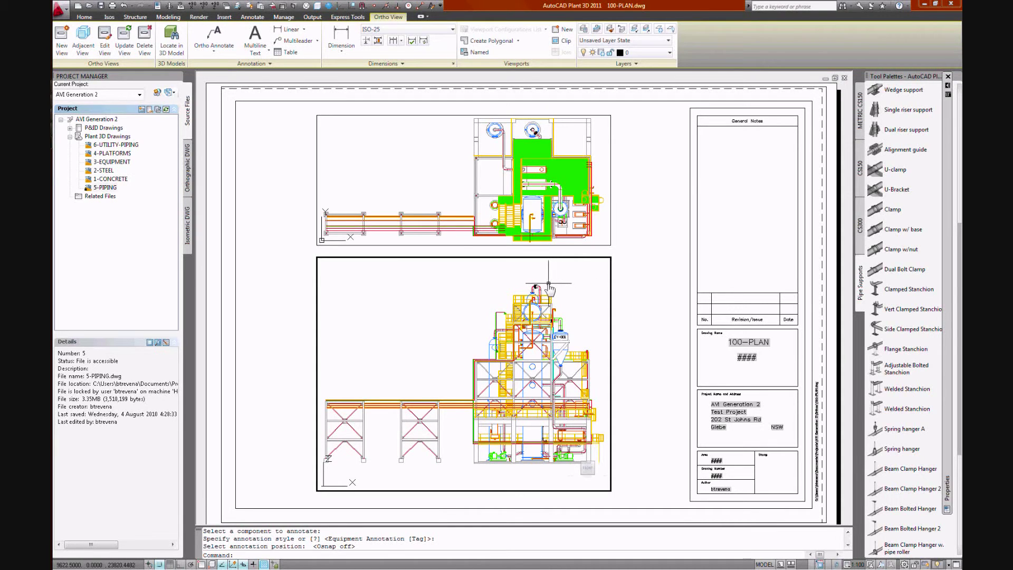
# Step: Label the elbow at the top of the front view with a full line-number callout
pyautogui.press('Return')
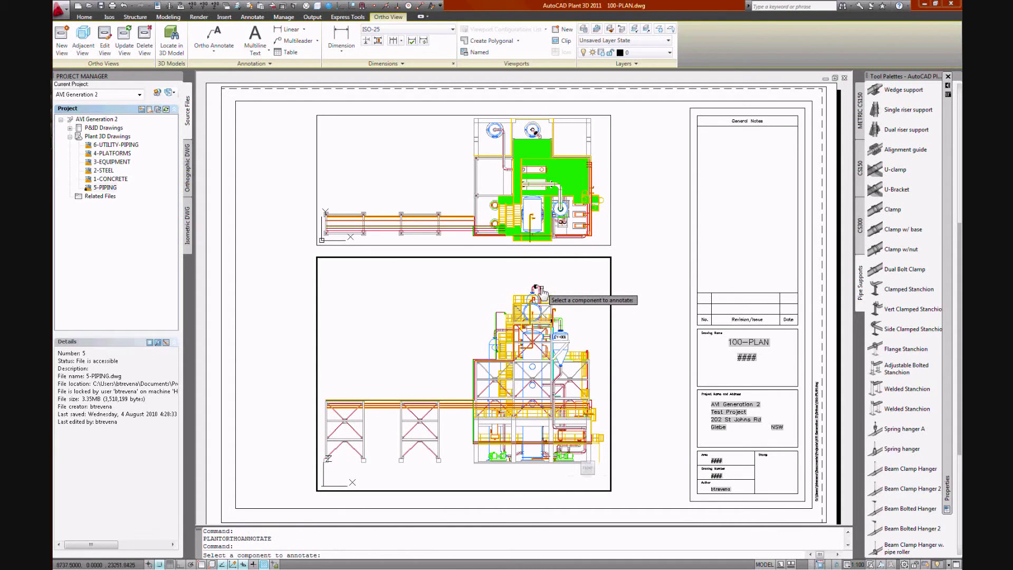
pyautogui.click(542, 288)
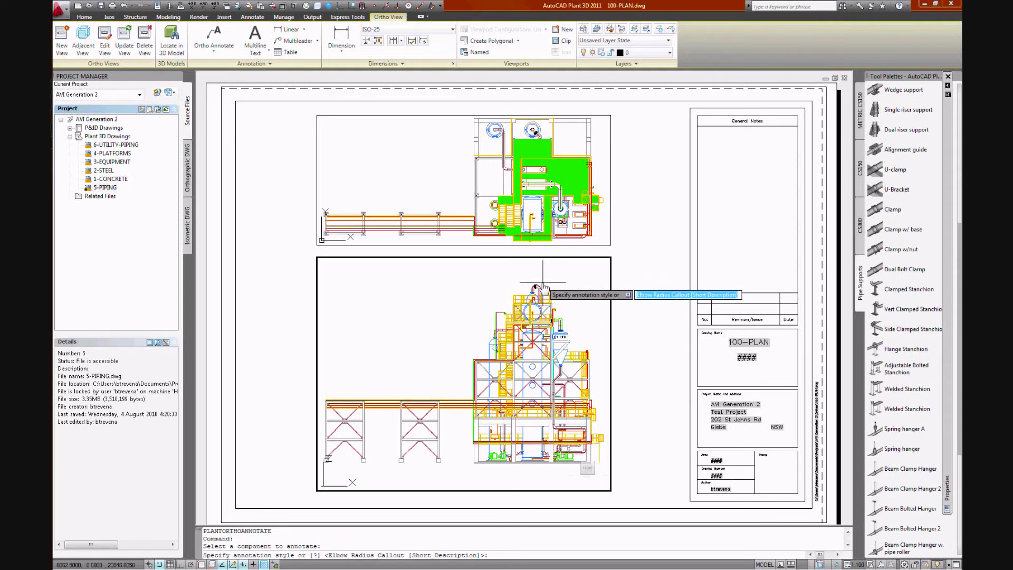
pyautogui.write('f')
pyautogui.press('Return')
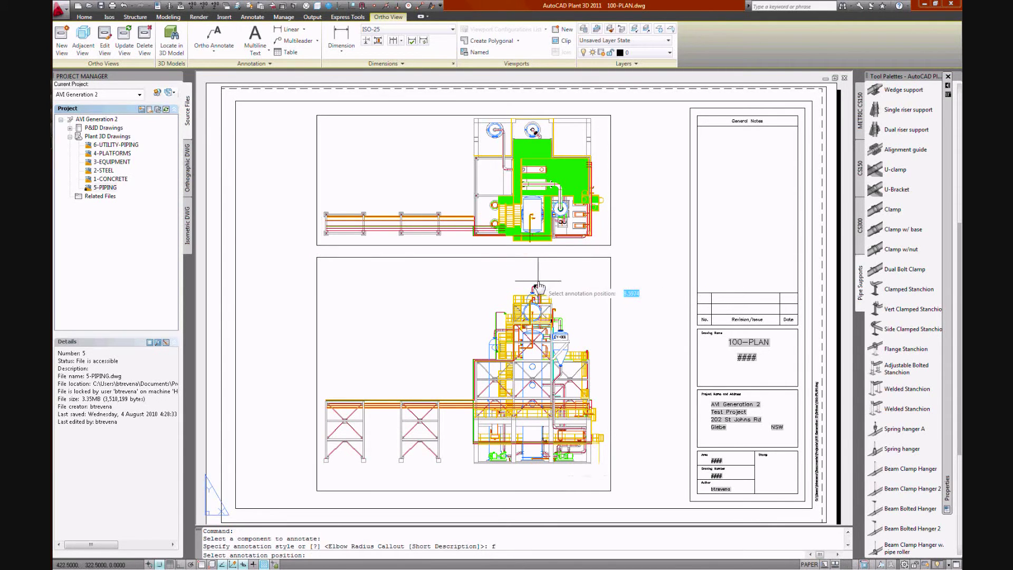
pyautogui.click(537, 285)
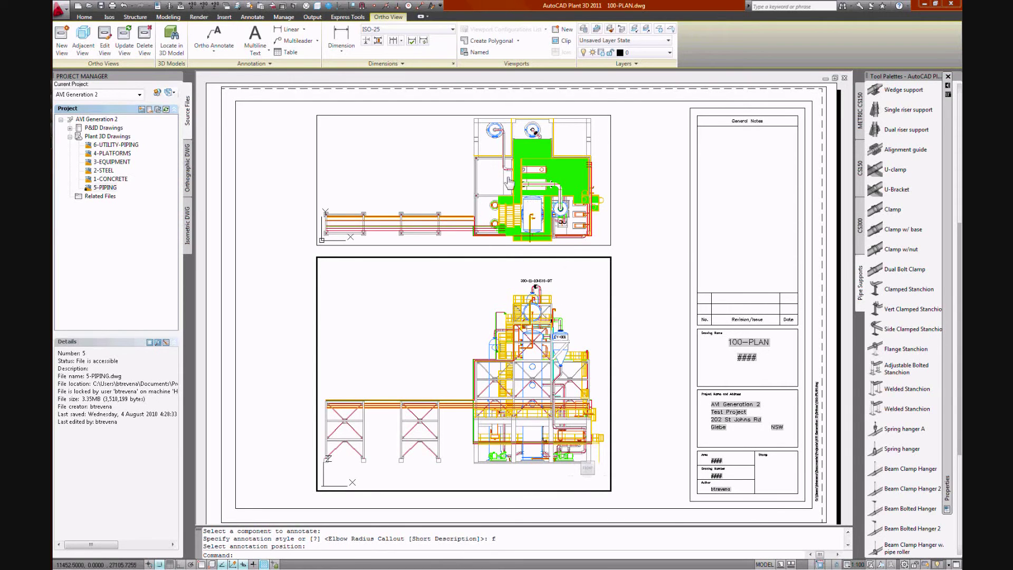
# Step: Add a full line-number label to a pipe in the plan view, then return to paper space
pyautogui.click(492, 180)
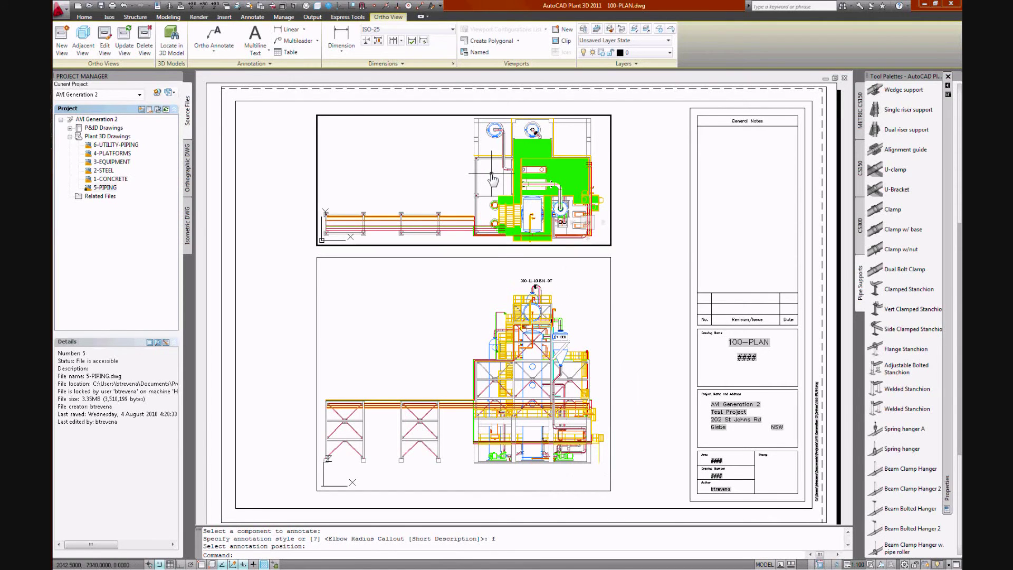
pyautogui.press('Return')
pyautogui.click(501, 154)
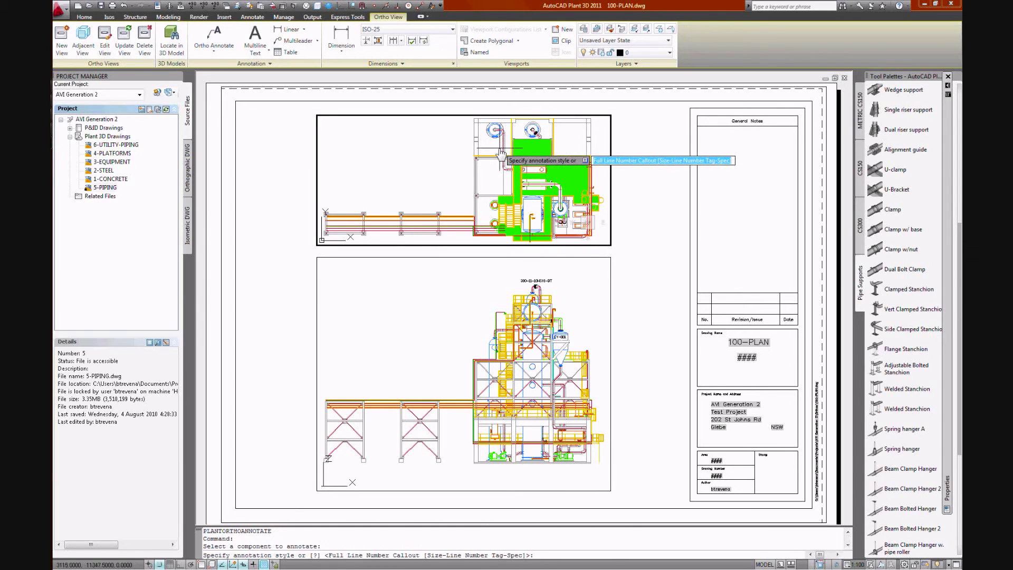
pyautogui.write('f')
pyautogui.press('Return')
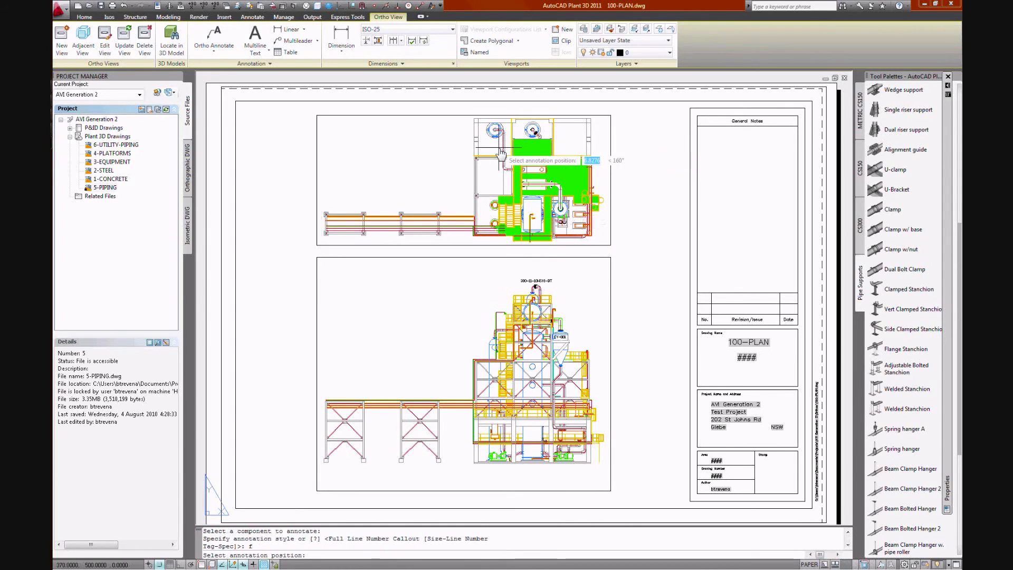
pyautogui.click(500, 154)
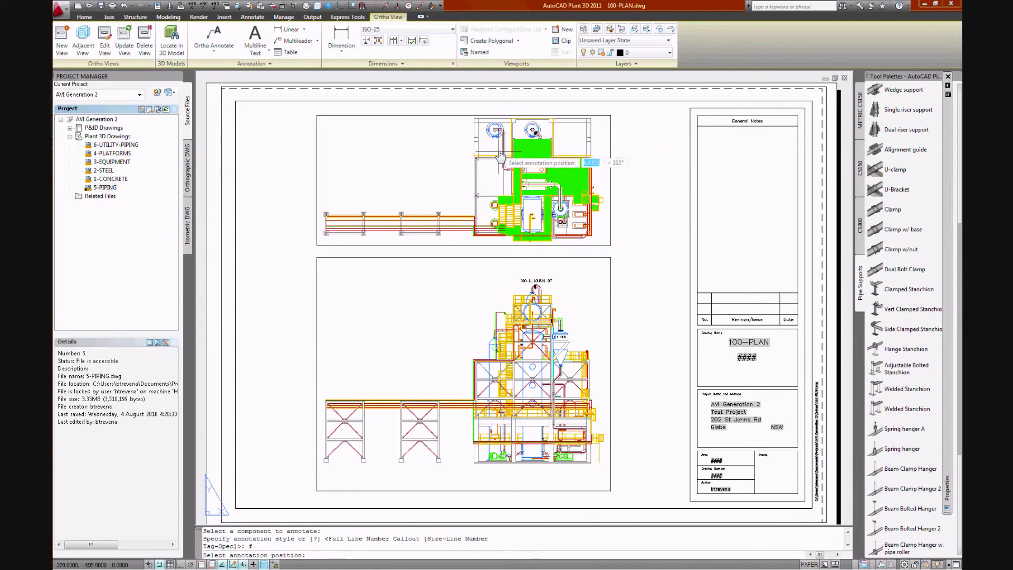
pyautogui.doubleClick(635, 260)
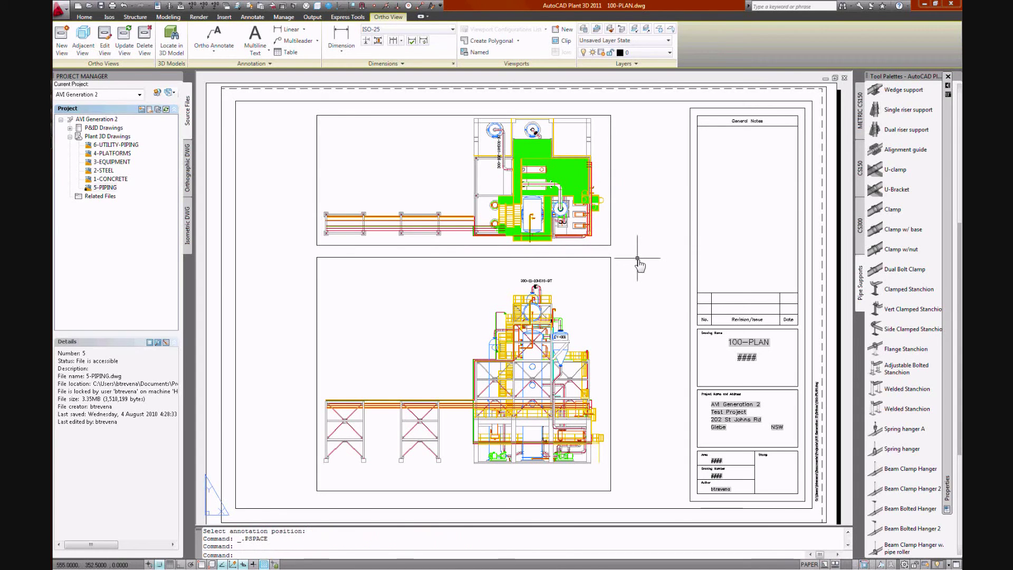